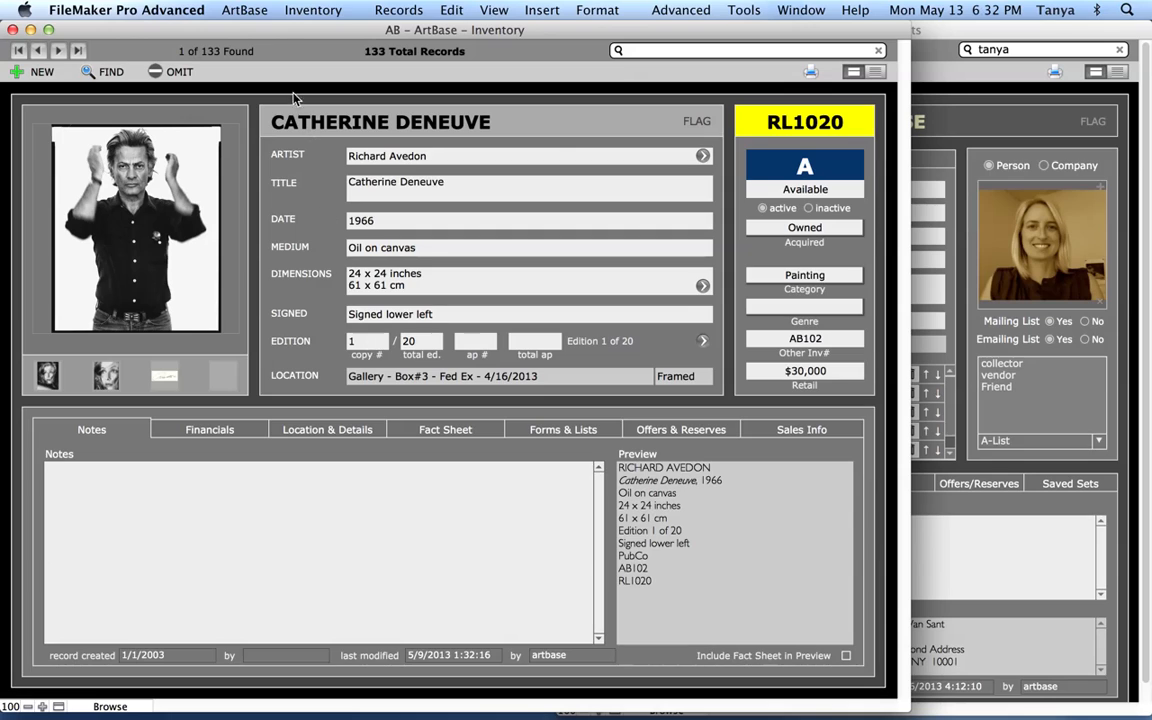
Step: Open the ArtBase settings and display the Inventory settings
left_click(250, 10)
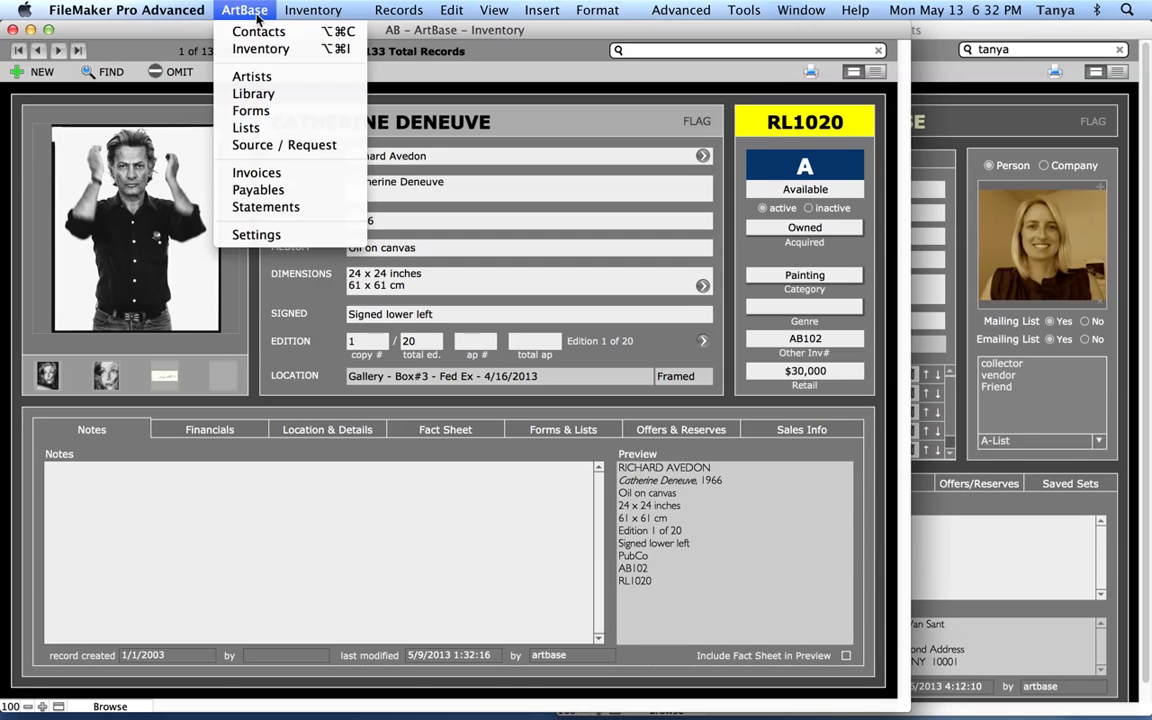
left_click(265, 234)
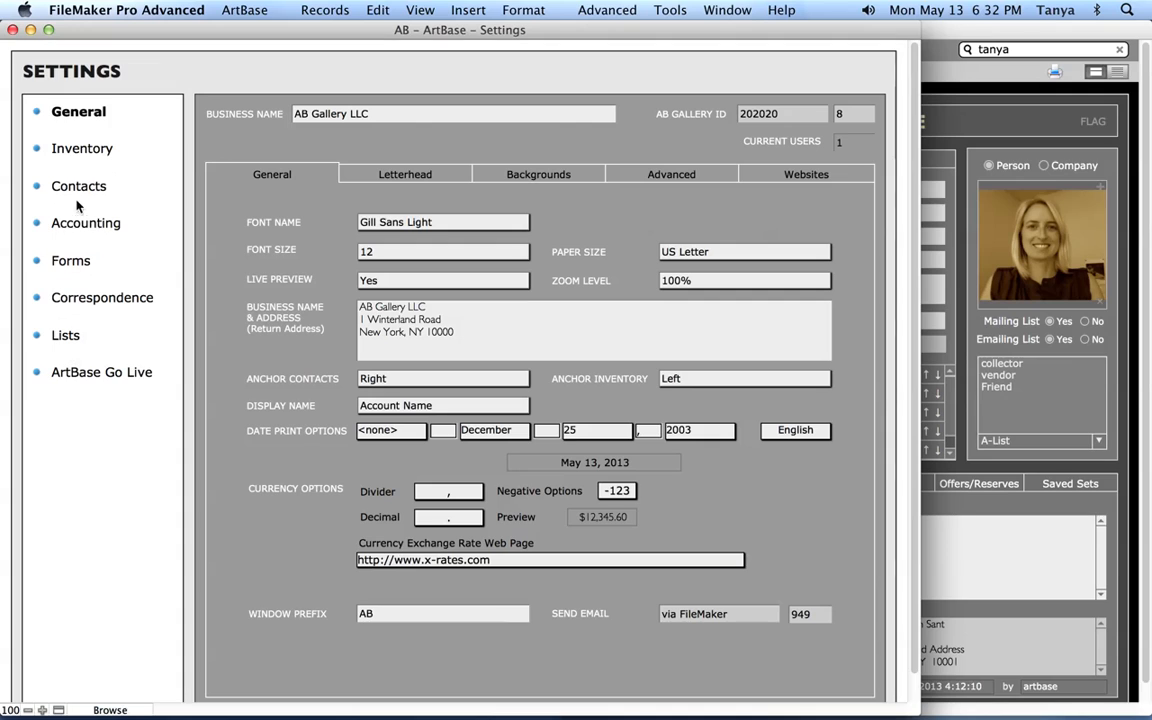
left_click(73, 153)
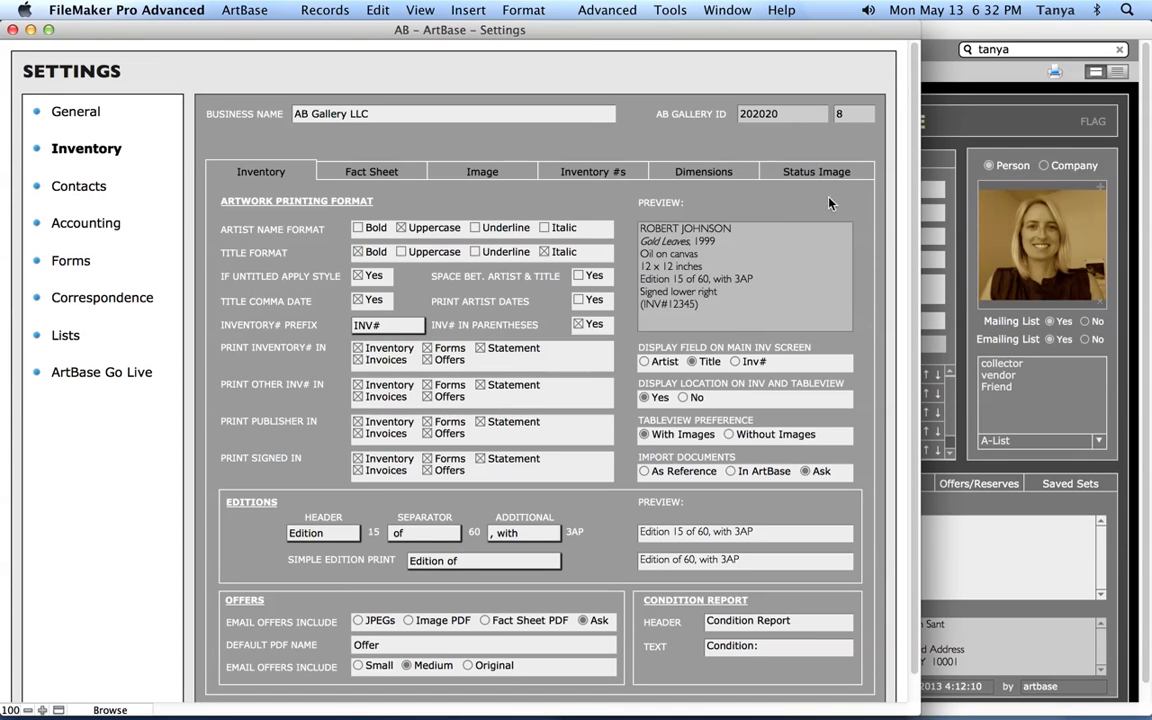
left_click_drag(335, 30, 420, 34)
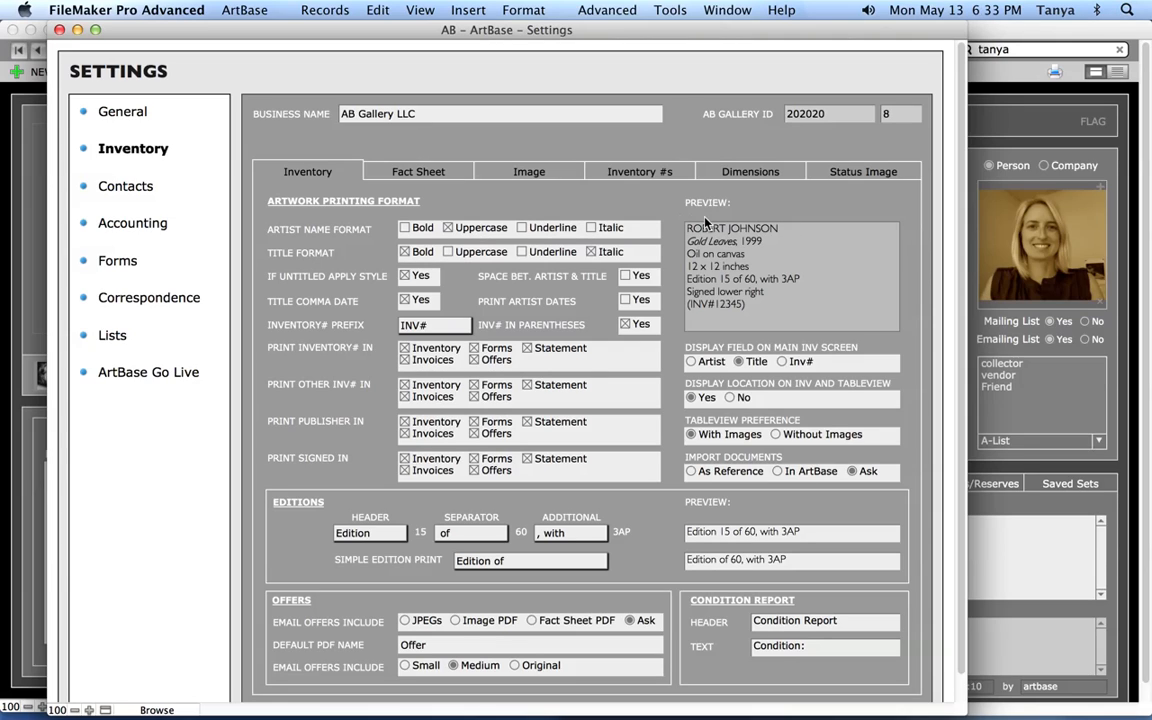
Step: Add bold to the artist name format, keeping uppercase and leaving italic off
left_click(405, 228)
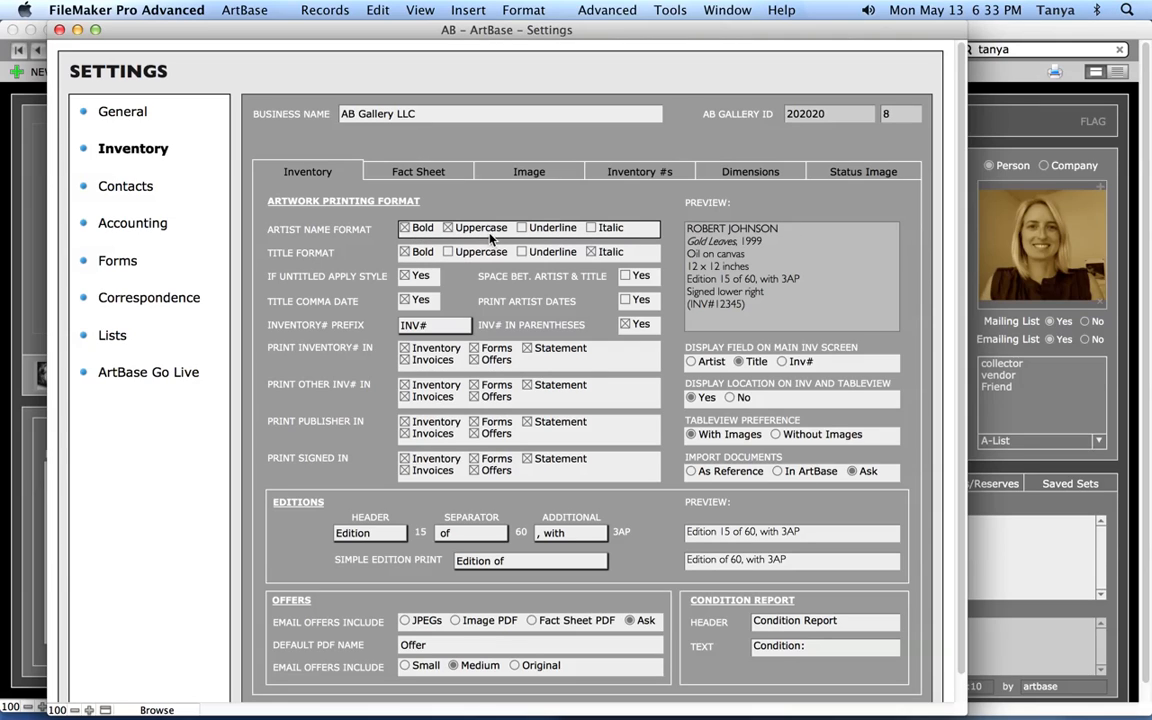
left_click(592, 228)
left_click(567, 228)
left_click(567, 228)
left_click(592, 228)
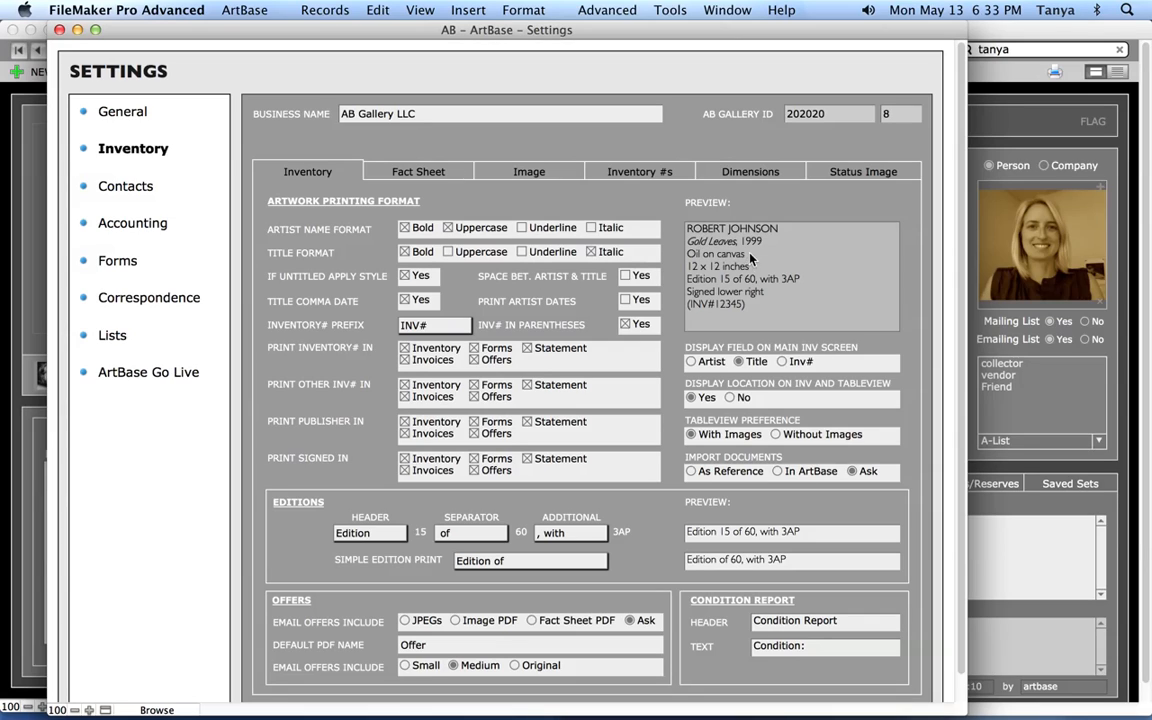
Step: Change the title format to underlined instead of italic, keeping bold on
left_click(545, 254)
left_click(600, 251)
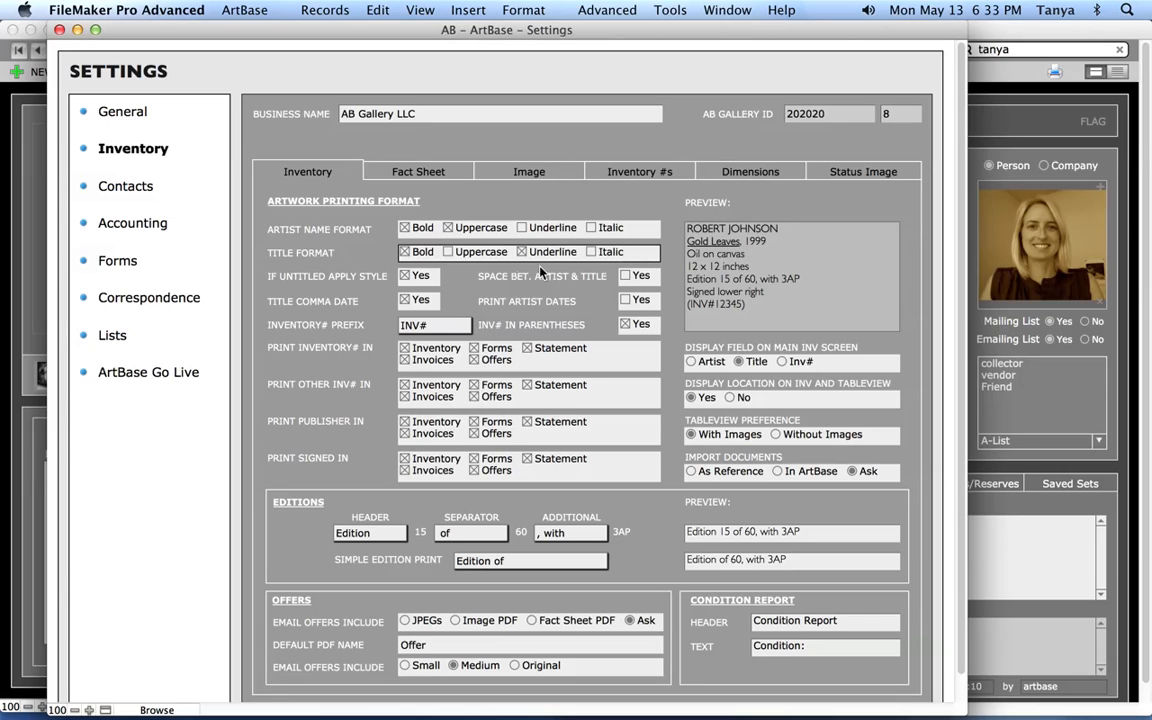
left_click(457, 281)
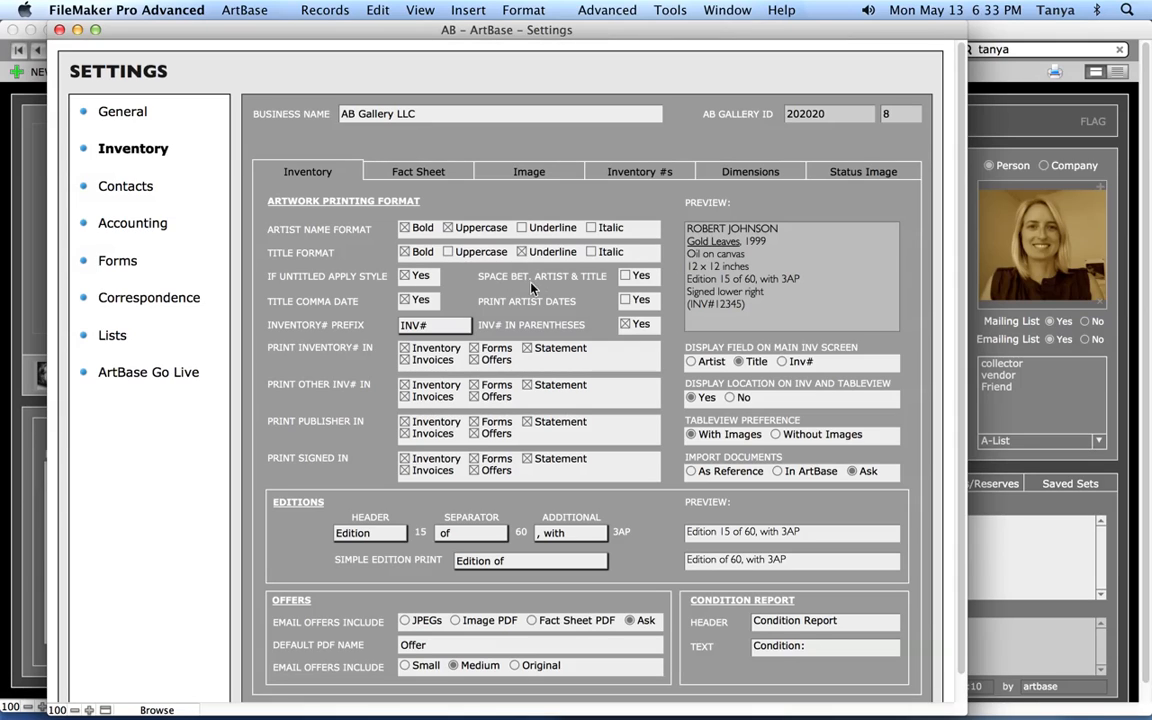
Step: Try adding a space between artist and title and disabling the title comma date, restoring each option
left_click(627, 276)
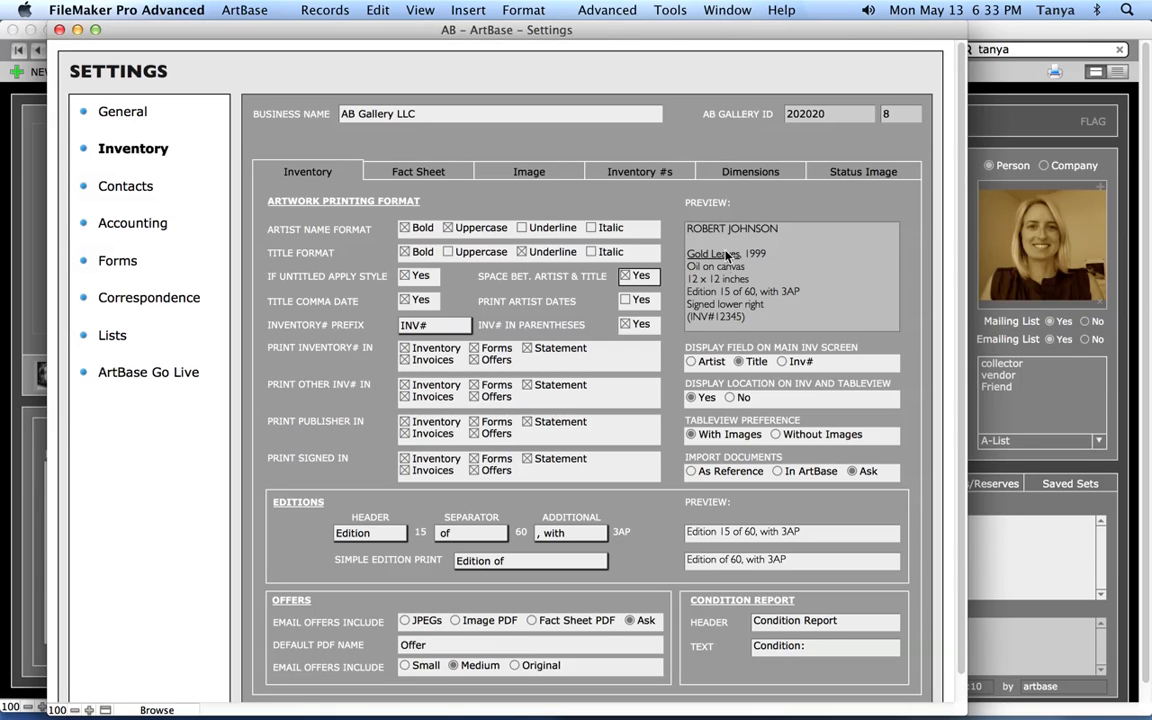
left_click(627, 276)
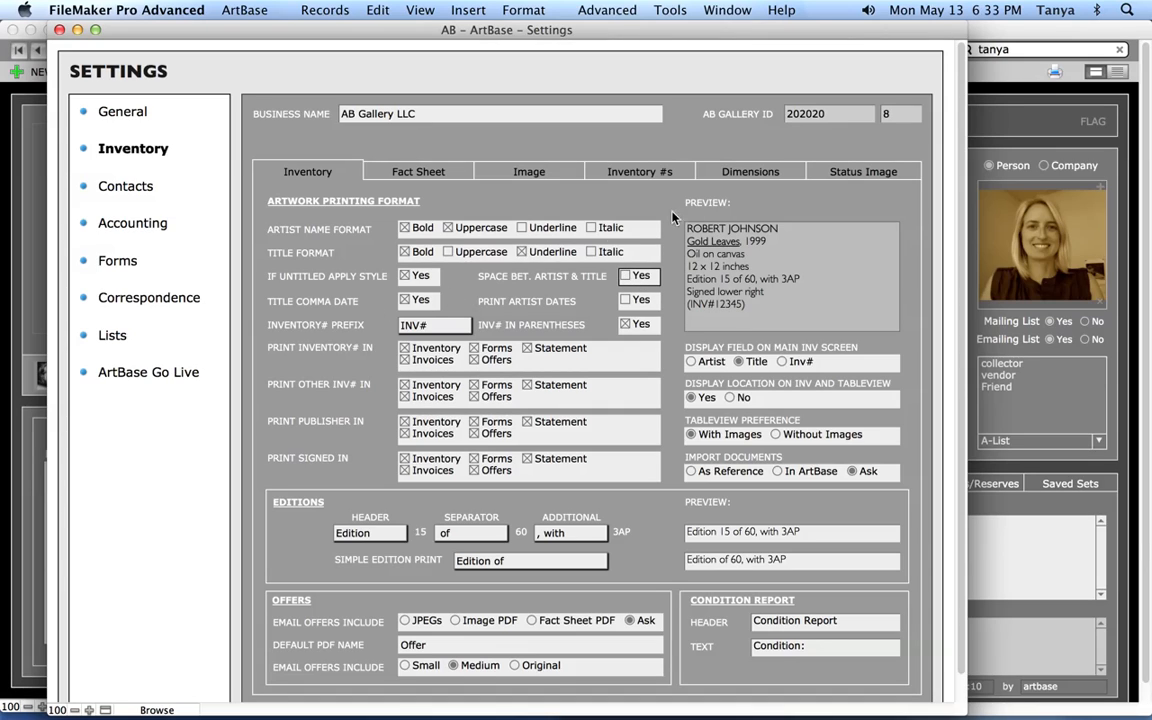
left_click(406, 300)
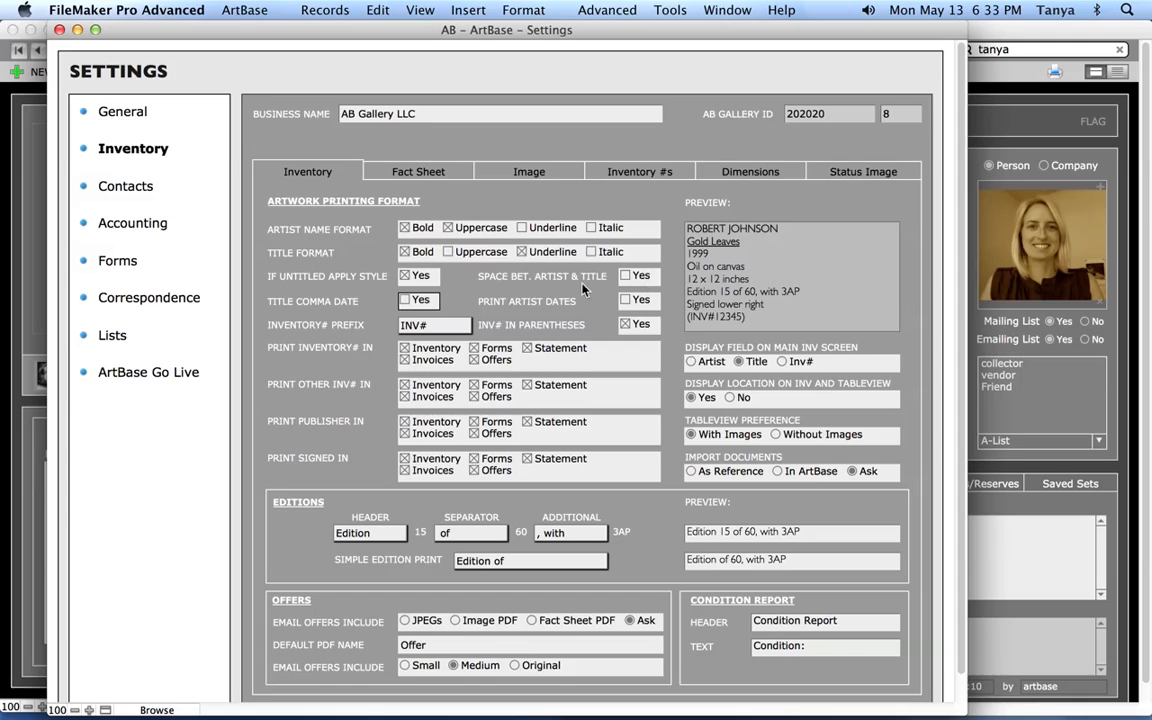
left_click(406, 300)
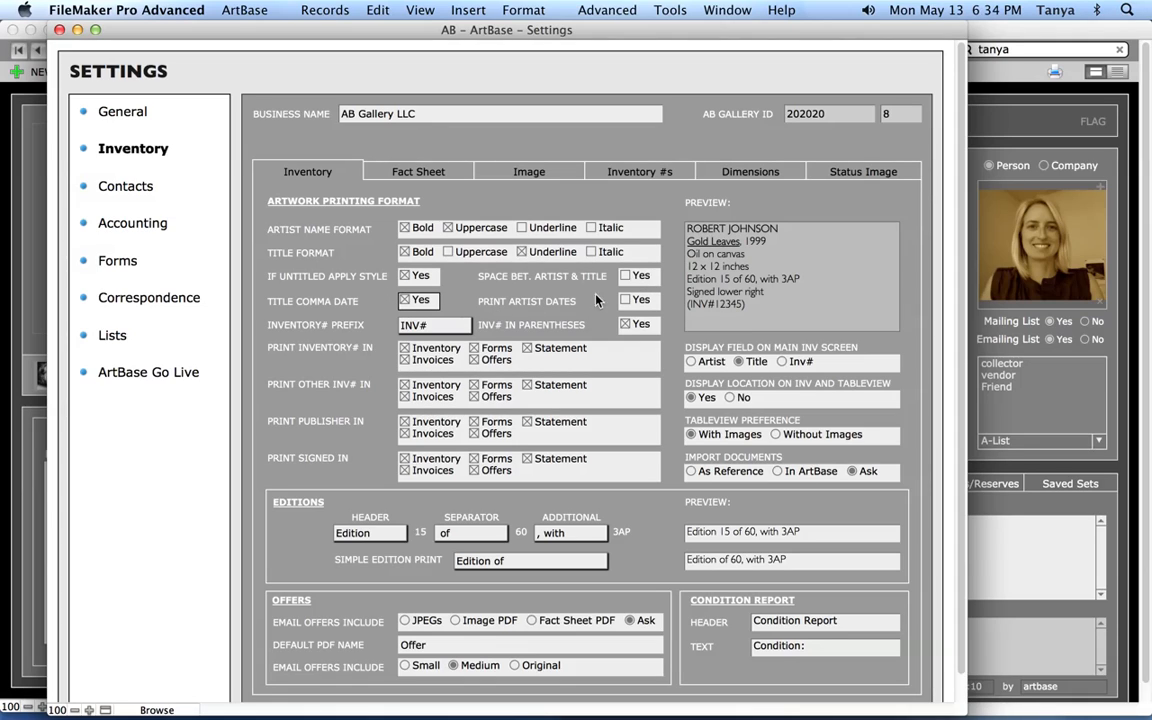
Step: Turn on printing of artist dates, and toggle the inventory number parentheses while leaving them enabled
left_click(628, 302)
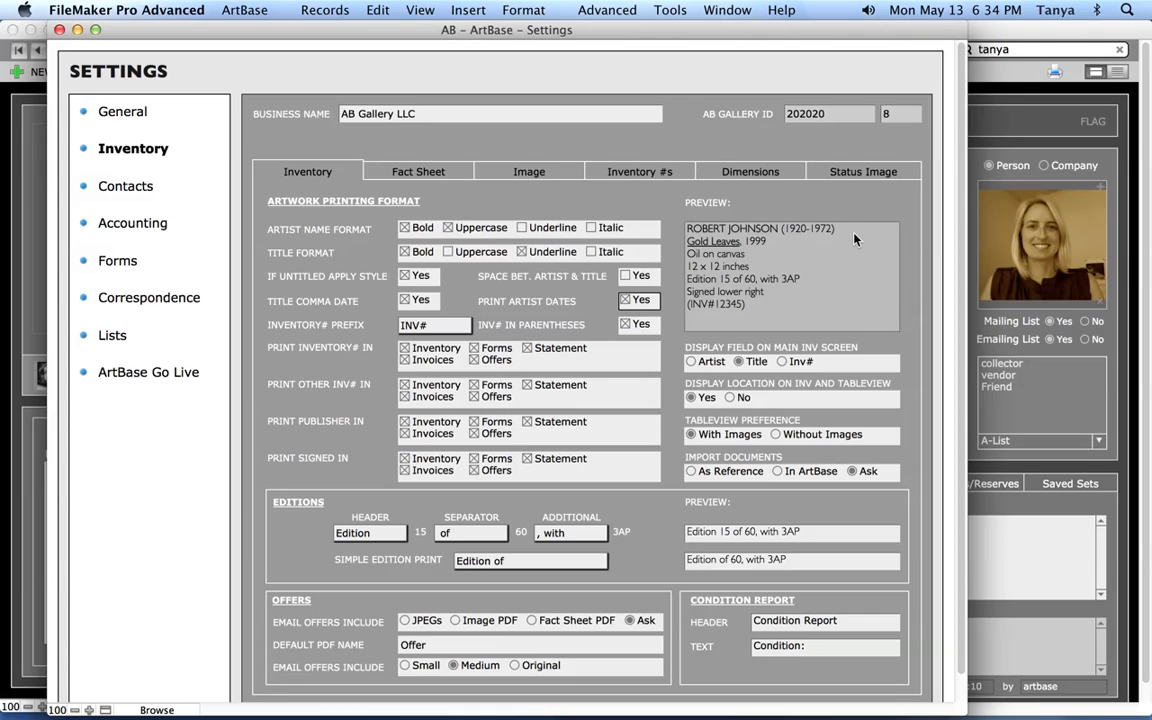
left_click(676, 293)
left_click(630, 324)
left_click(630, 324)
Step: Try Inventory # as the inventory number prefix and settle on Inv#
left_click(436, 325)
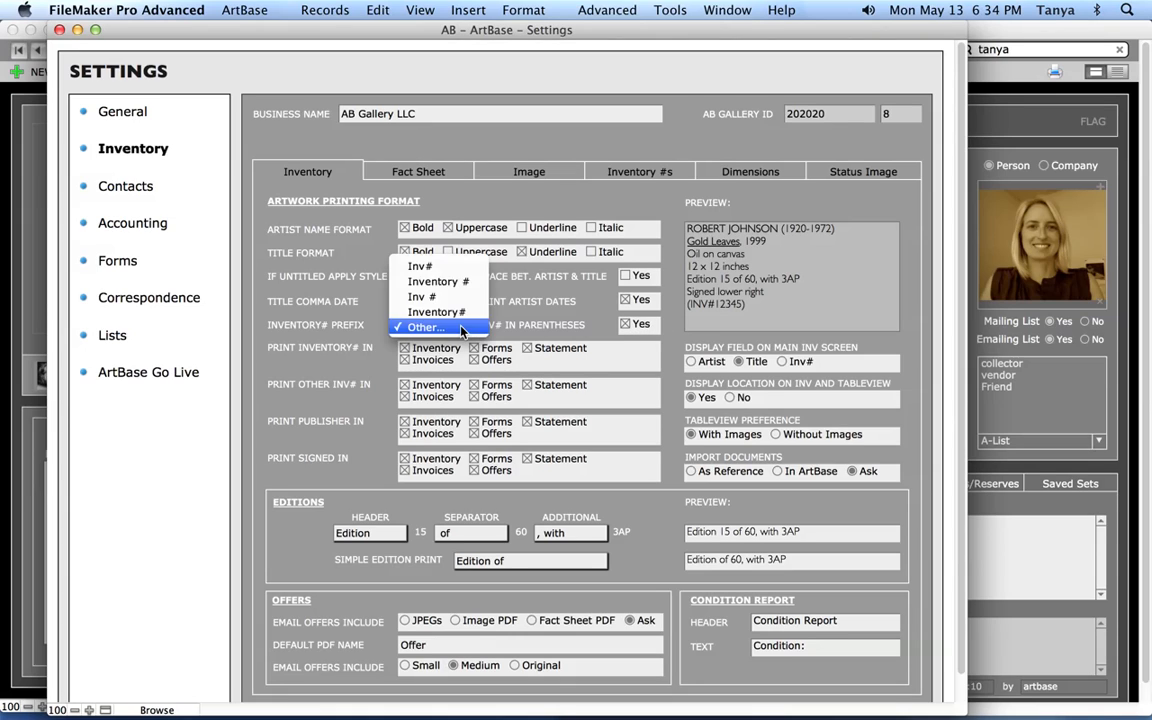
left_click(437, 281)
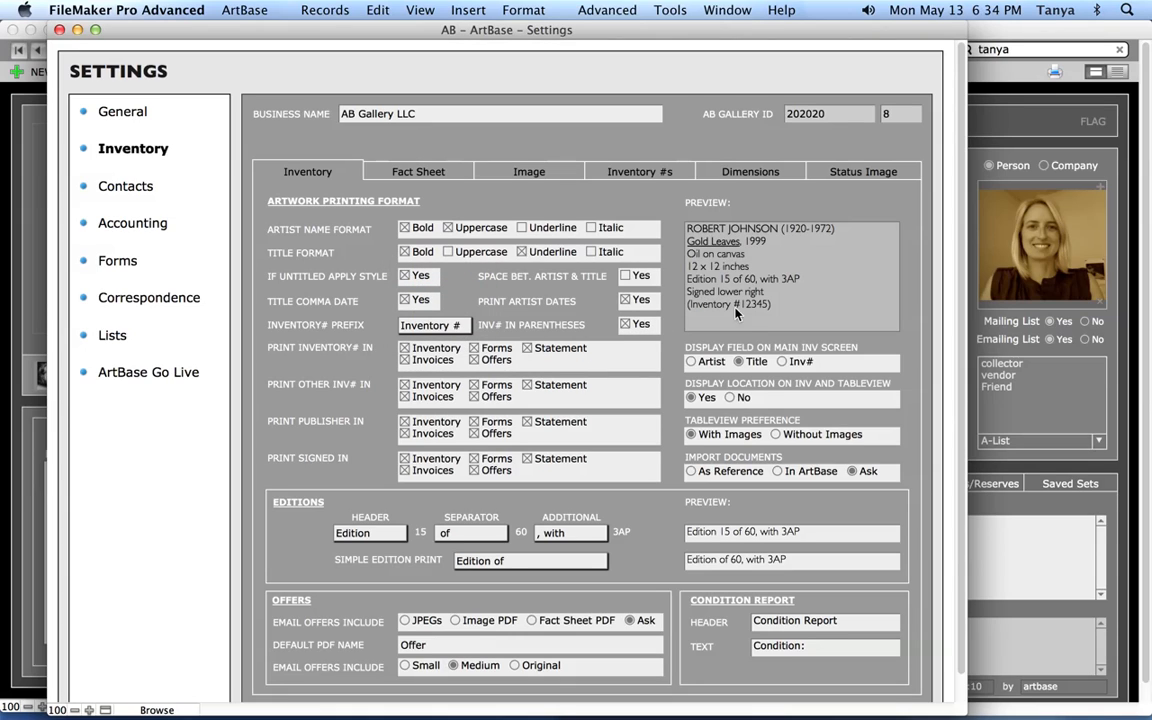
left_click(445, 326)
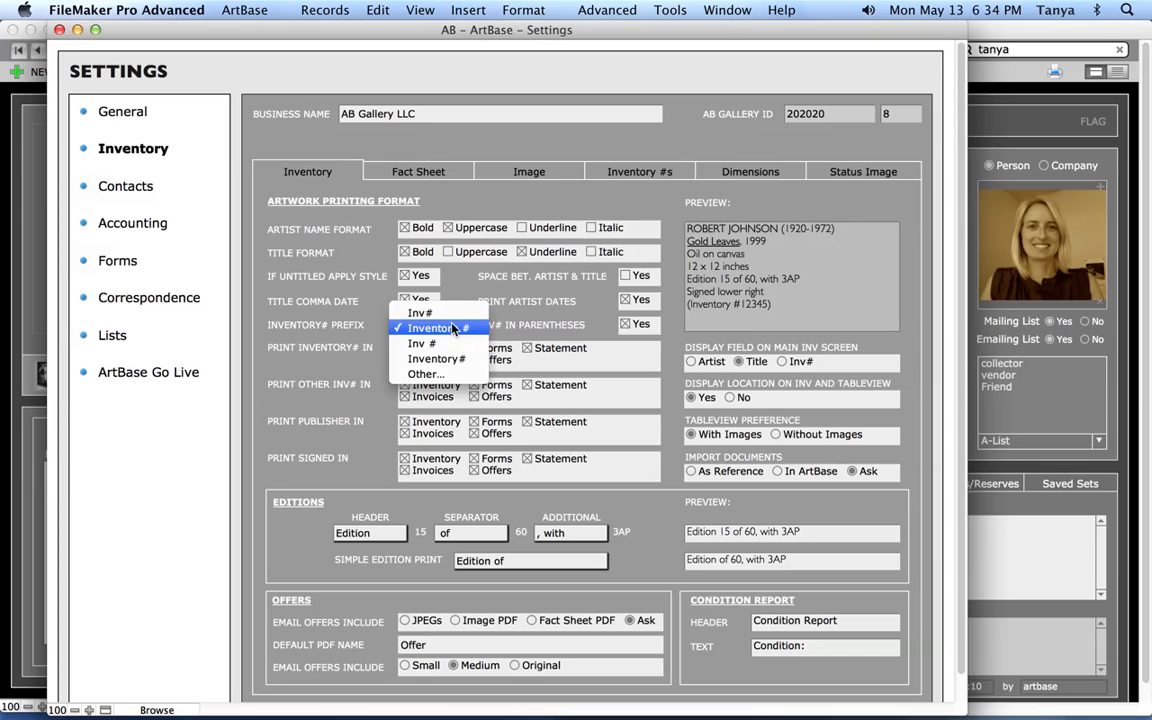
left_click(445, 313)
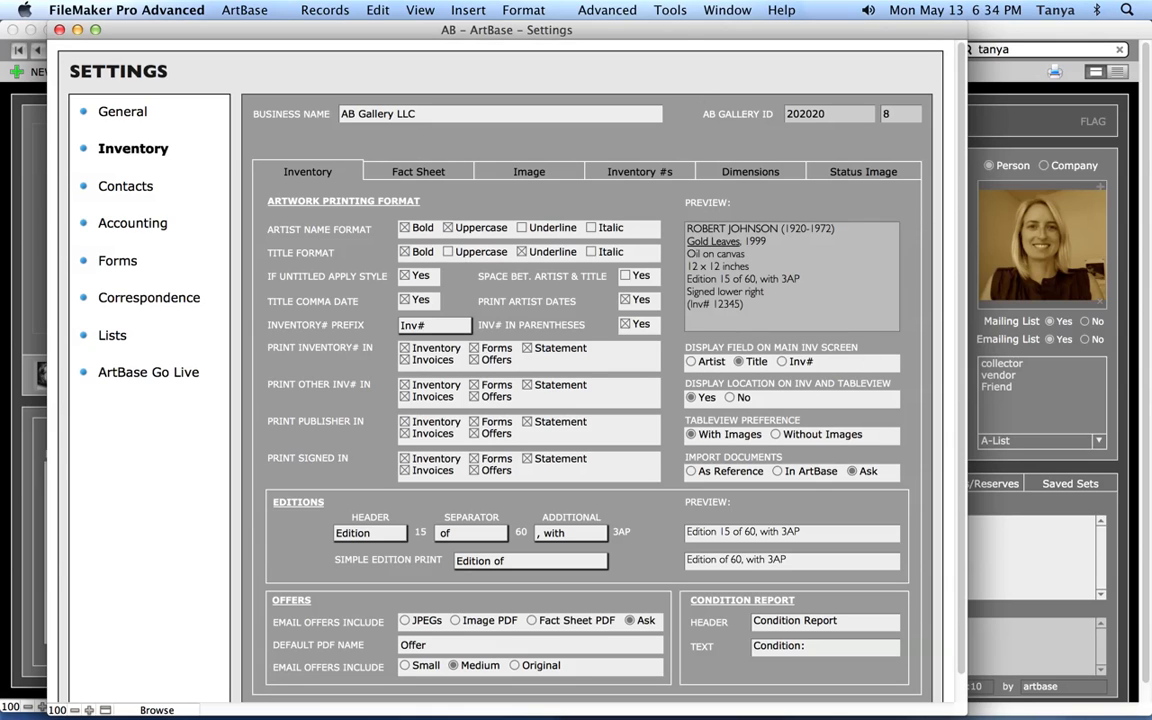
Step: Set the display field on the main inventory screen to Inv# and check the open inventory record's heading
left_click_drag(592, 30, 730, 30)
left_click(124, 82)
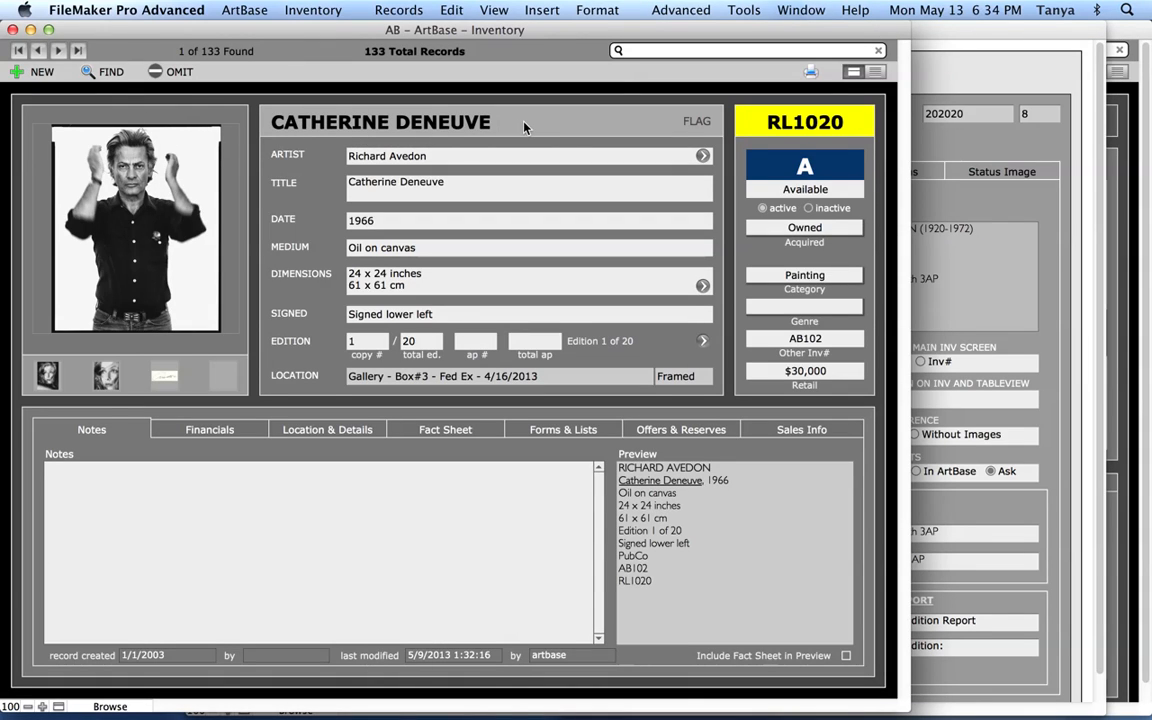
left_click(1022, 295)
left_click(831, 362)
left_click(933, 365)
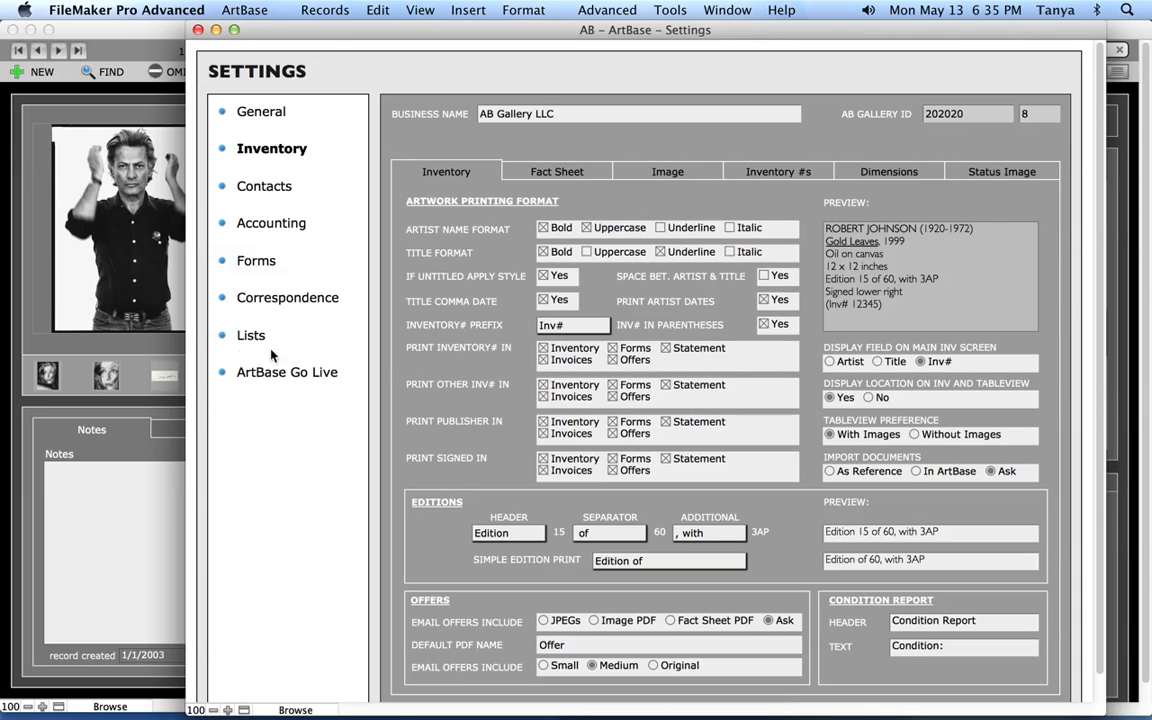
left_click(142, 312)
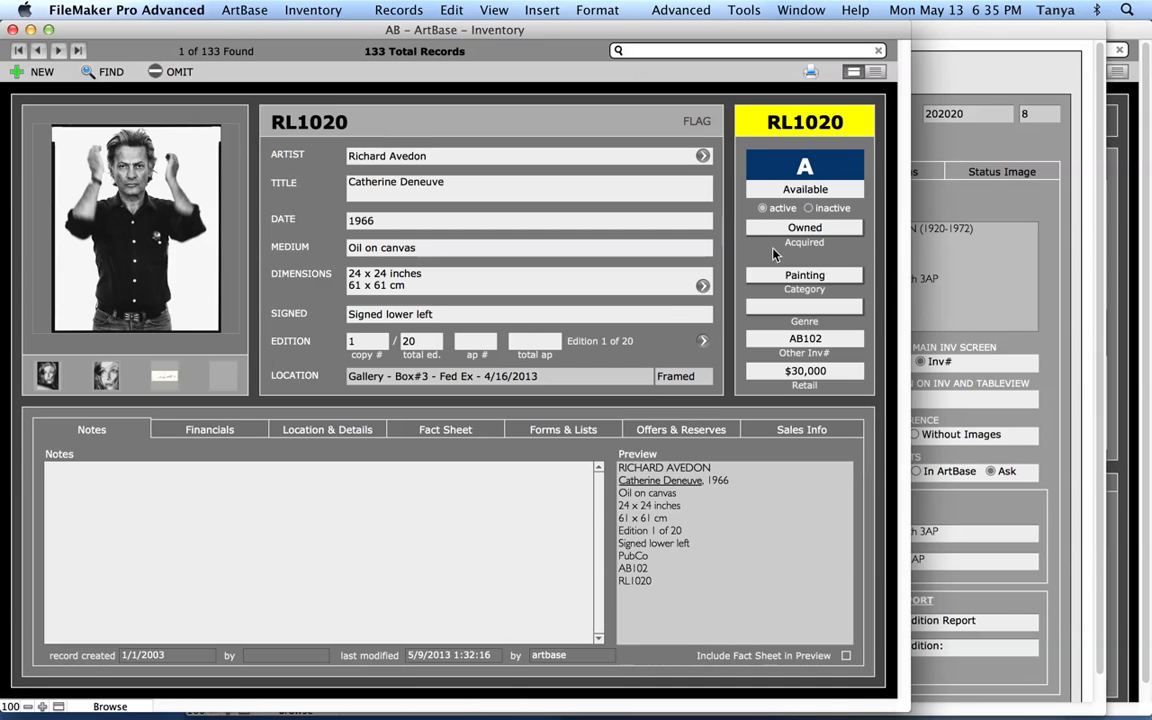
Step: Restore Title as the display field on the main inventory screen
left_click(1077, 328)
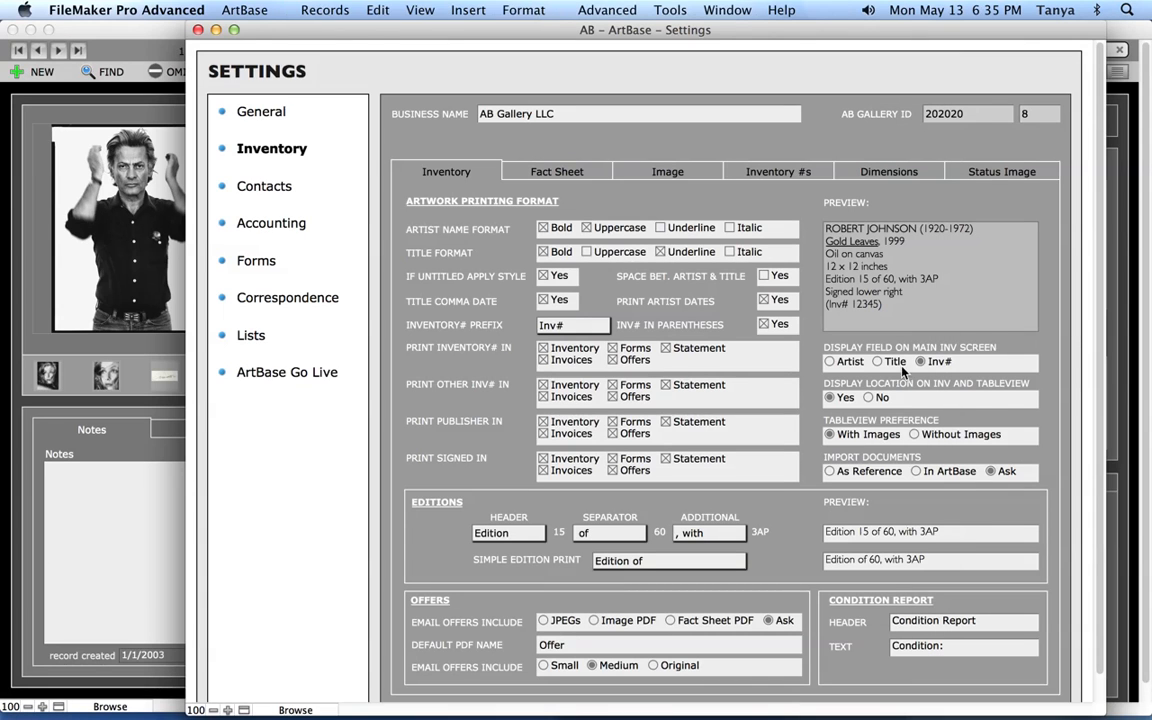
left_click(882, 363)
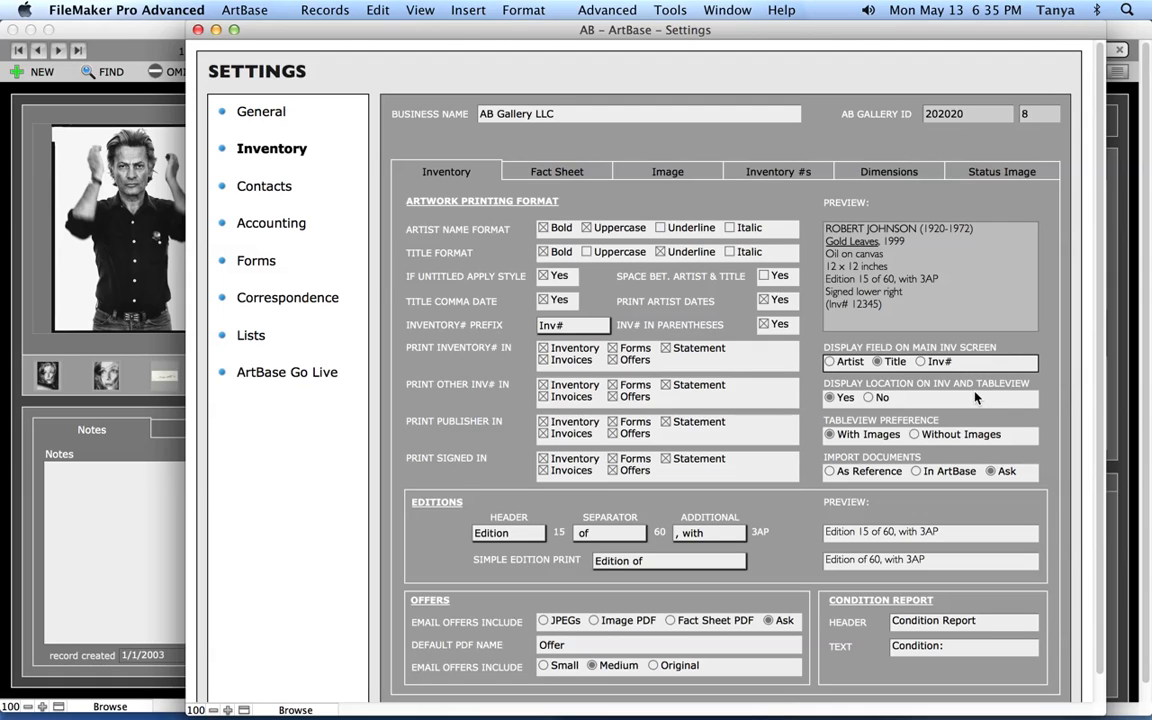
left_click(1070, 404)
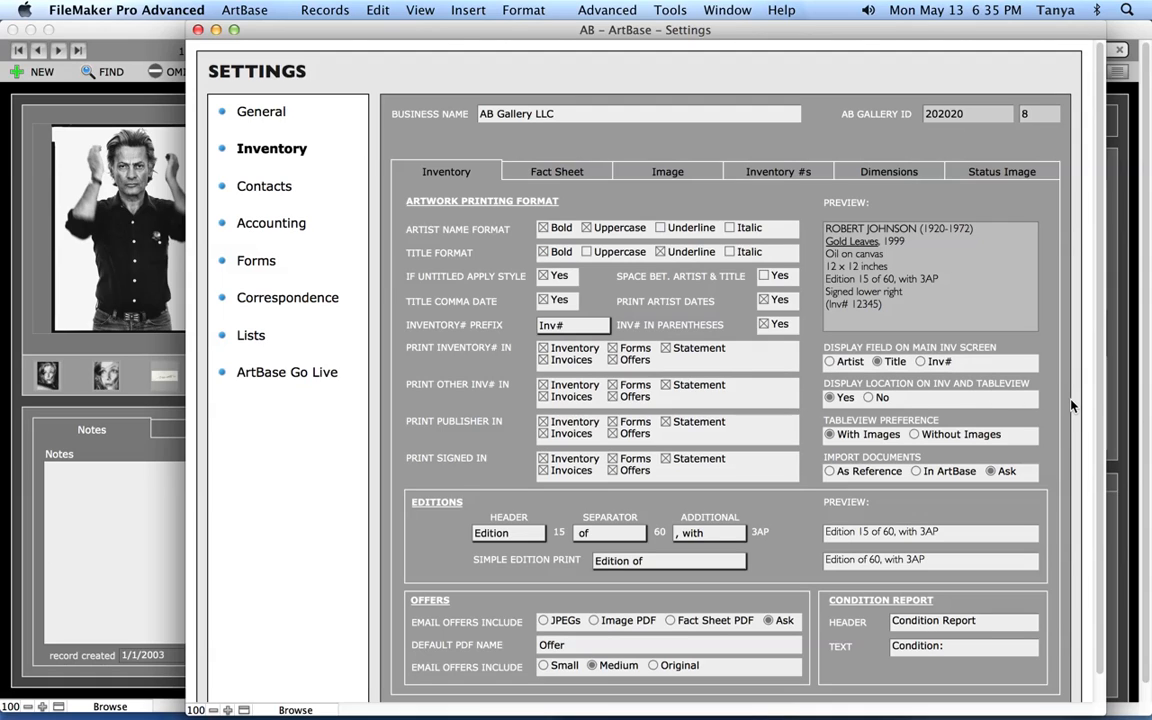
Step: Examine the location line on the inventory record and its location history under Location & Details
left_click(96, 317)
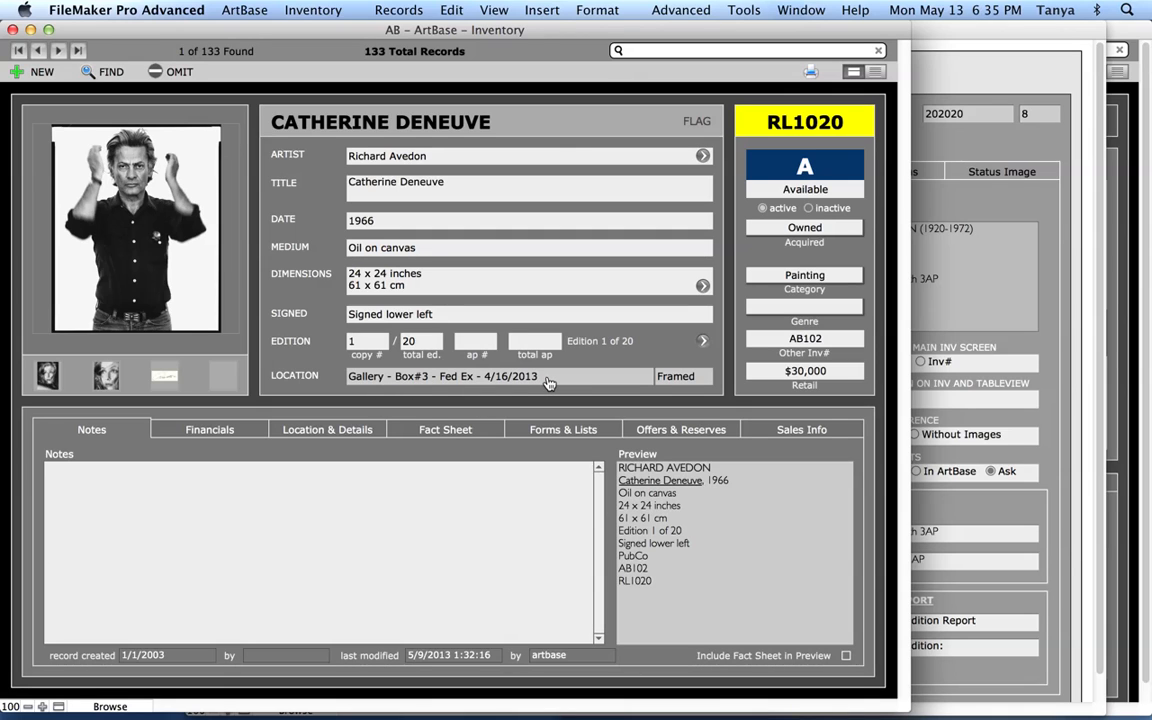
left_click(975, 405)
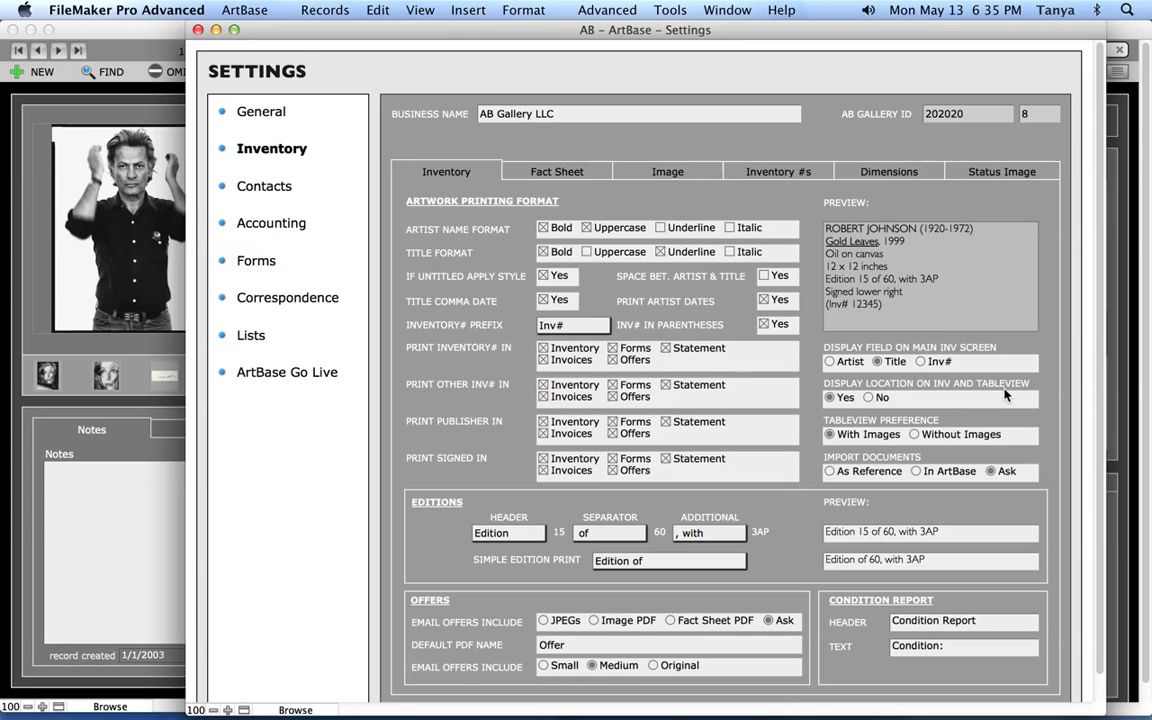
left_click(120, 364)
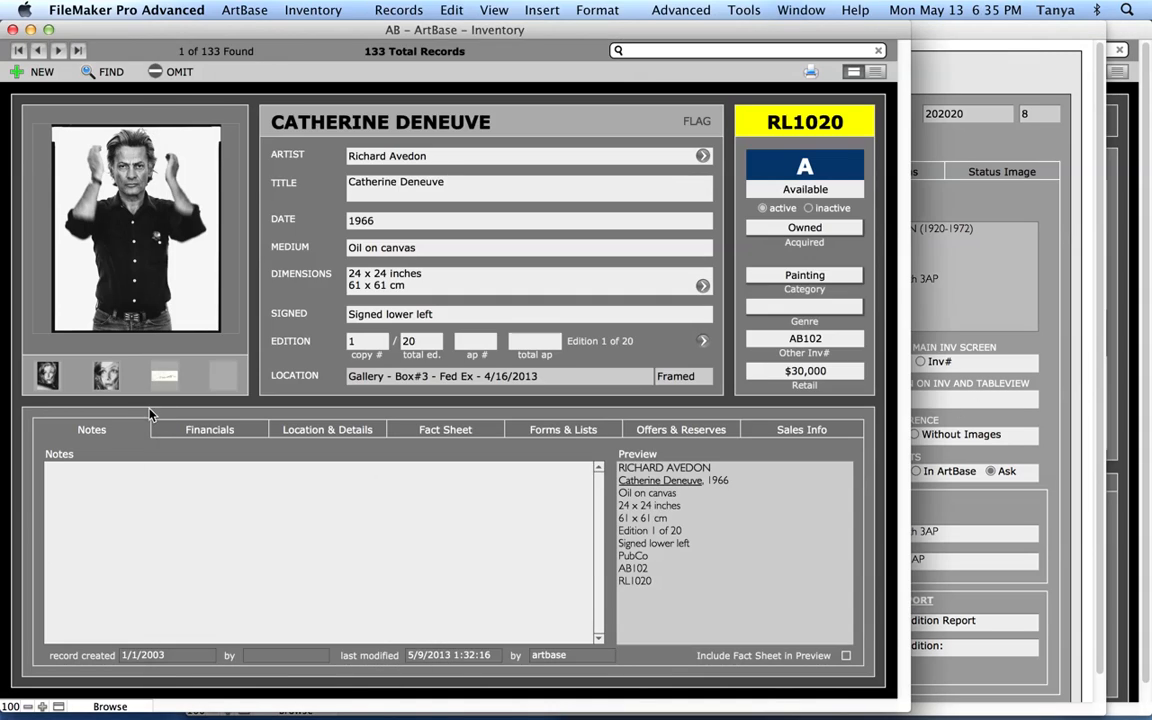
left_click(329, 432)
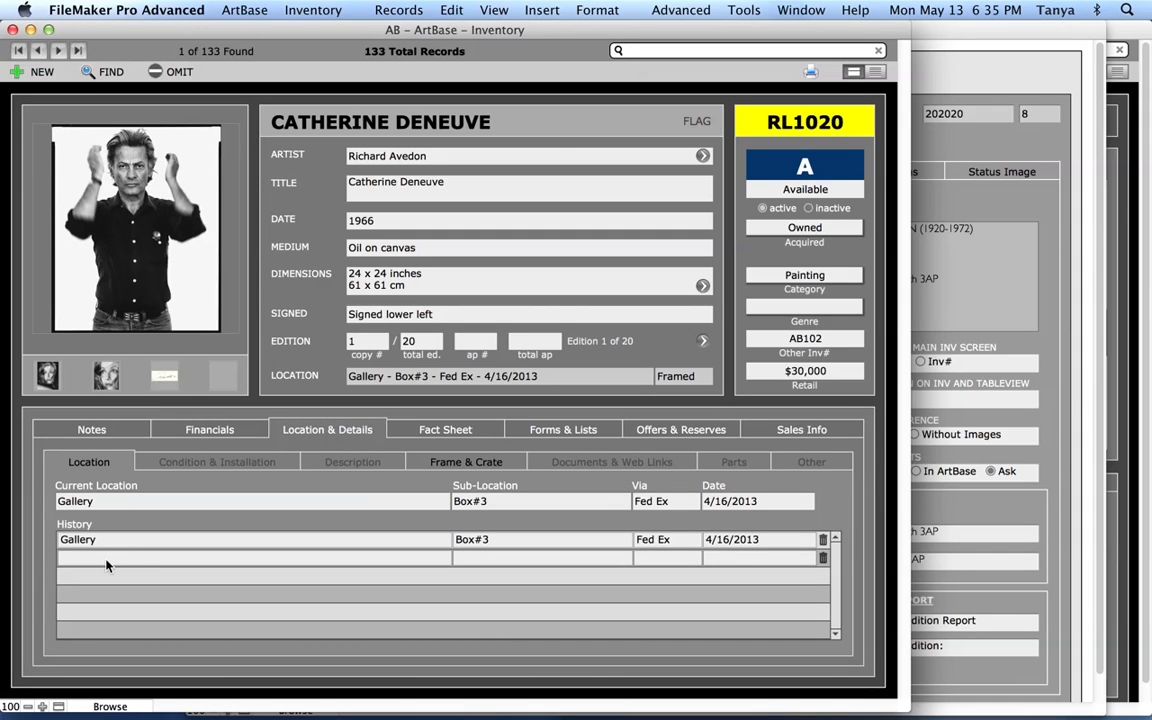
left_click(914, 392)
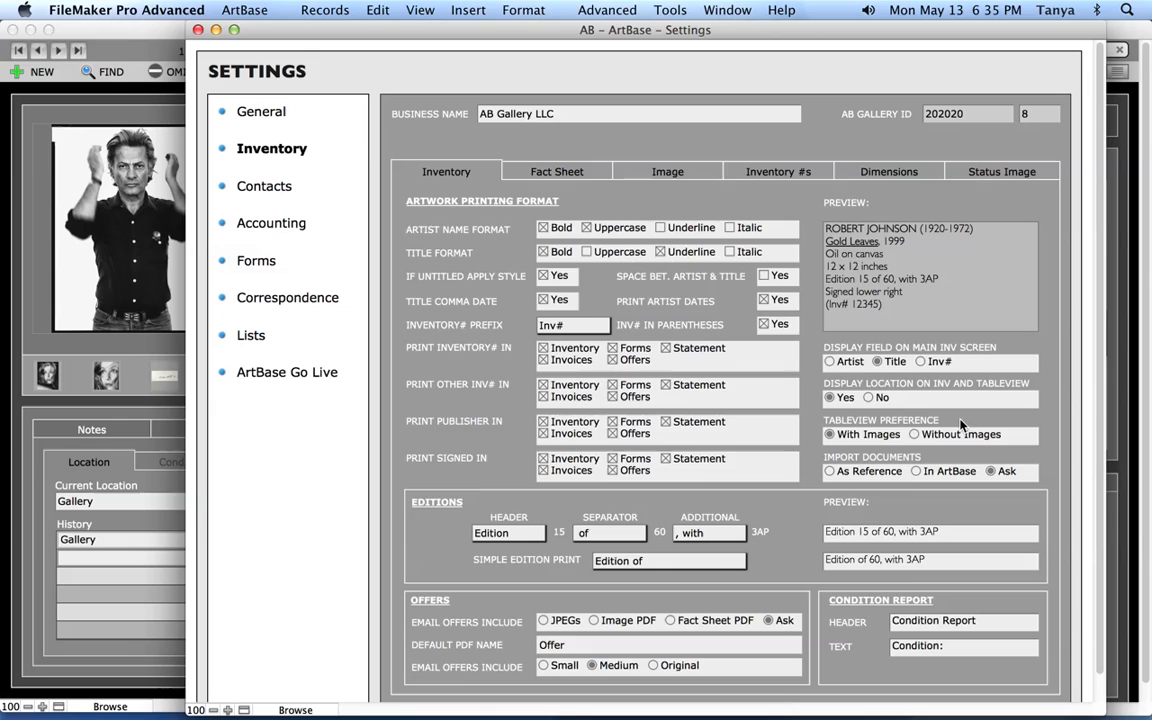
Step: View the inventory as a table with and without images, and return to the record's main view
left_click(147, 407)
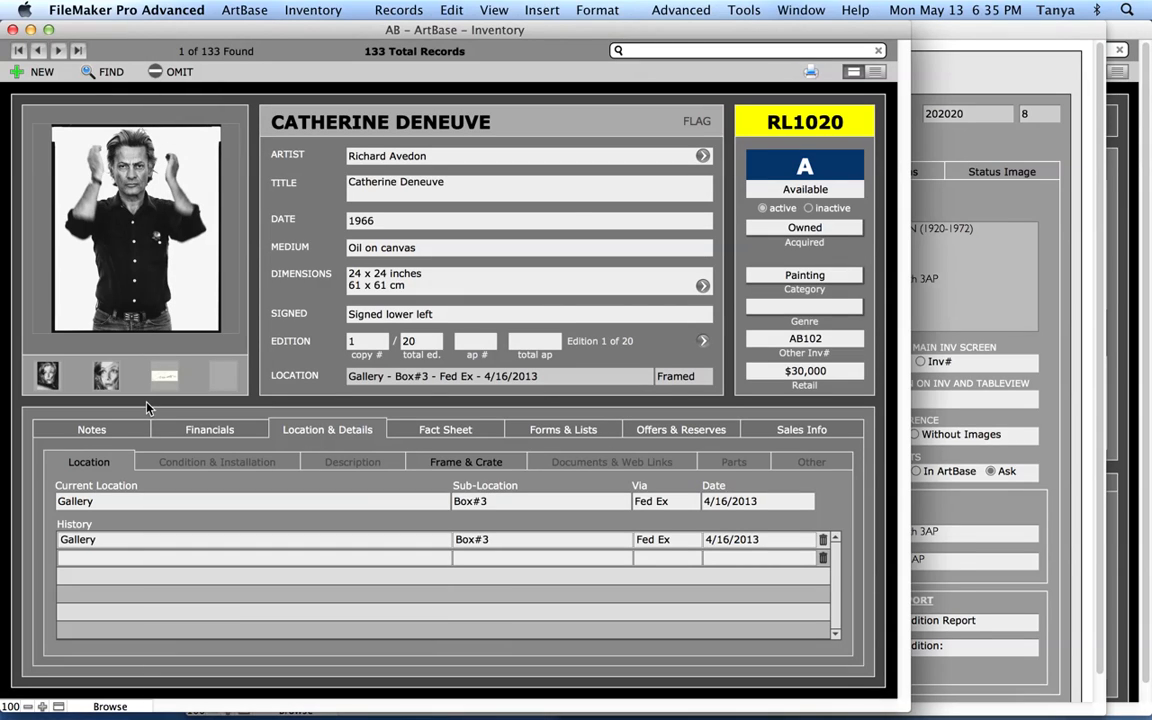
left_click(875, 72)
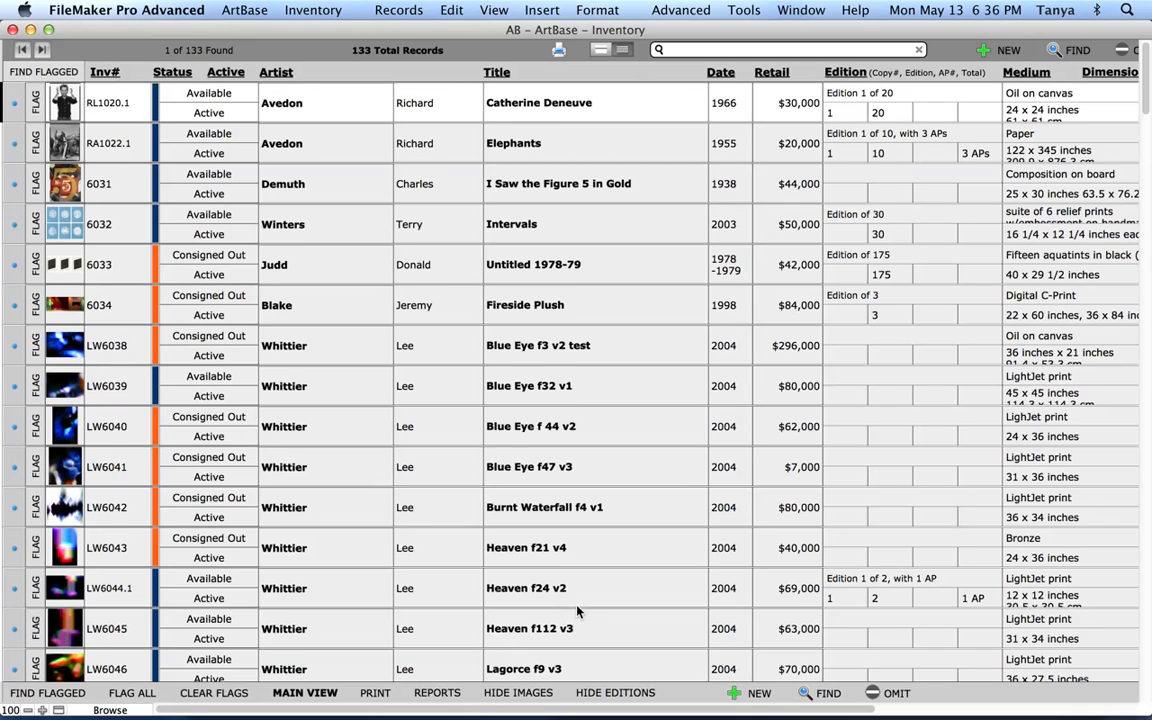
left_click(518, 692)
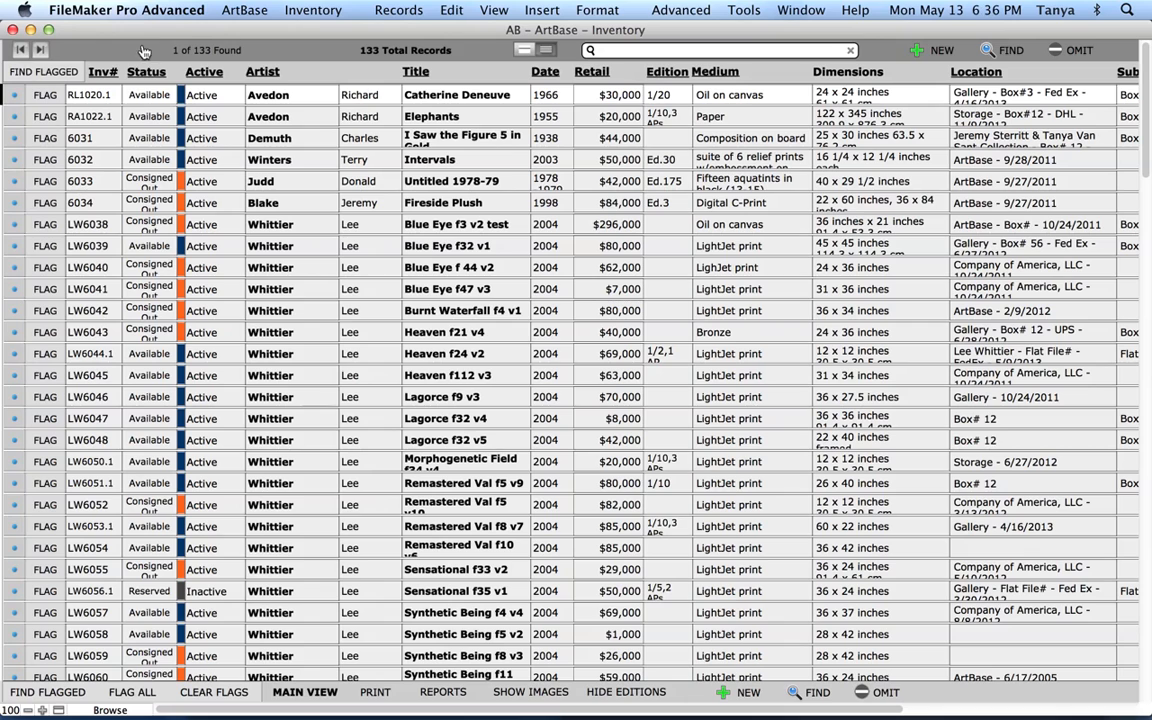
left_click(527, 49)
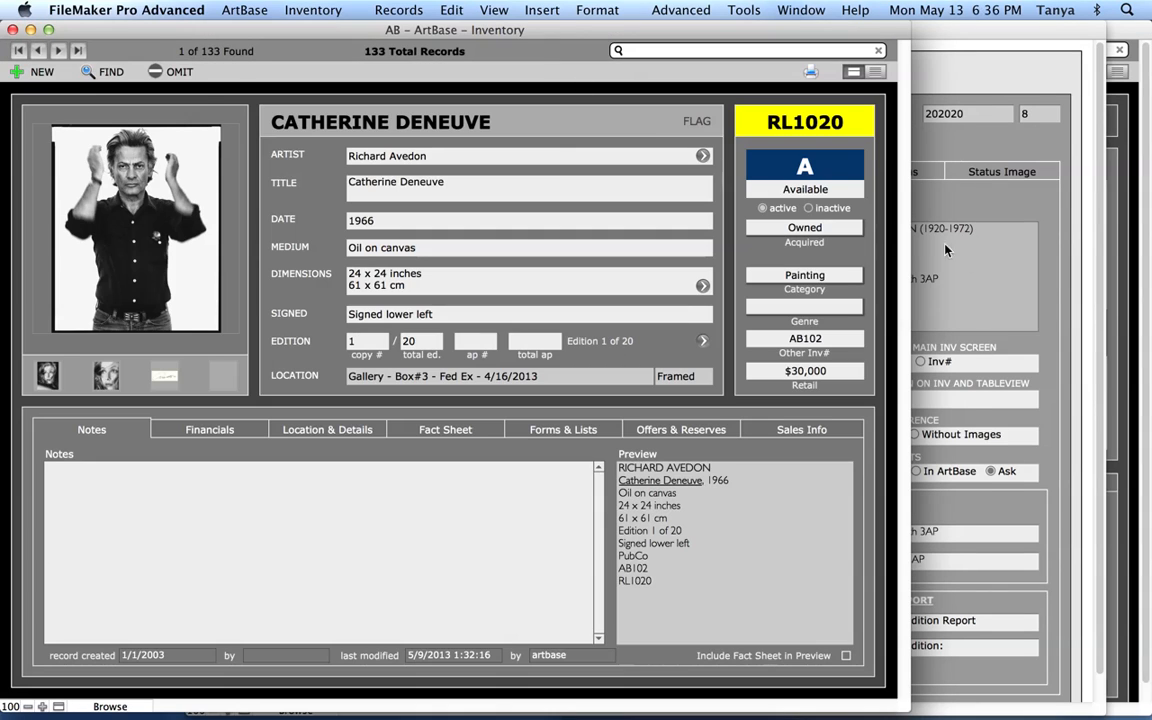
Step: Return to the inventory settings and select Ask for importing documents
left_click(1063, 279)
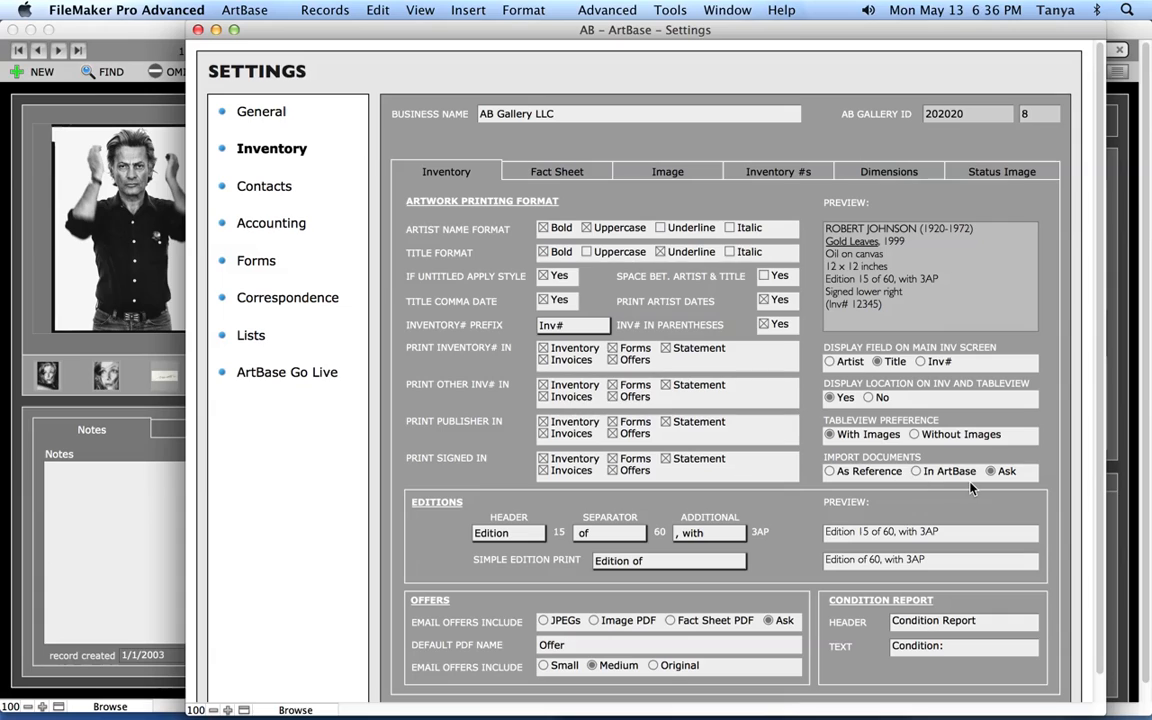
left_click(1006, 469)
left_click(1049, 478)
Step: Examine the available edition wording options for the separator, header and simple edition print, leaving them unchanged
left_click_drag(812, 20, 737, 22)
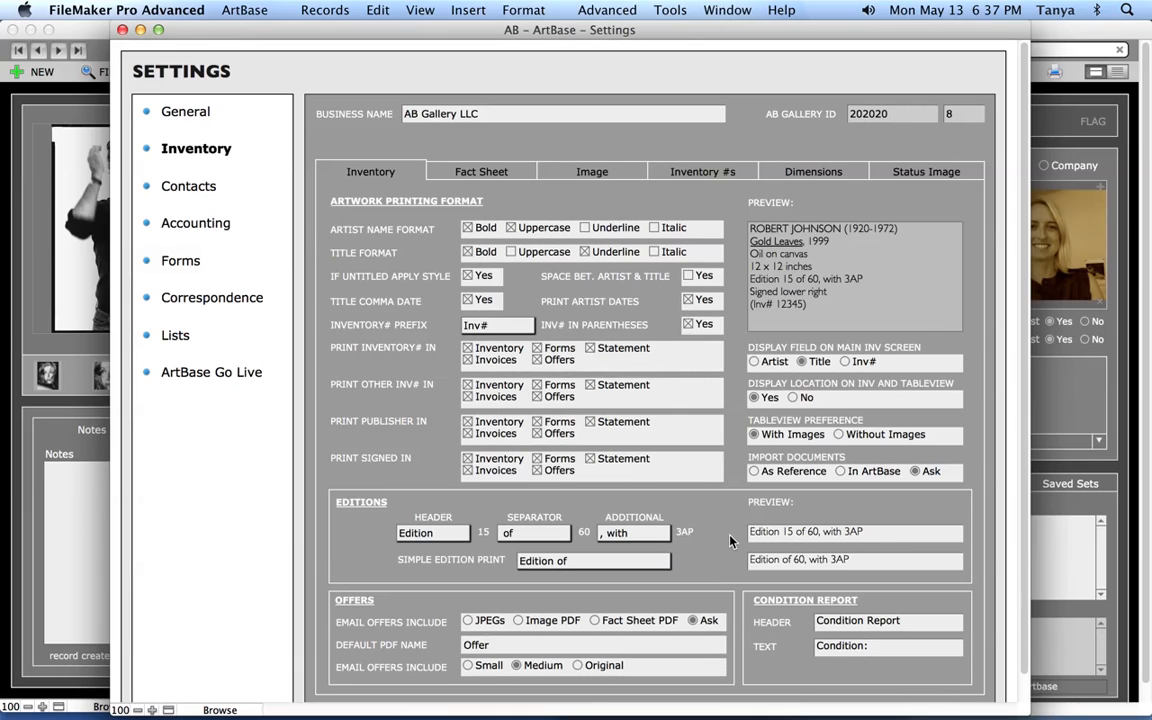
left_click(540, 533)
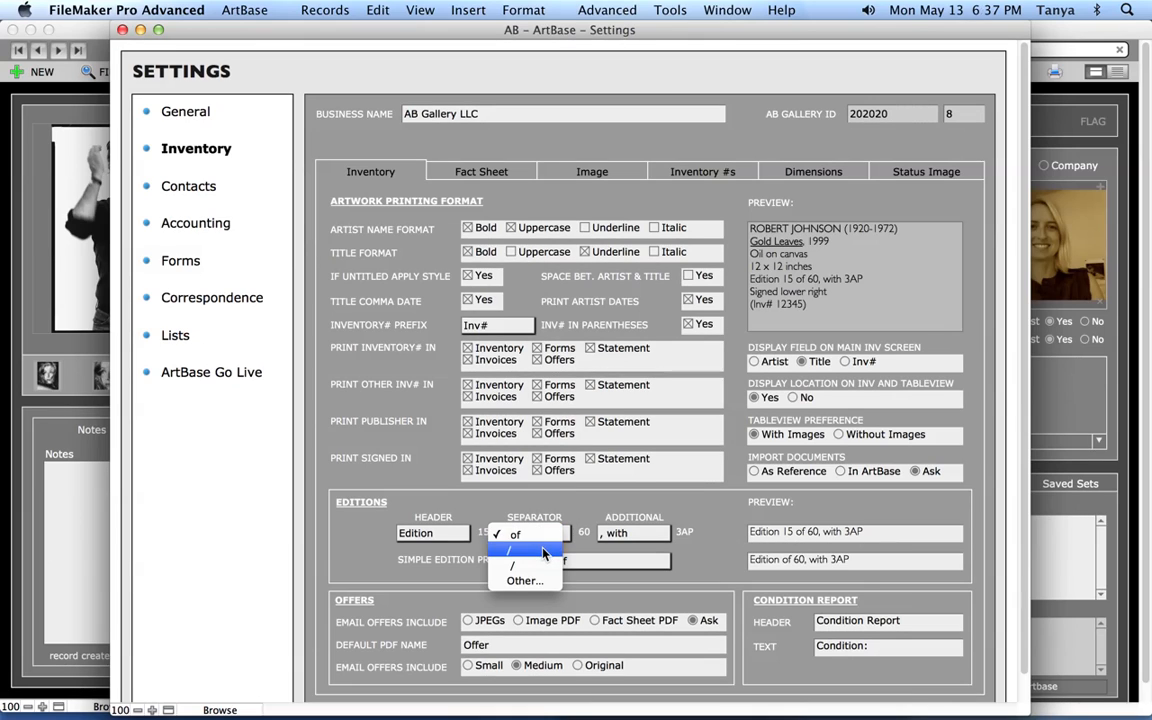
key("Escape")
left_click(423, 535)
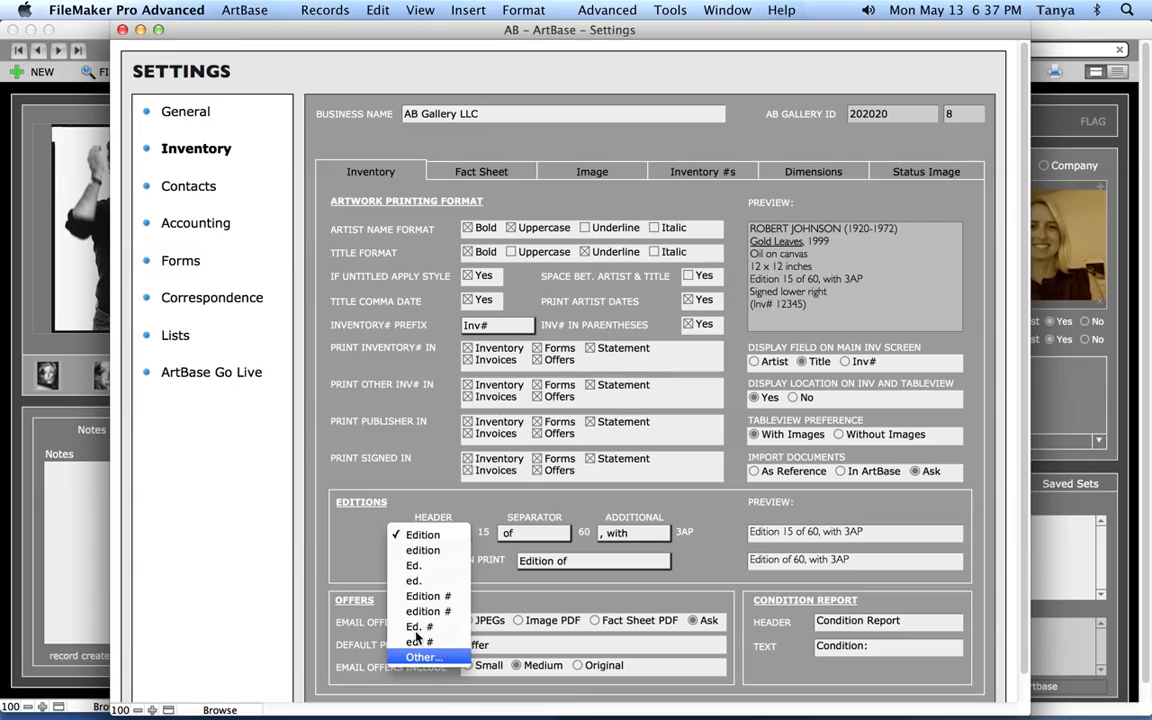
left_click(364, 549)
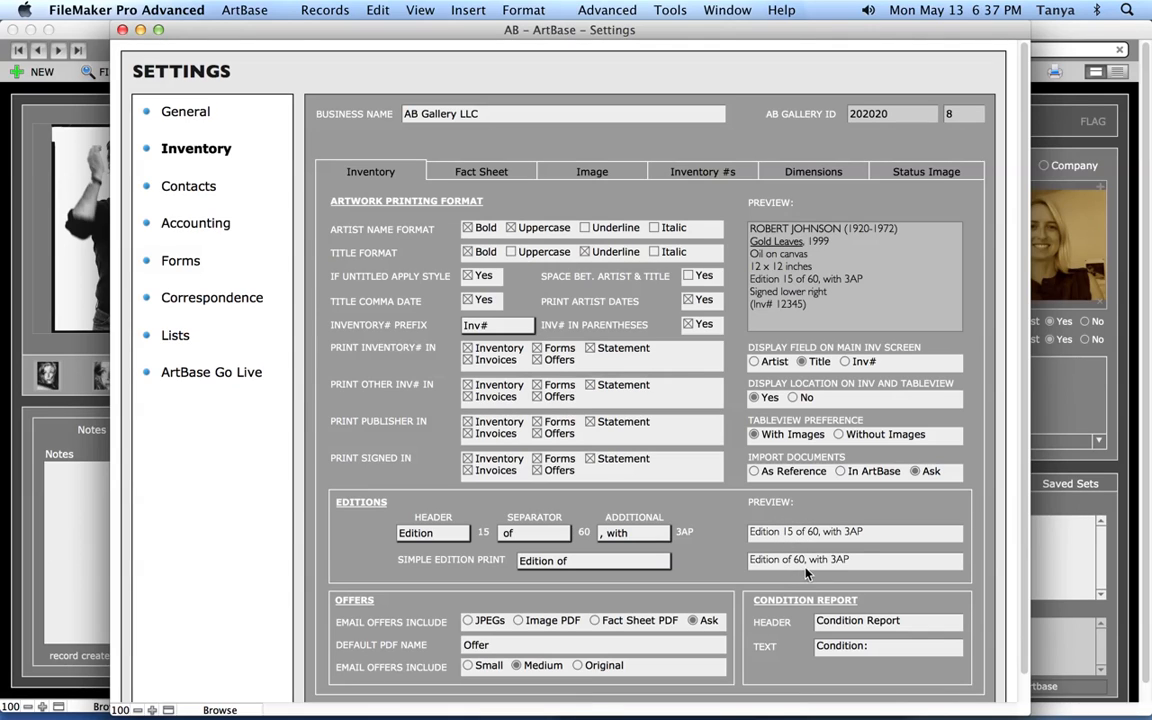
left_click(655, 561)
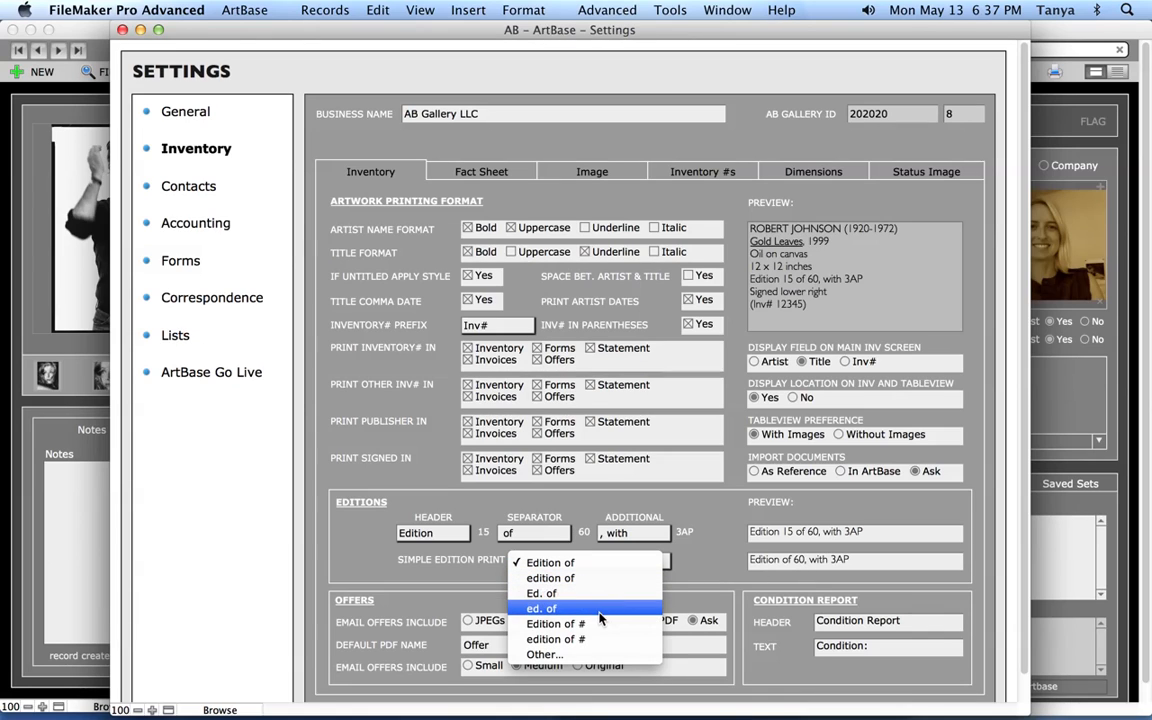
left_click(731, 549)
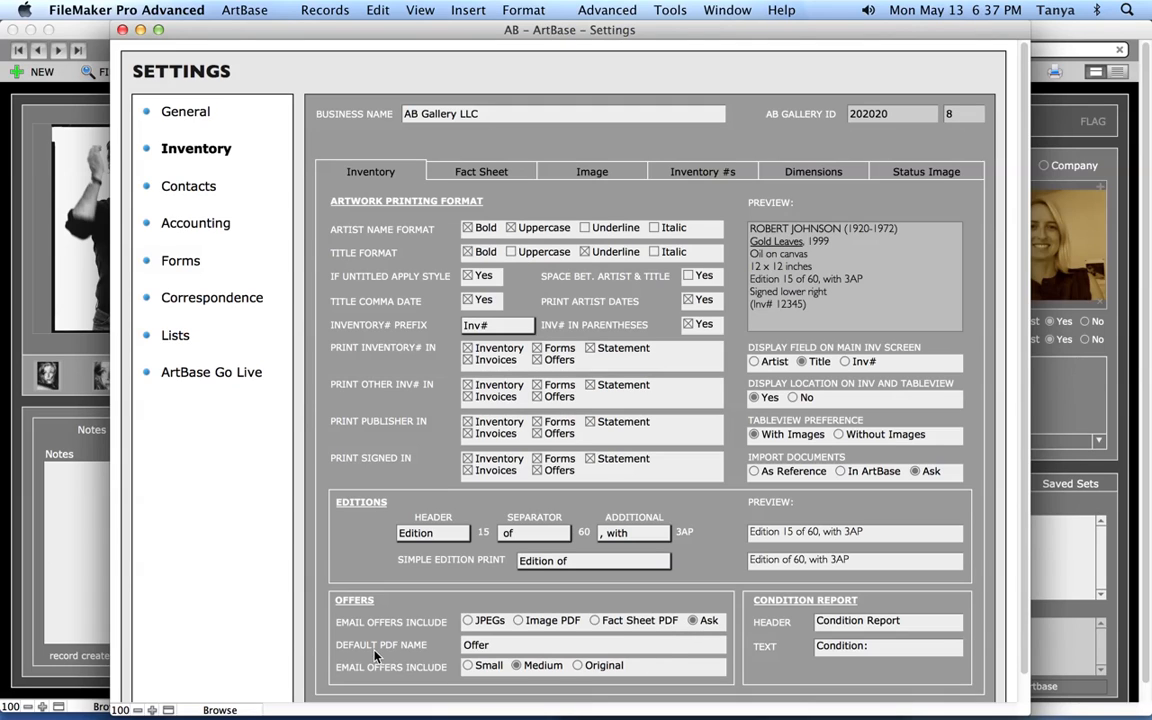
Step: Examine the default PDF name for offers and the condition report text
left_click(499, 645)
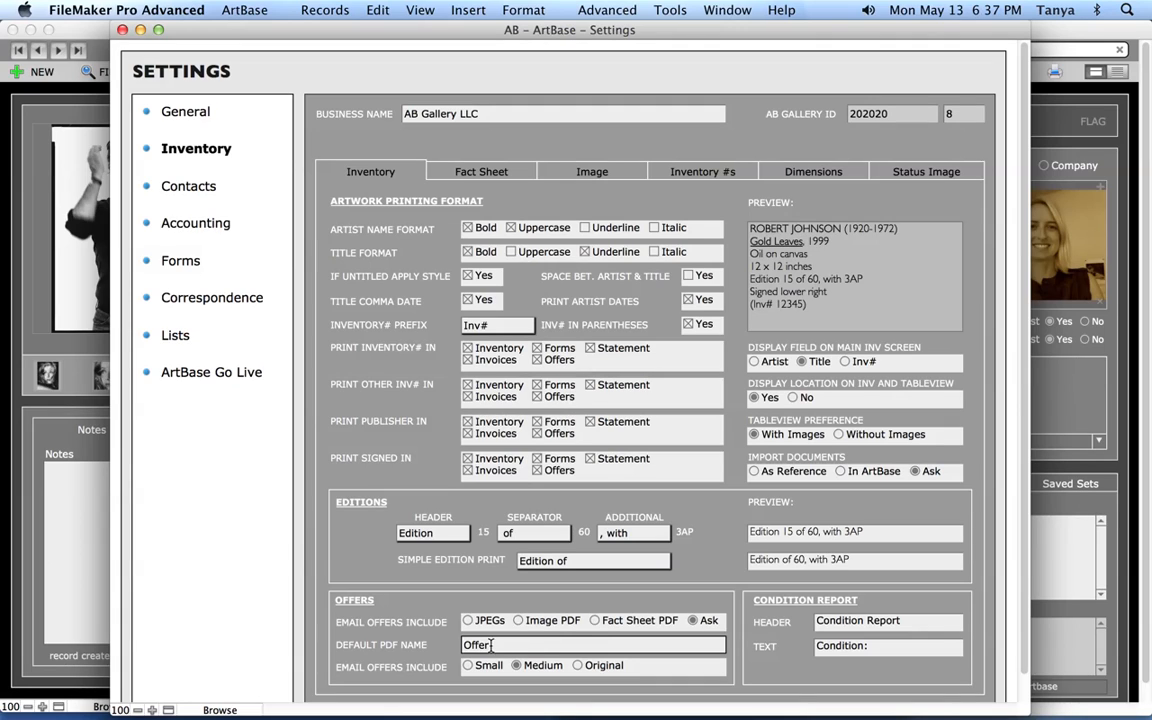
left_click(443, 642)
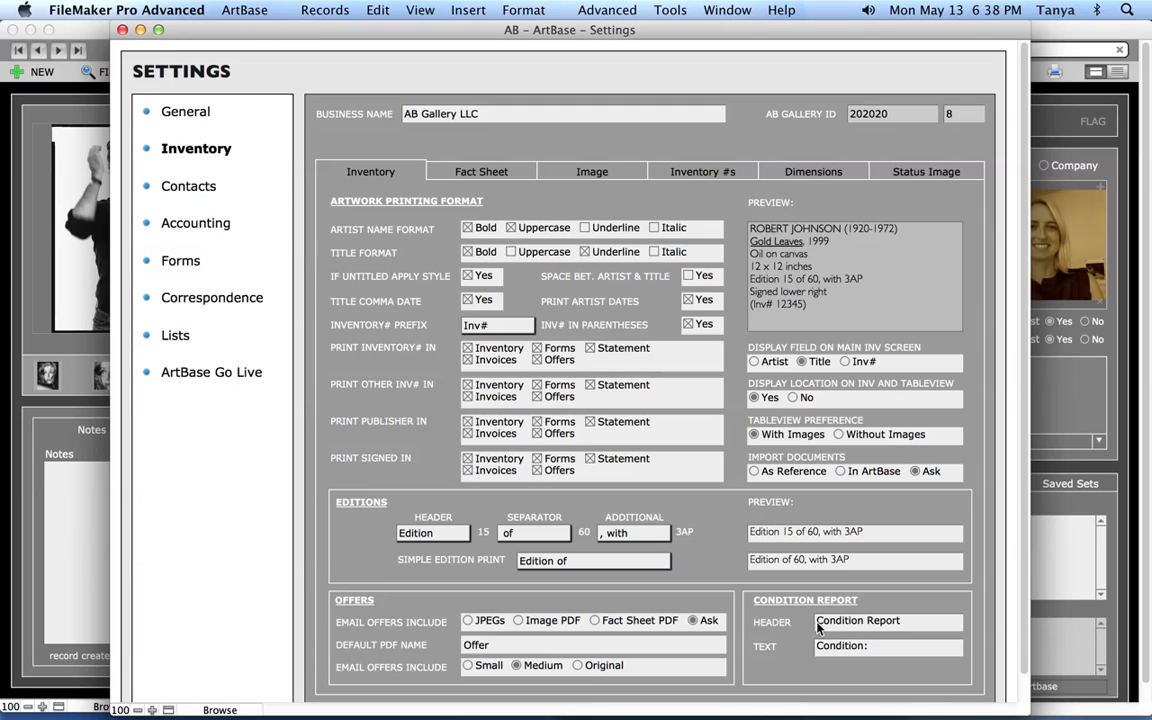
left_click(858, 647)
left_click(782, 588)
Step: Compare the inventory and fact sheet previews, and turn off Underline for the artist name on fact sheets
left_click(505, 173)
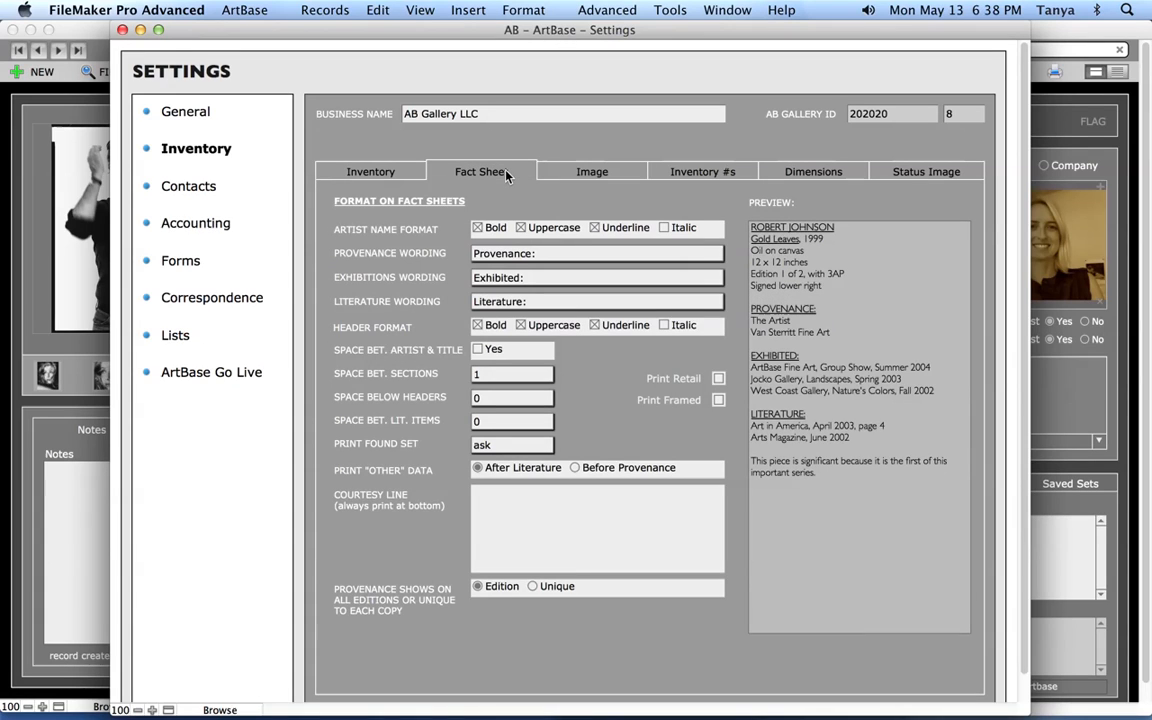
left_click(421, 174)
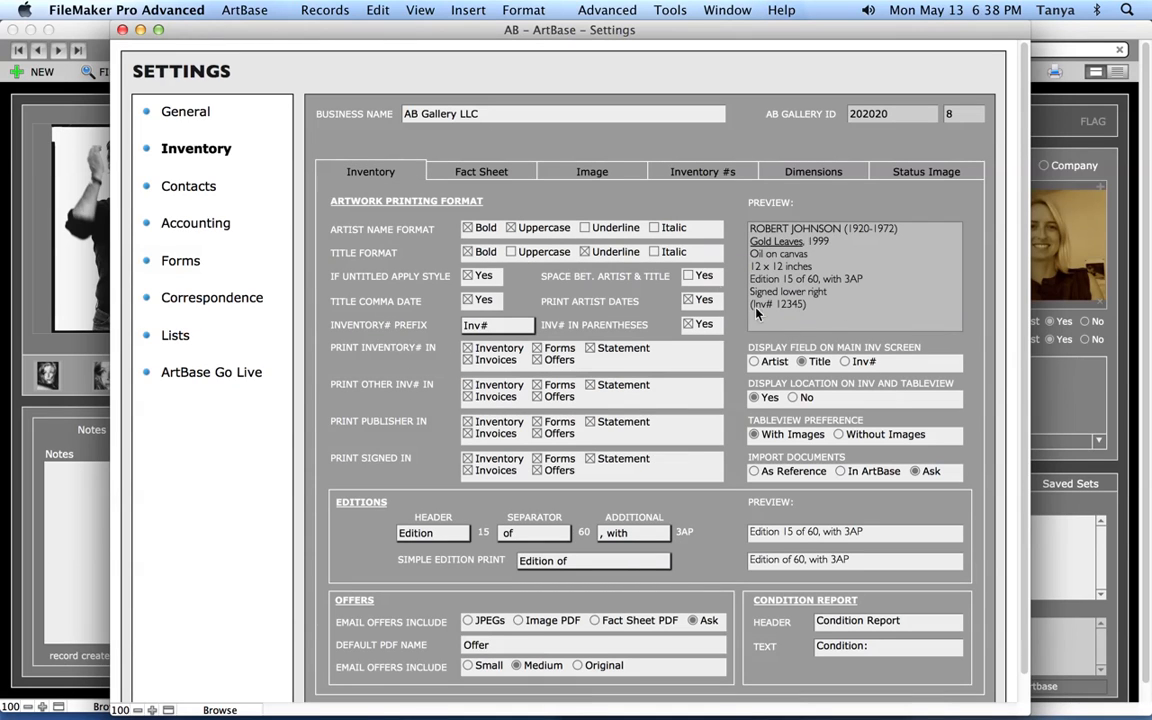
left_click(490, 176)
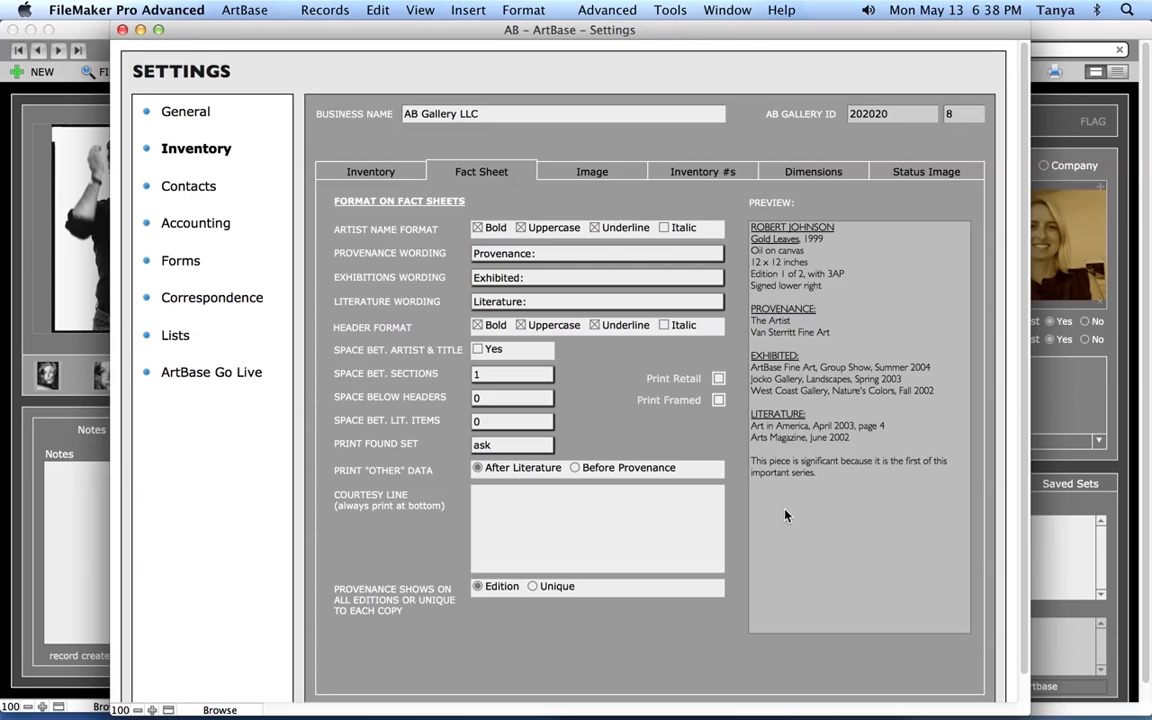
left_click(632, 227)
left_click(632, 227)
Step: Review the literature wording choices and set the fact sheet header format to Uppercase and Underline without Bold
left_click(530, 301)
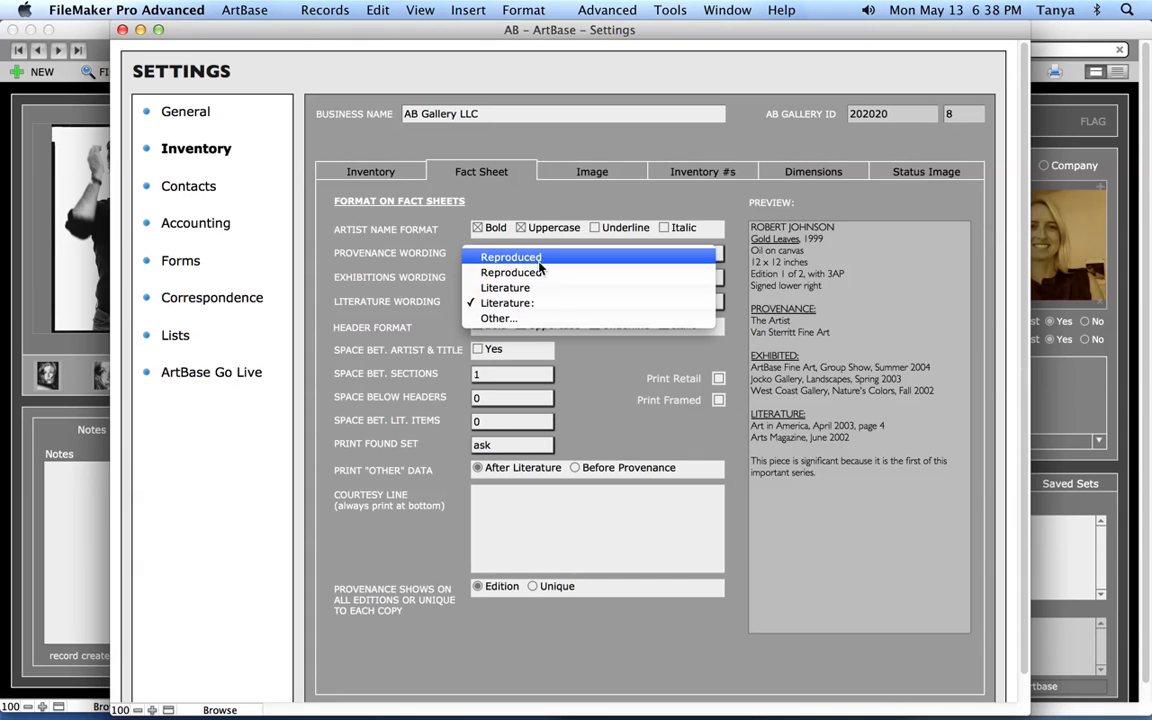
left_click(451, 240)
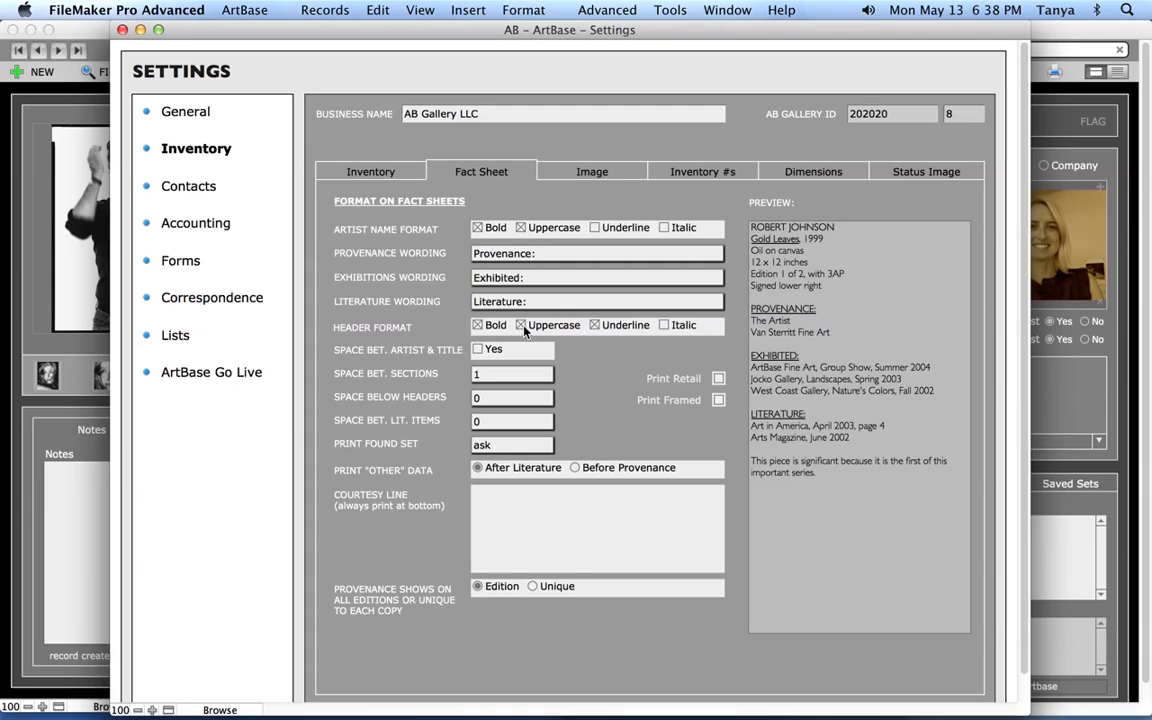
left_click(503, 327)
left_click(595, 325)
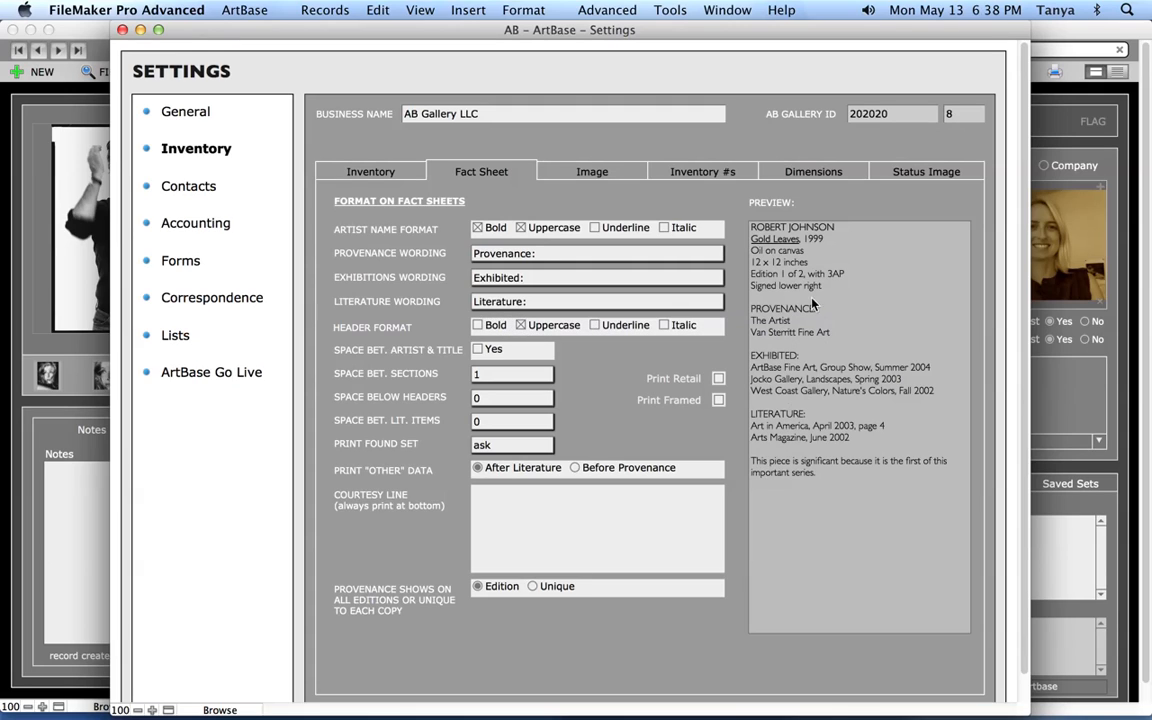
left_click(595, 325)
Step: Examine the Print Found Set choices for fact sheets alongside the inventory record's Fact Sheet section
left_click(531, 445)
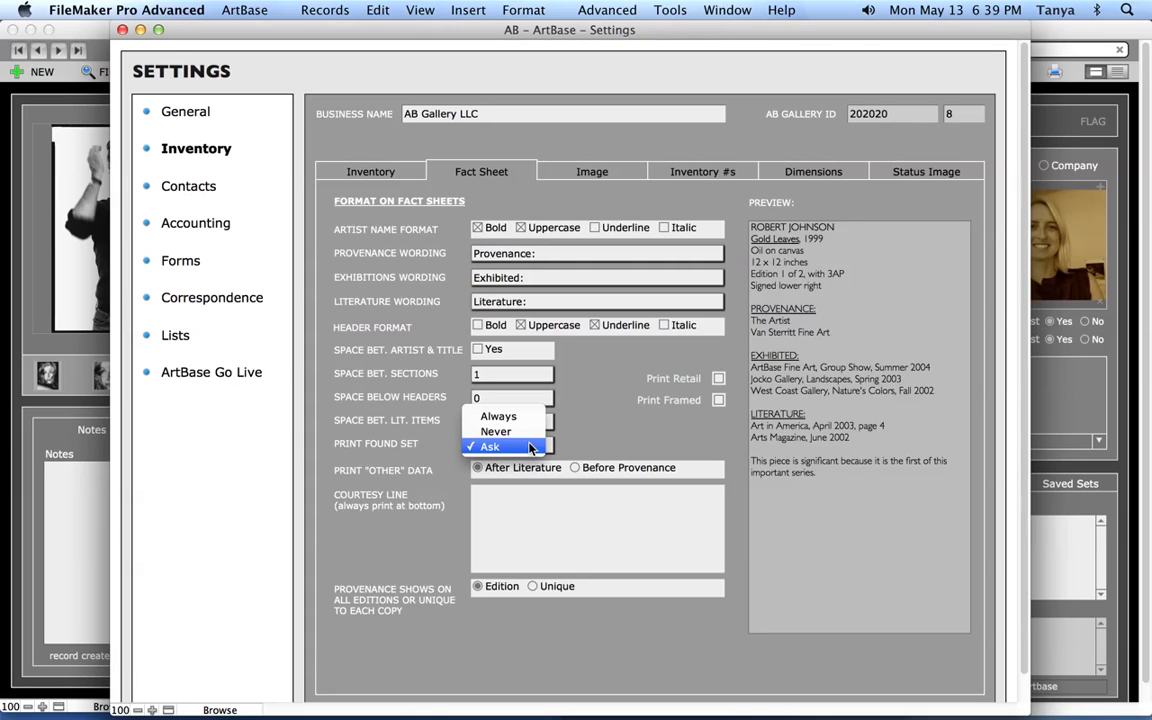
left_click(551, 447)
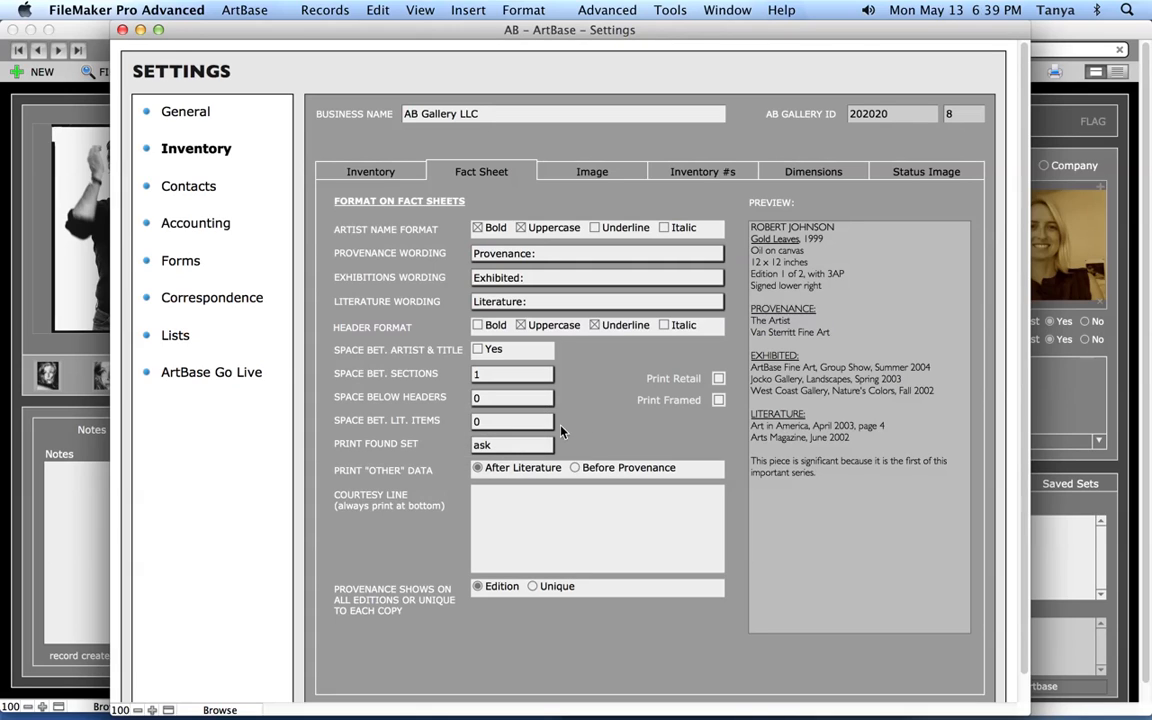
left_click(24, 428)
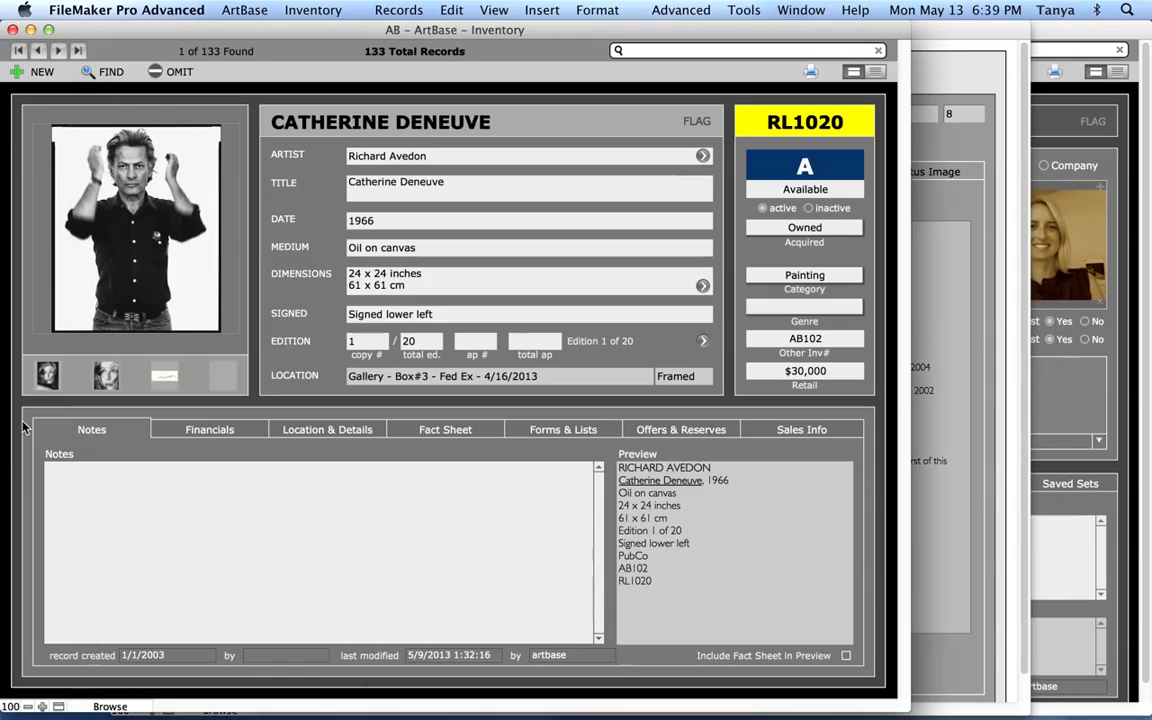
left_click(432, 434)
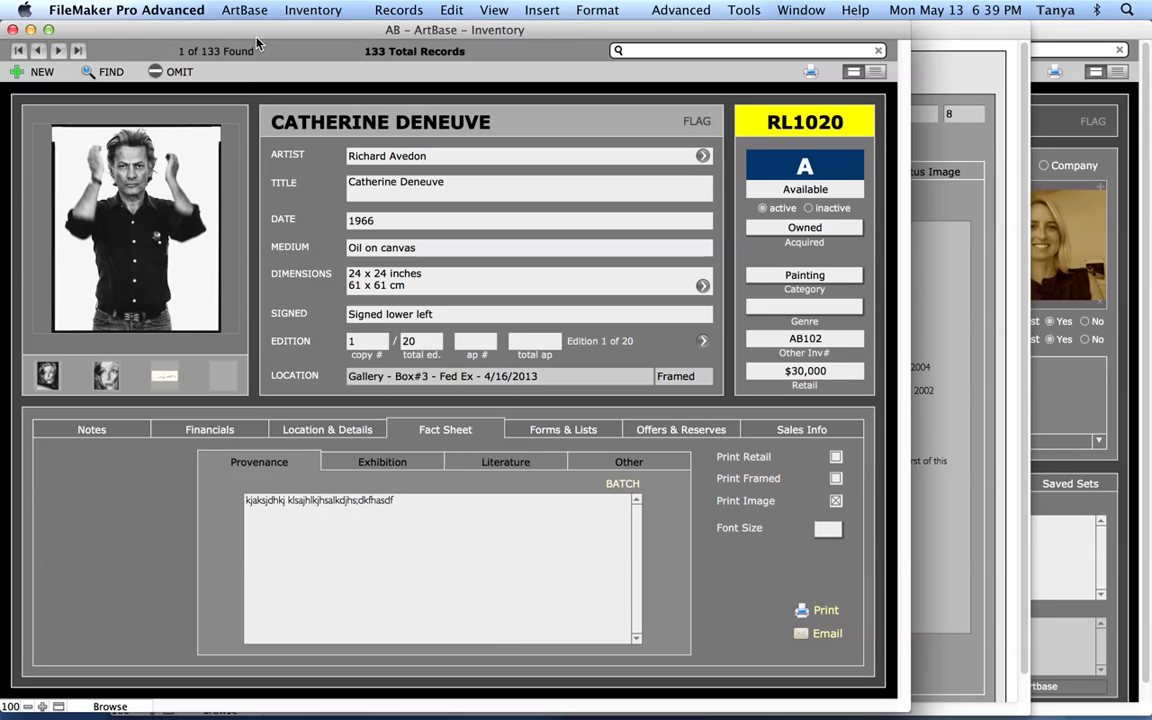
left_click(999, 326)
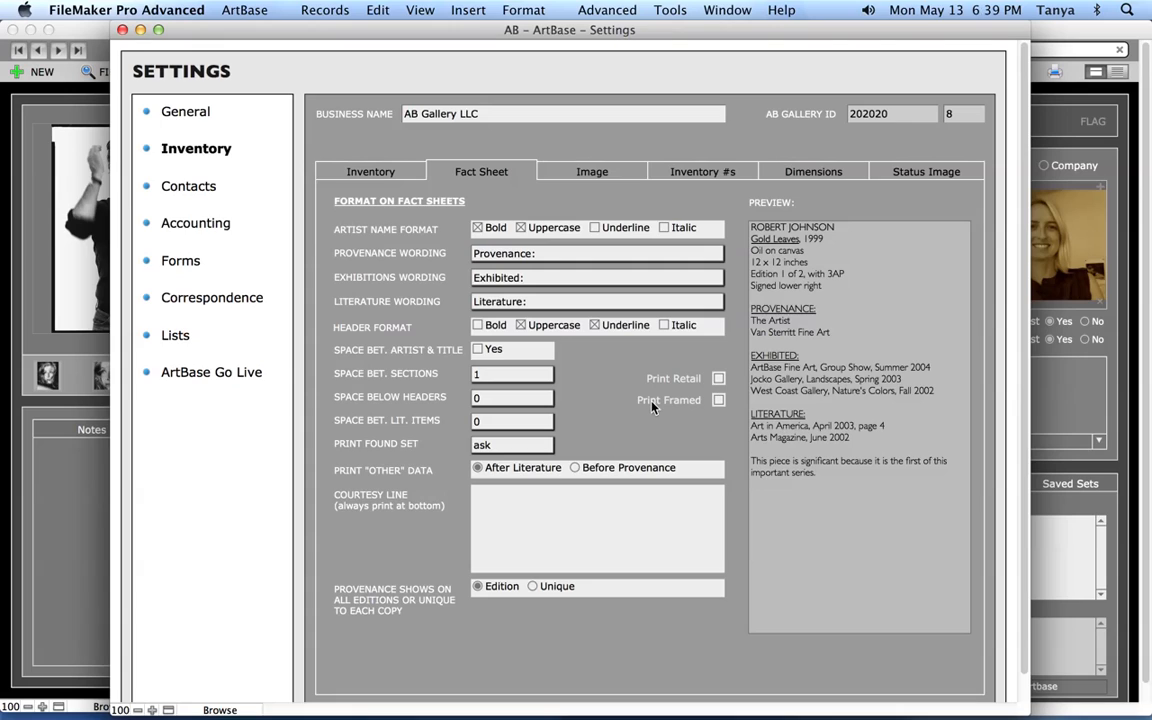
left_click(540, 445)
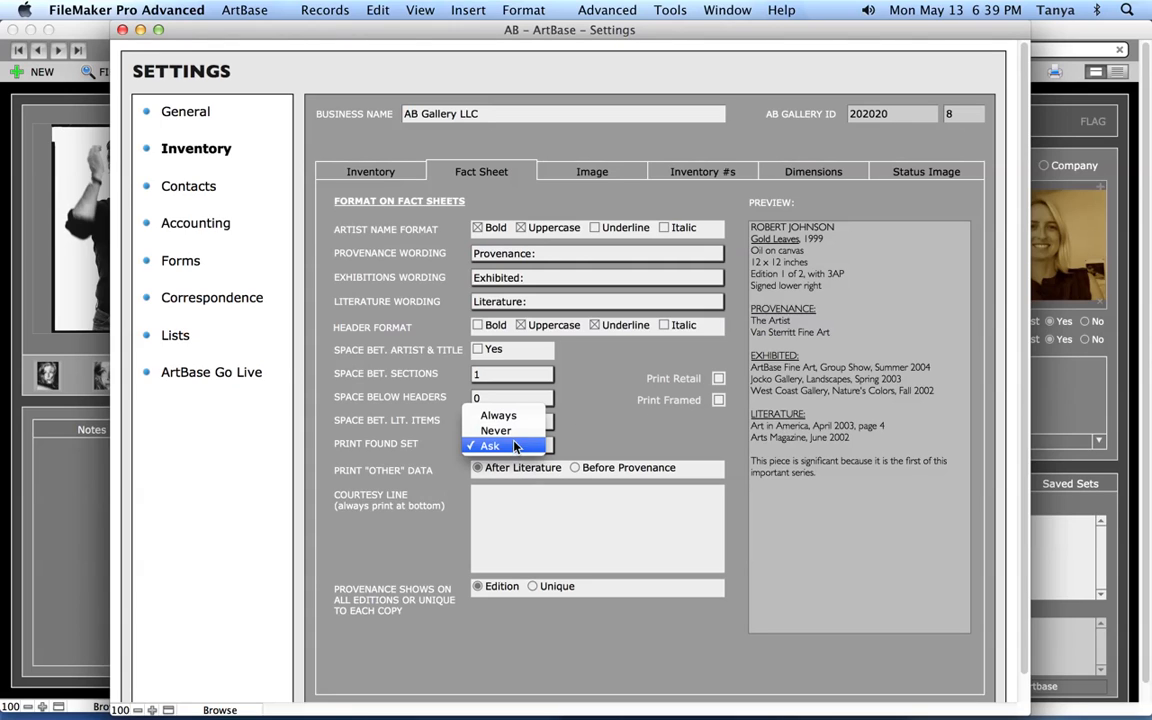
left_click(617, 427)
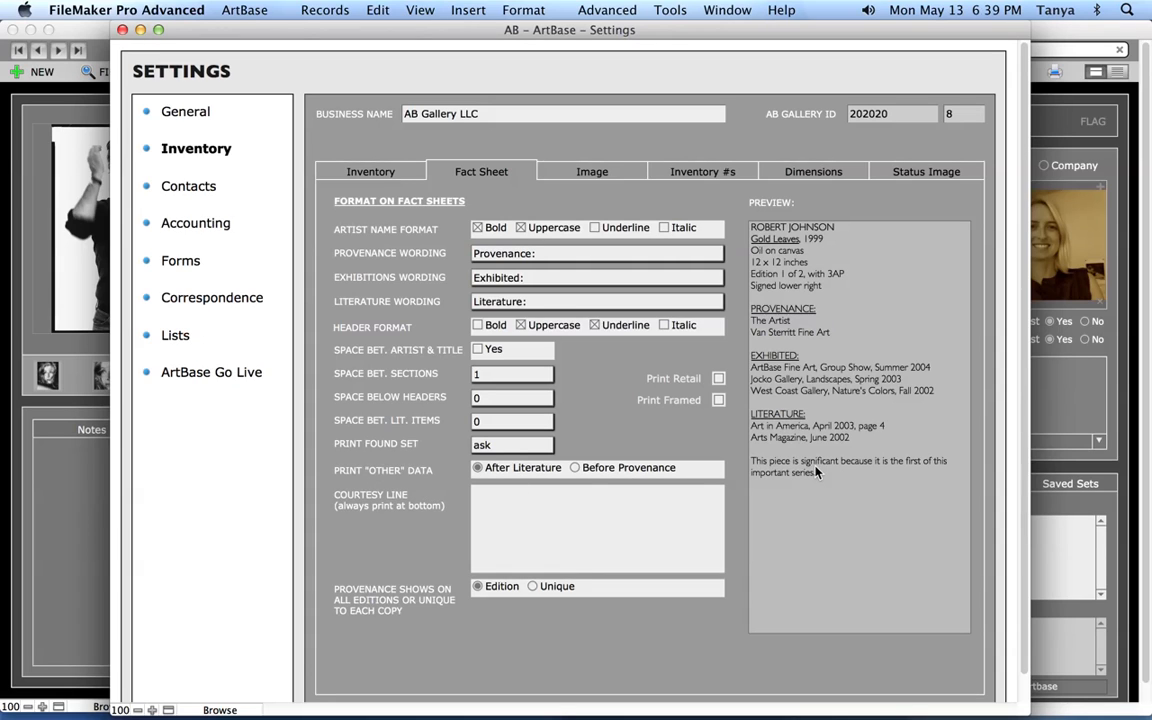
Step: View the Other text on the record's fact sheet and the courtesy line field in the fact sheet settings
left_click(54, 404)
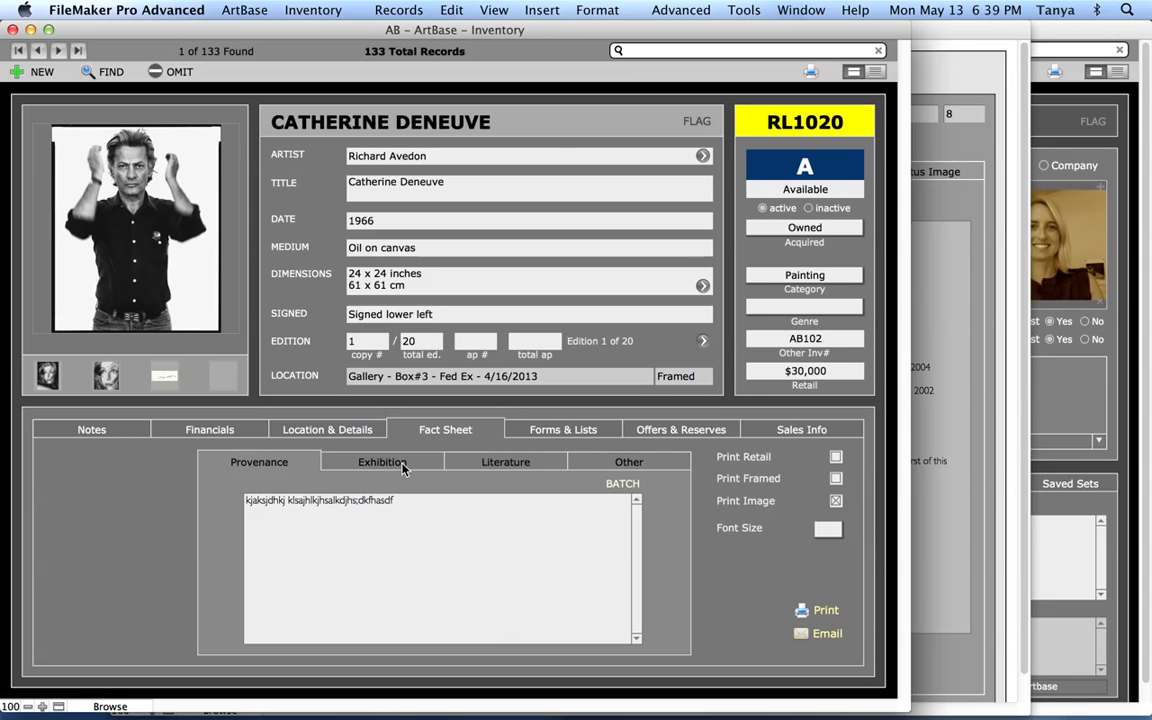
left_click(640, 467)
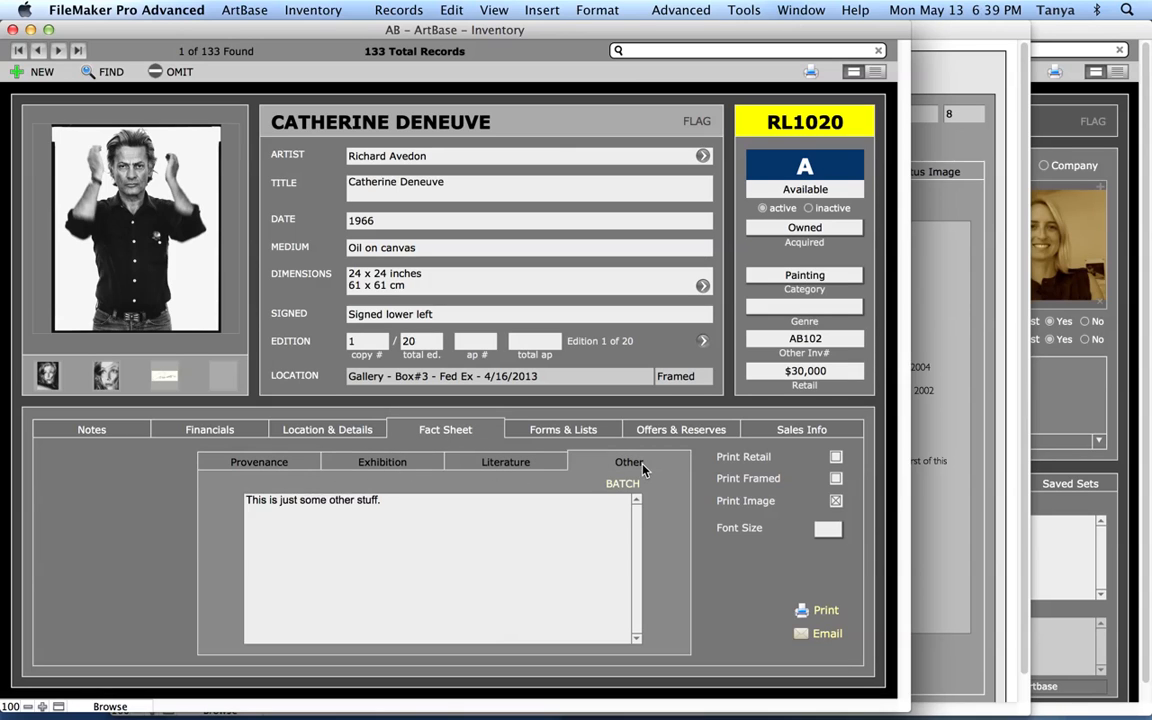
left_click(1003, 418)
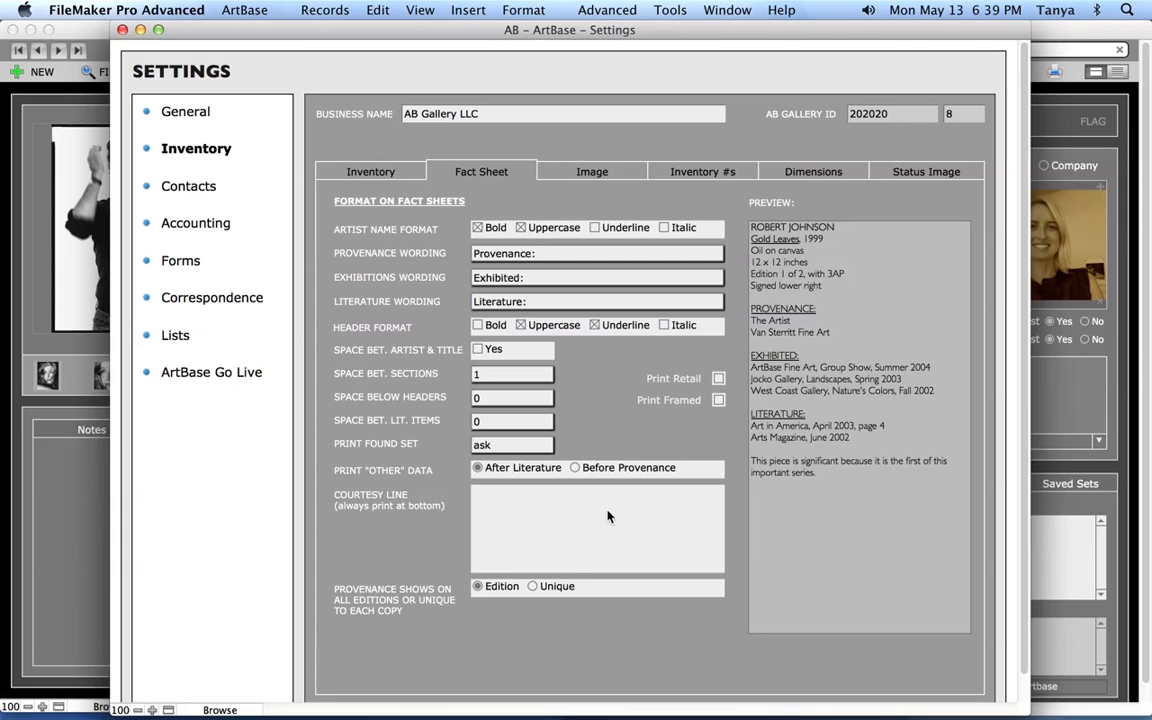
left_click(512, 519)
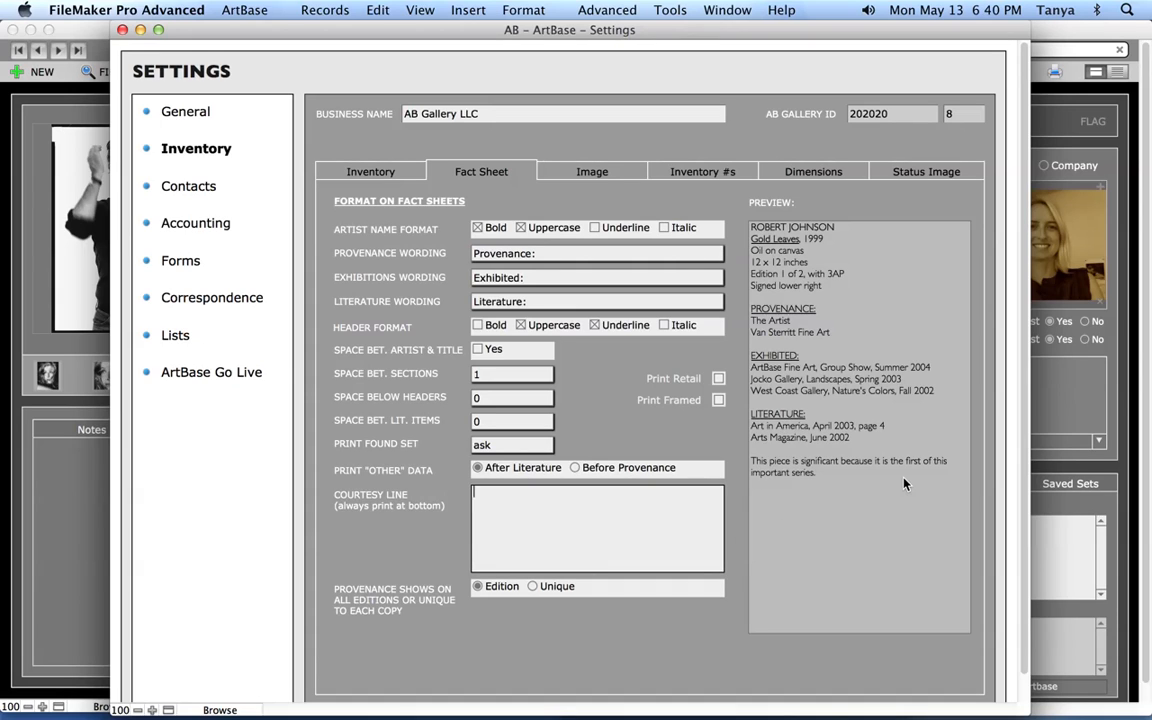
left_click(494, 649)
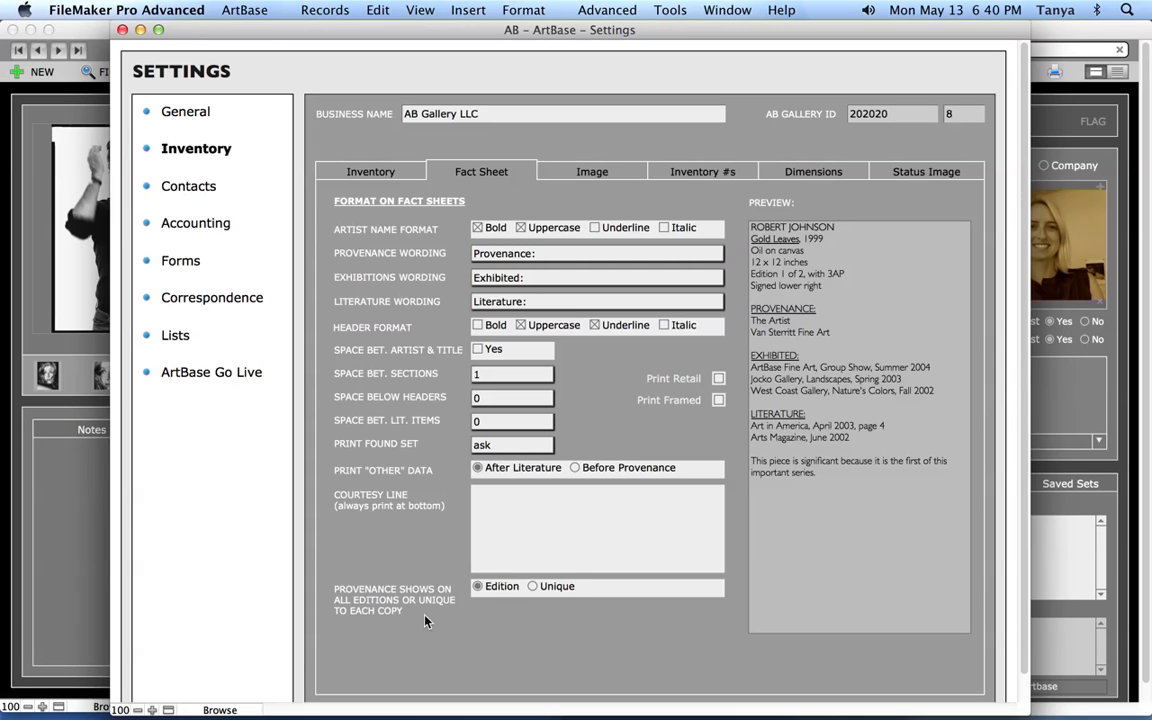
Step: Examine the provenance text on the inventory record's fact sheet
left_click(66, 352)
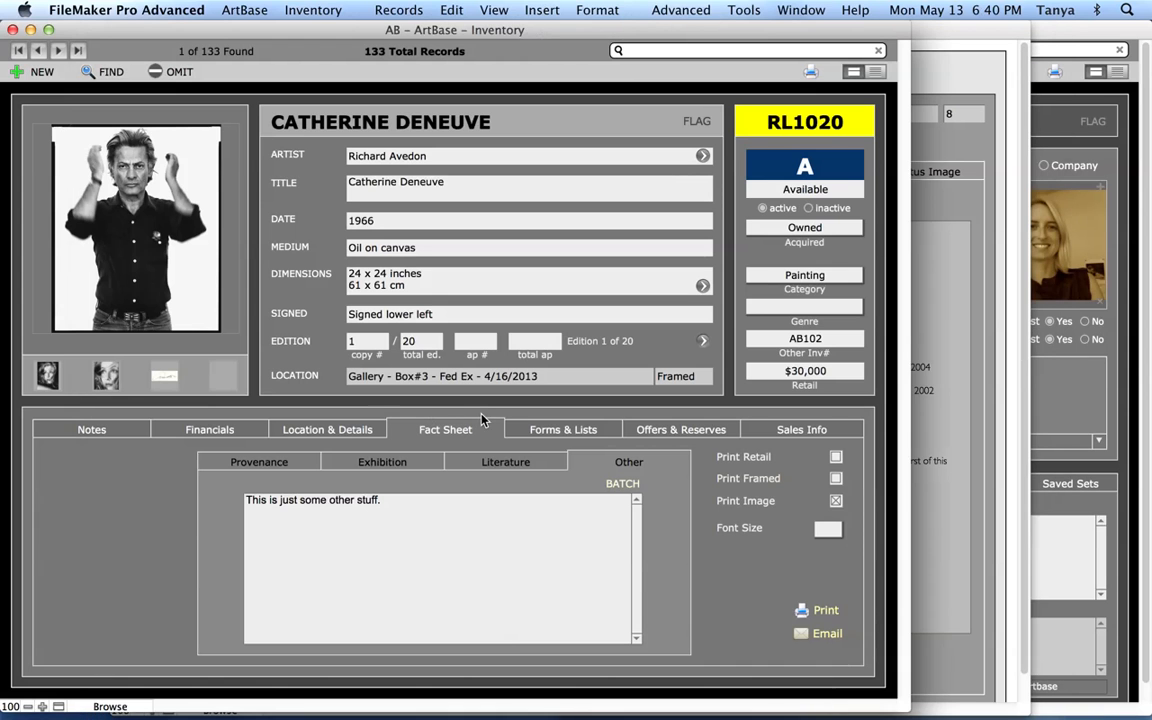
left_click(311, 468)
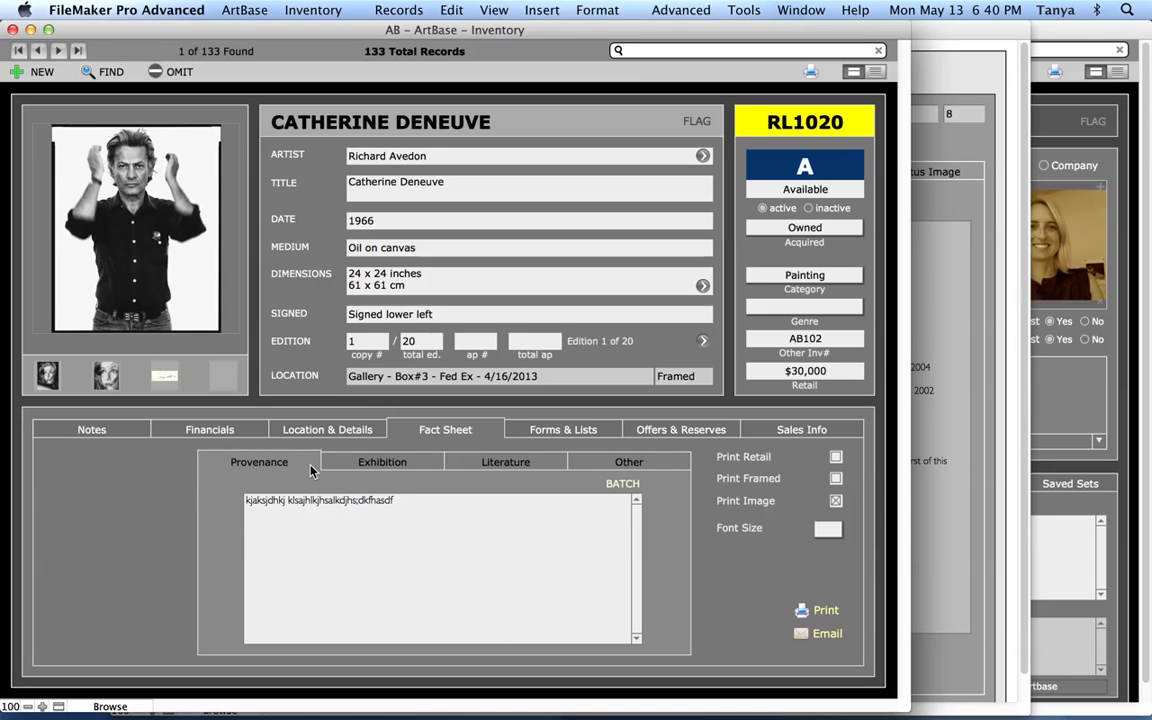
left_click(419, 521)
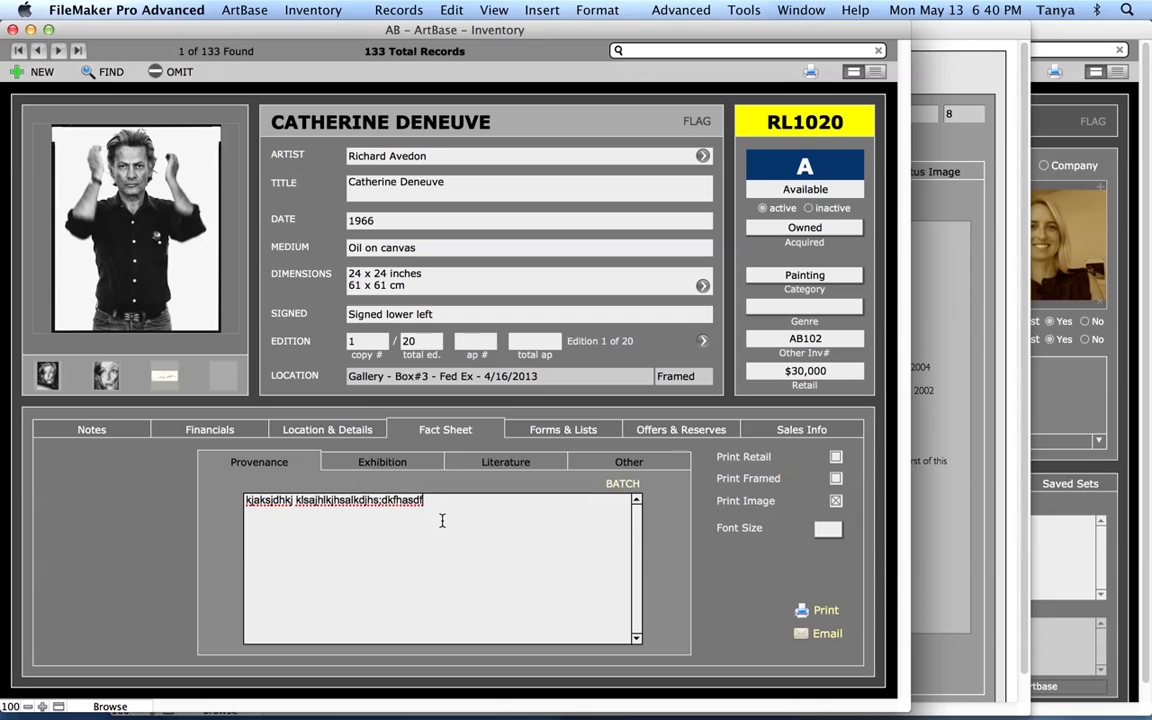
left_click(224, 546)
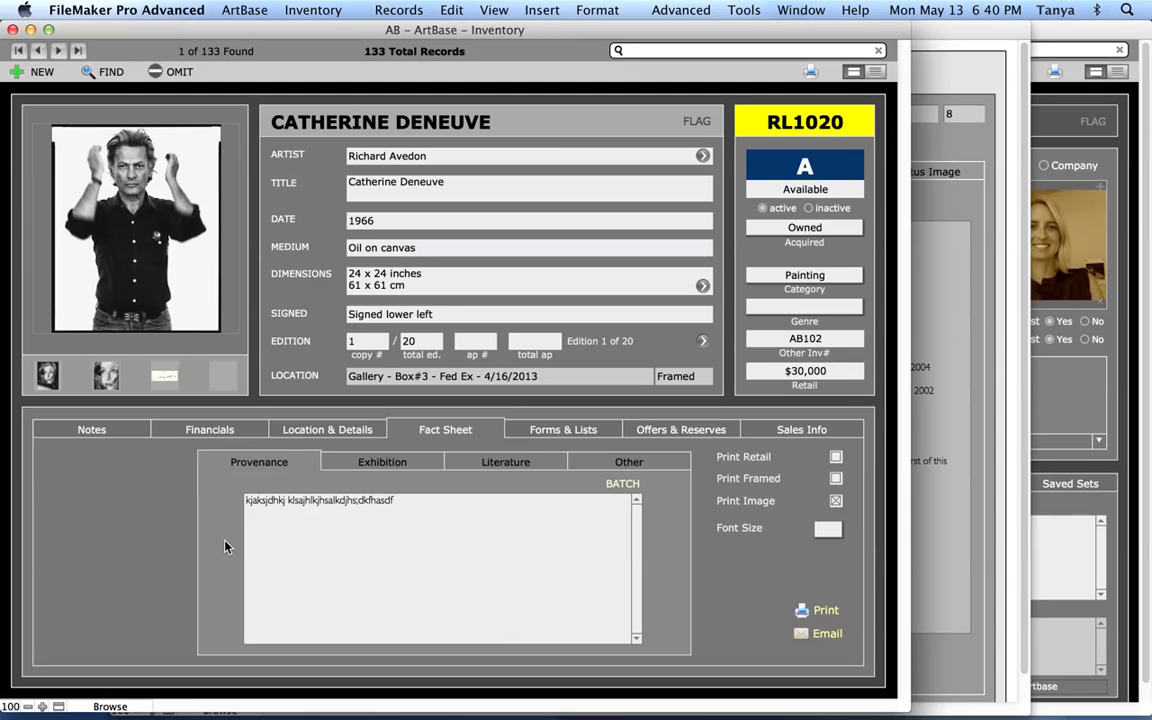
Step: Return to the fact sheet settings and set provenance to show as Unique to each copy
left_click(966, 458)
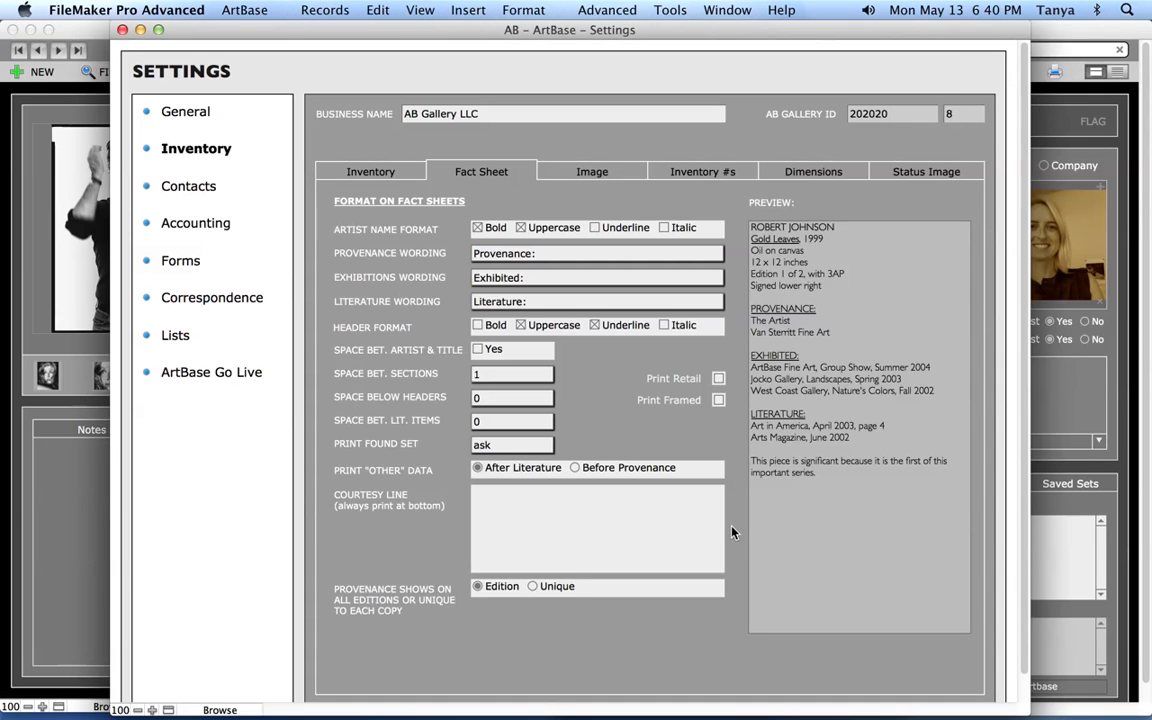
left_click(501, 588)
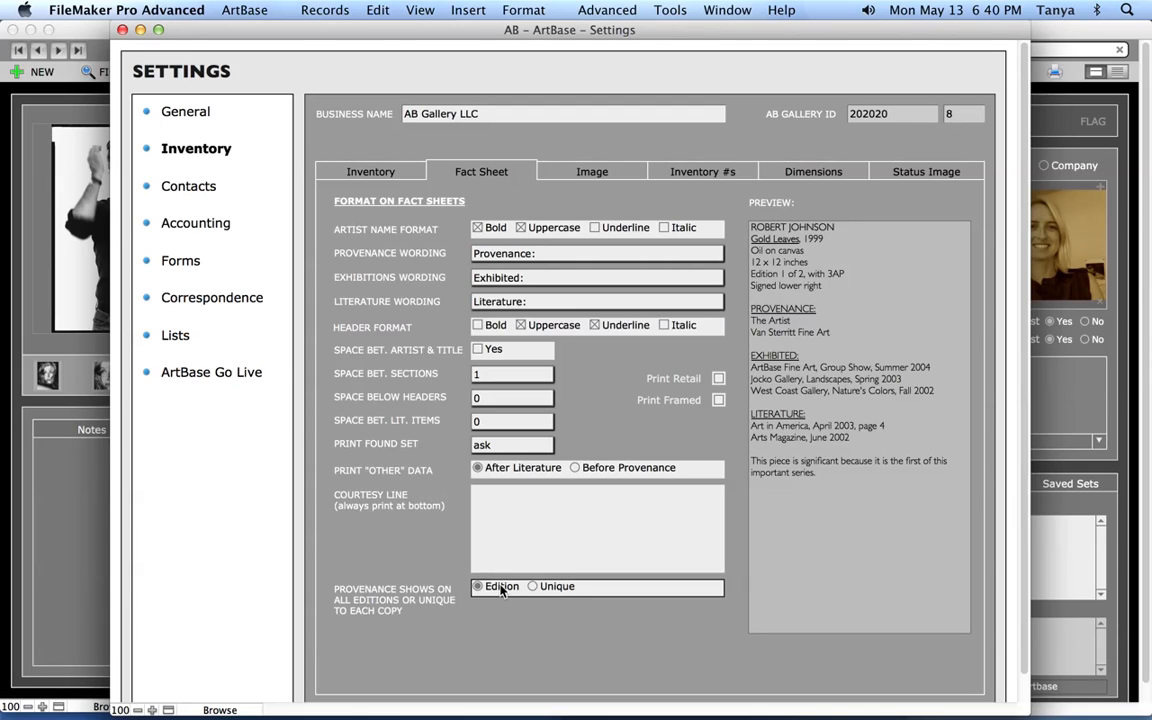
left_click(547, 590)
Step: Review the image print settings and open the image viewer of the current inventory record
left_click(577, 176)
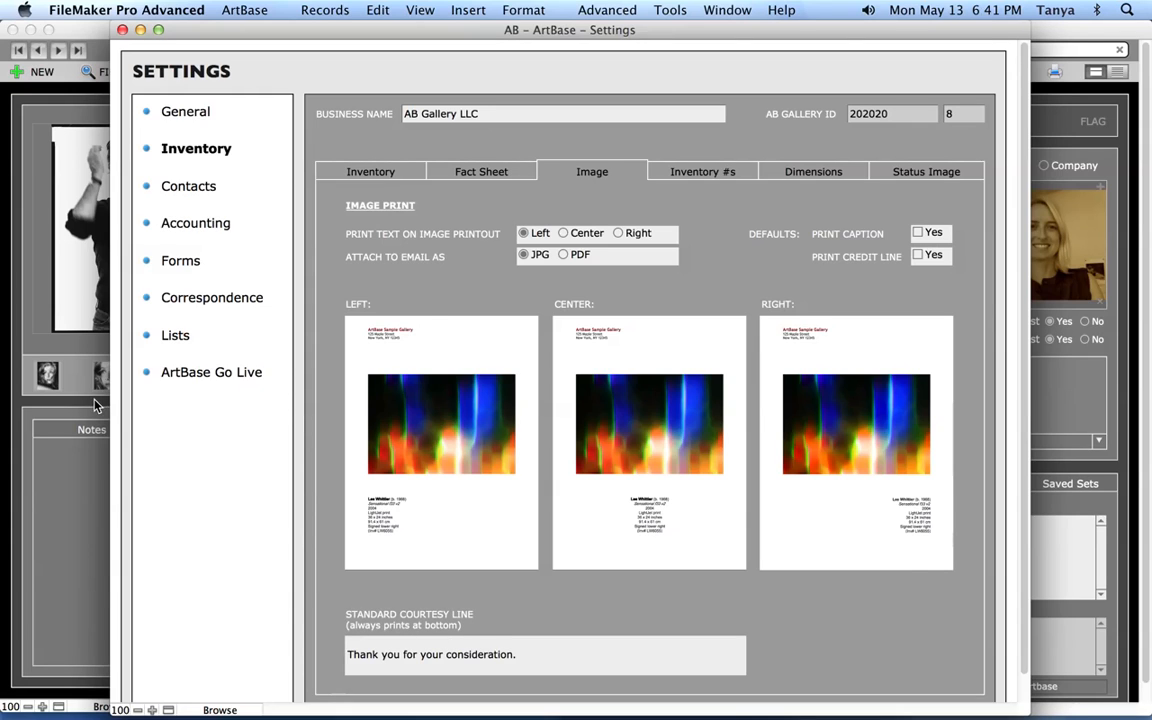
left_click(85, 359)
left_click(118, 245)
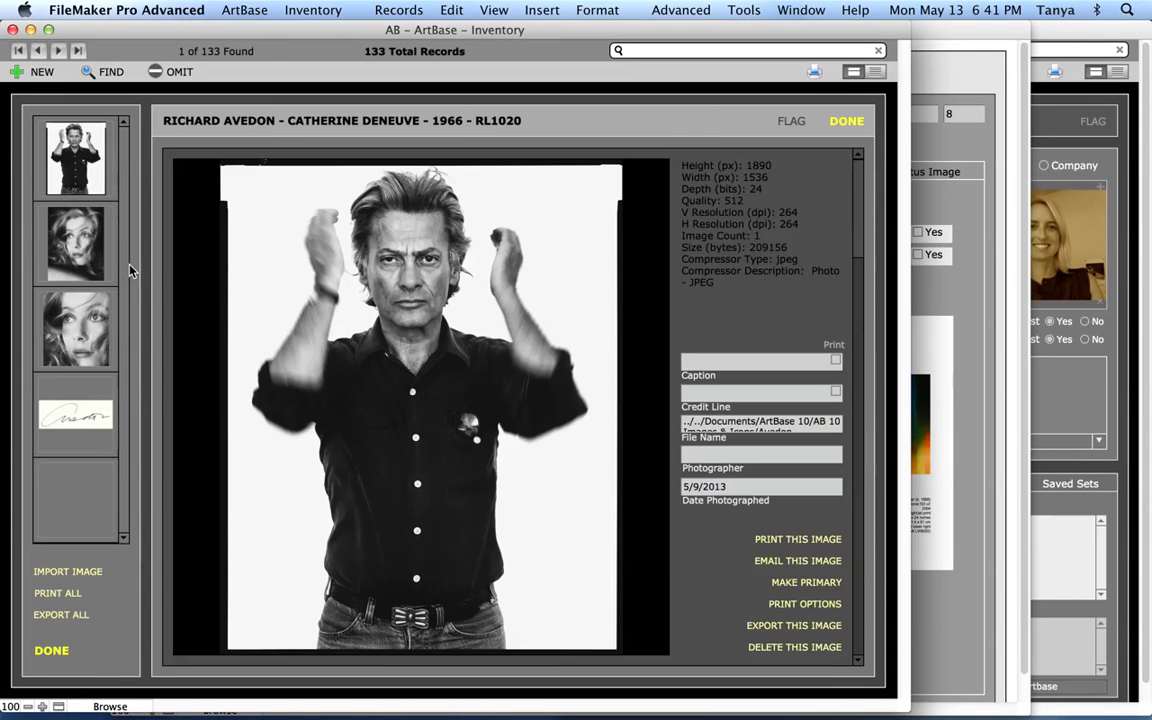
Step: Preview the record's primary image as a Regular printout with text, check the caption and courtesy line, and return to the settings
left_click(772, 545)
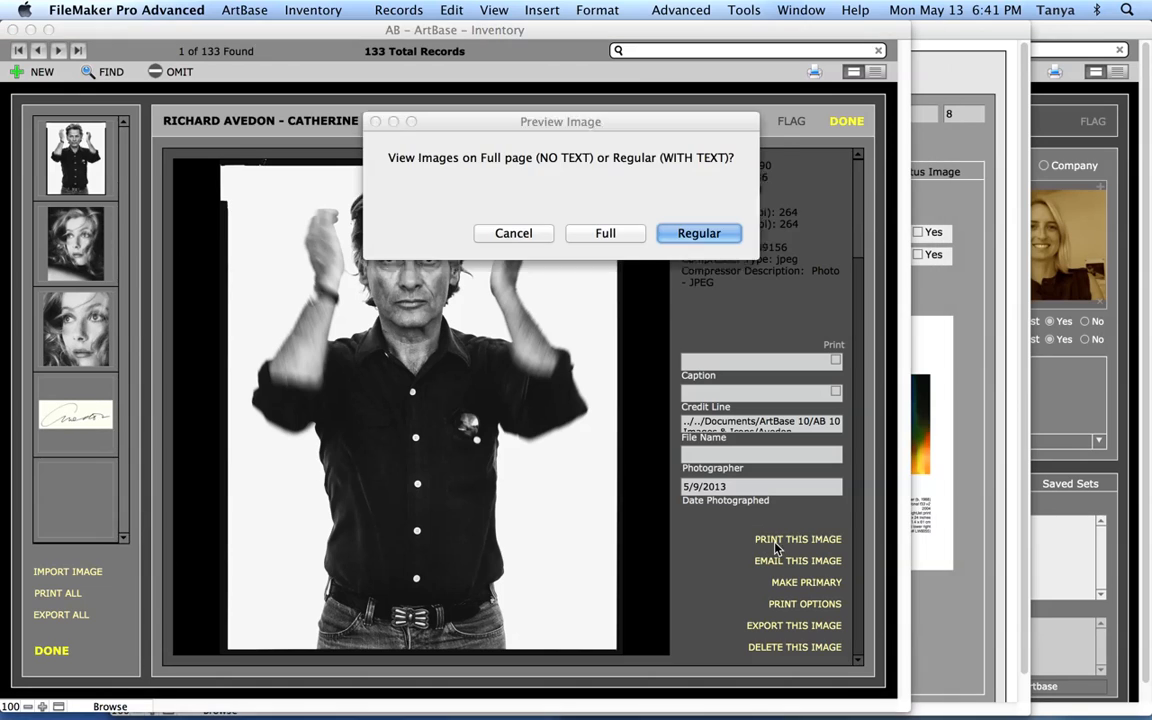
left_click(700, 233)
scroll(494, 338, "down", 3)
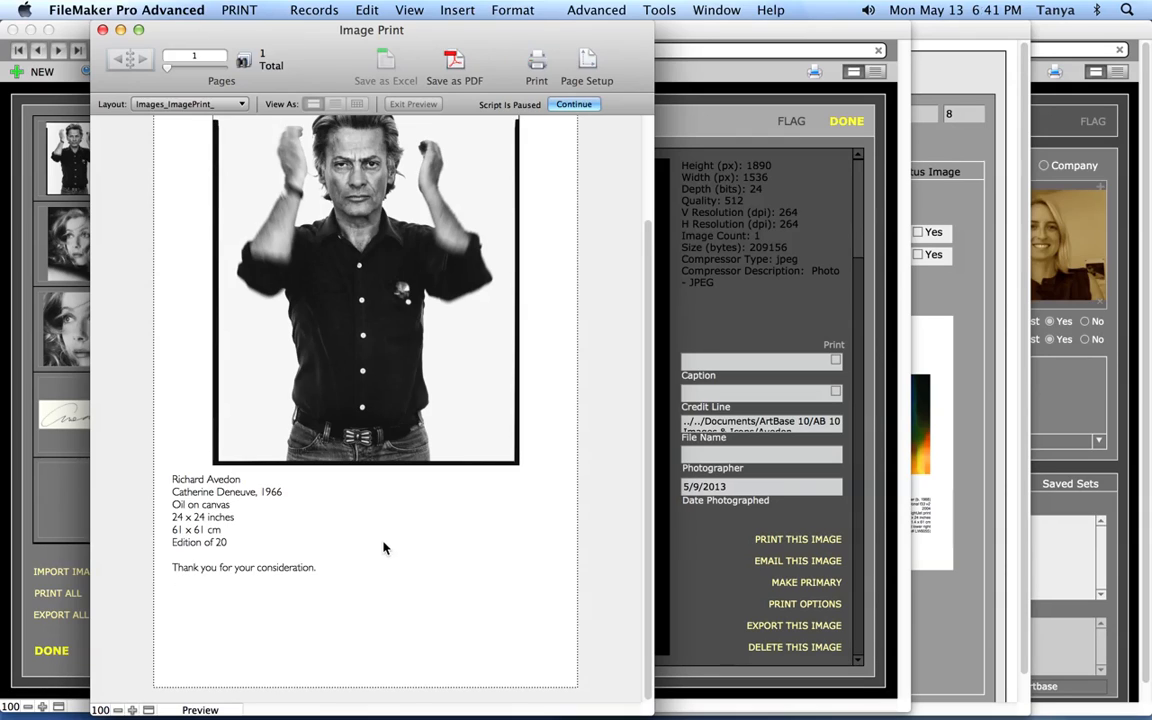
scroll(381, 548, "up", 3)
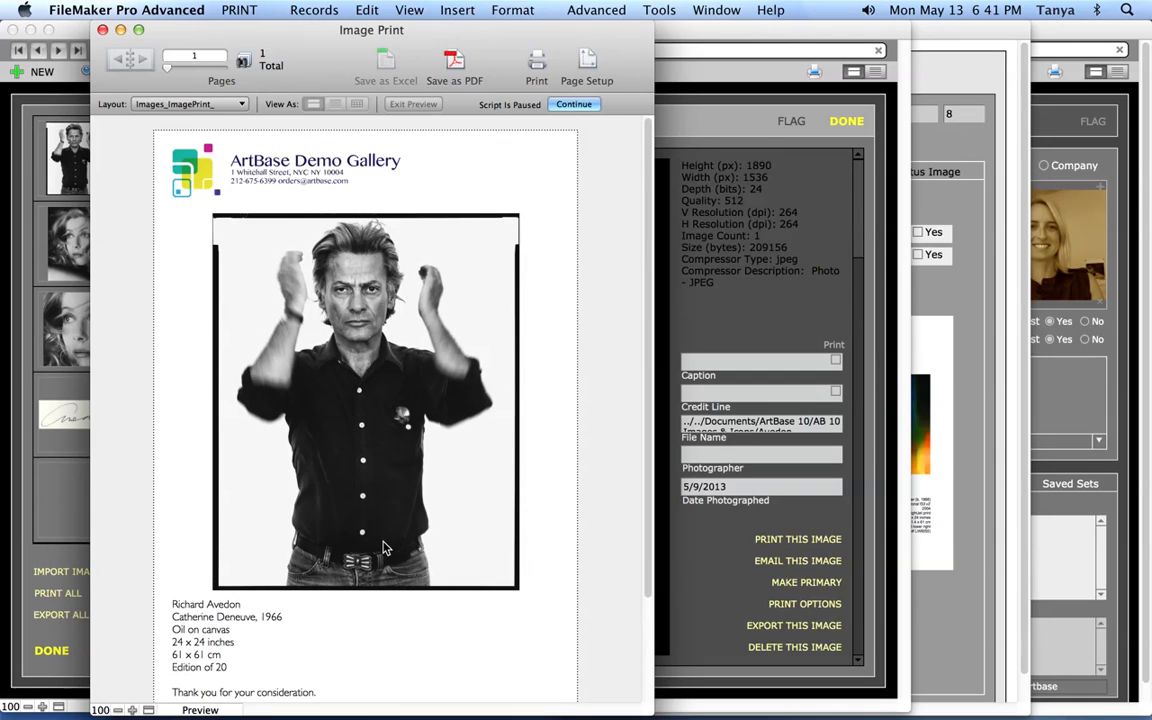
left_click(578, 105)
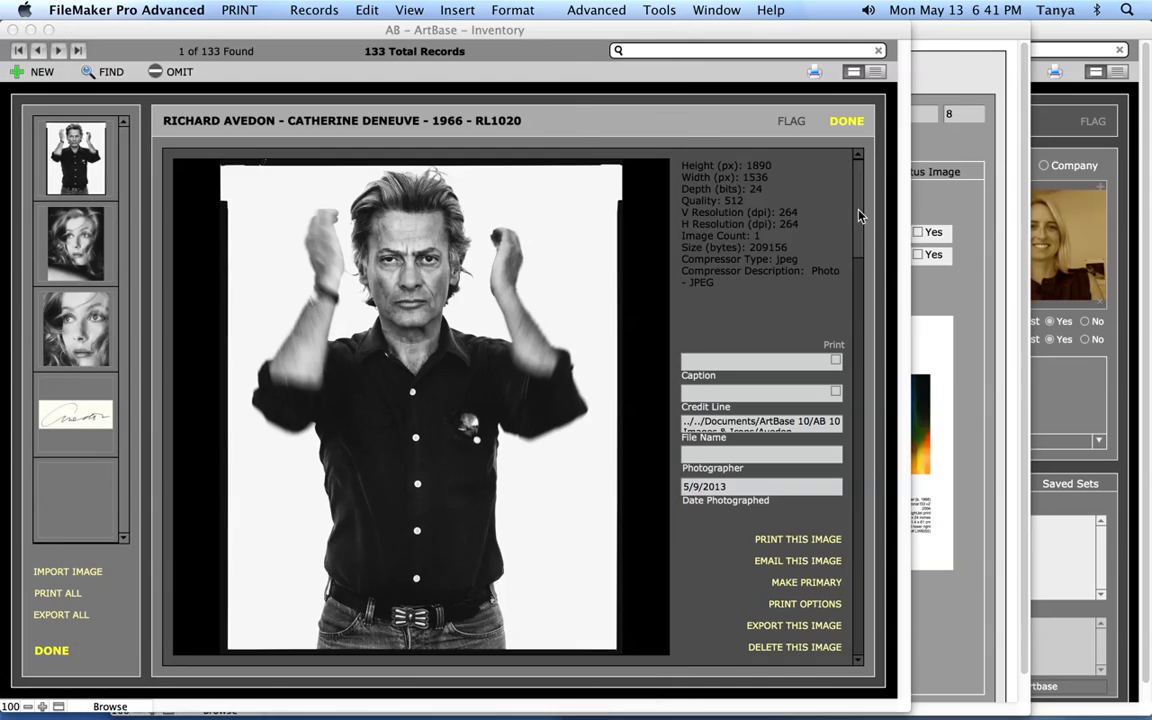
left_click(900, 262)
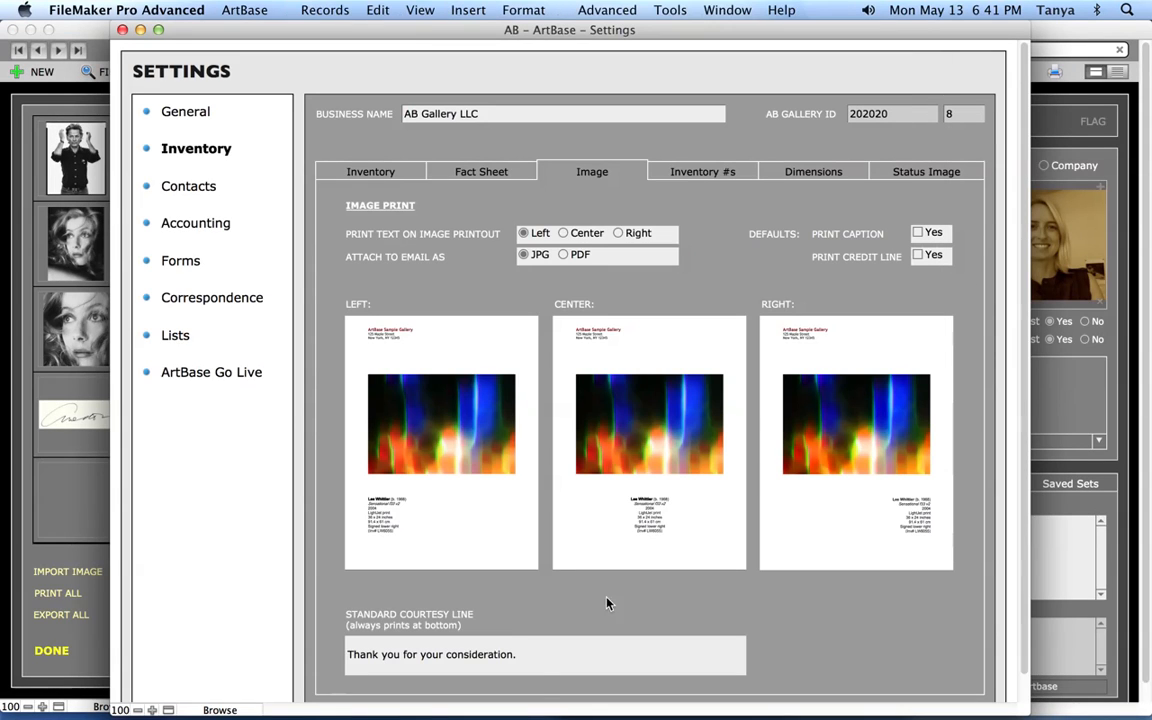
Step: Open the inventory number settings and examine the artist initials choices, first separator and first date or serial choices
left_click(715, 172)
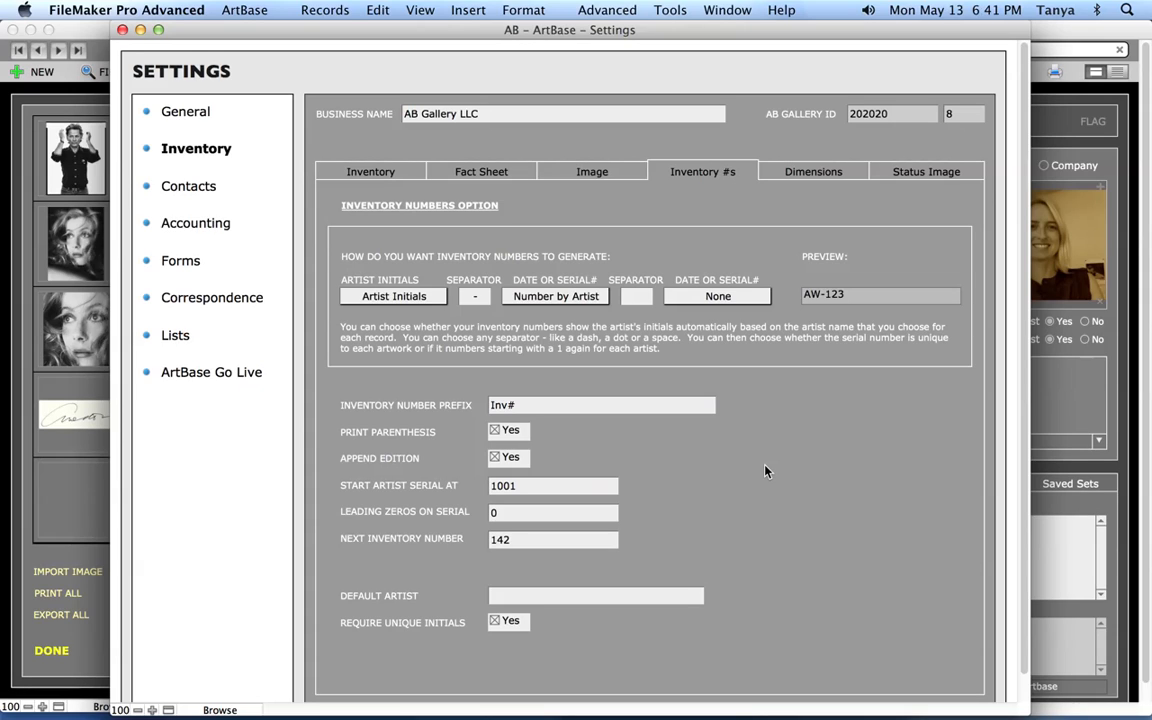
left_click(415, 304)
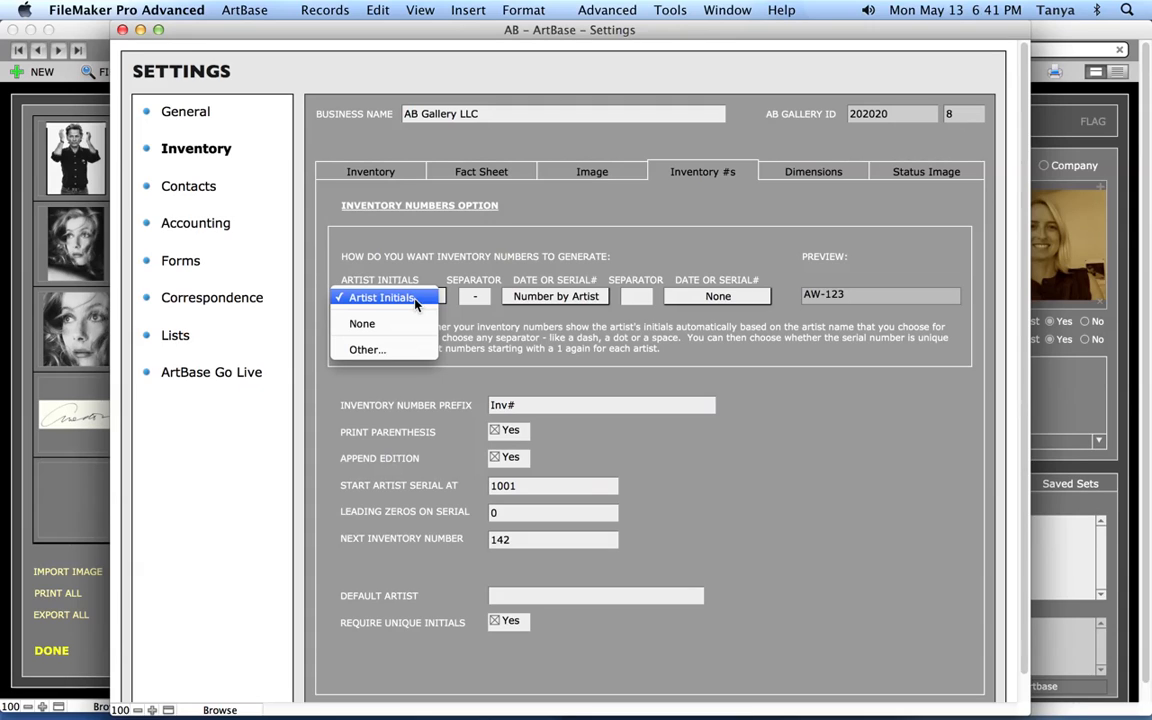
left_click(427, 300)
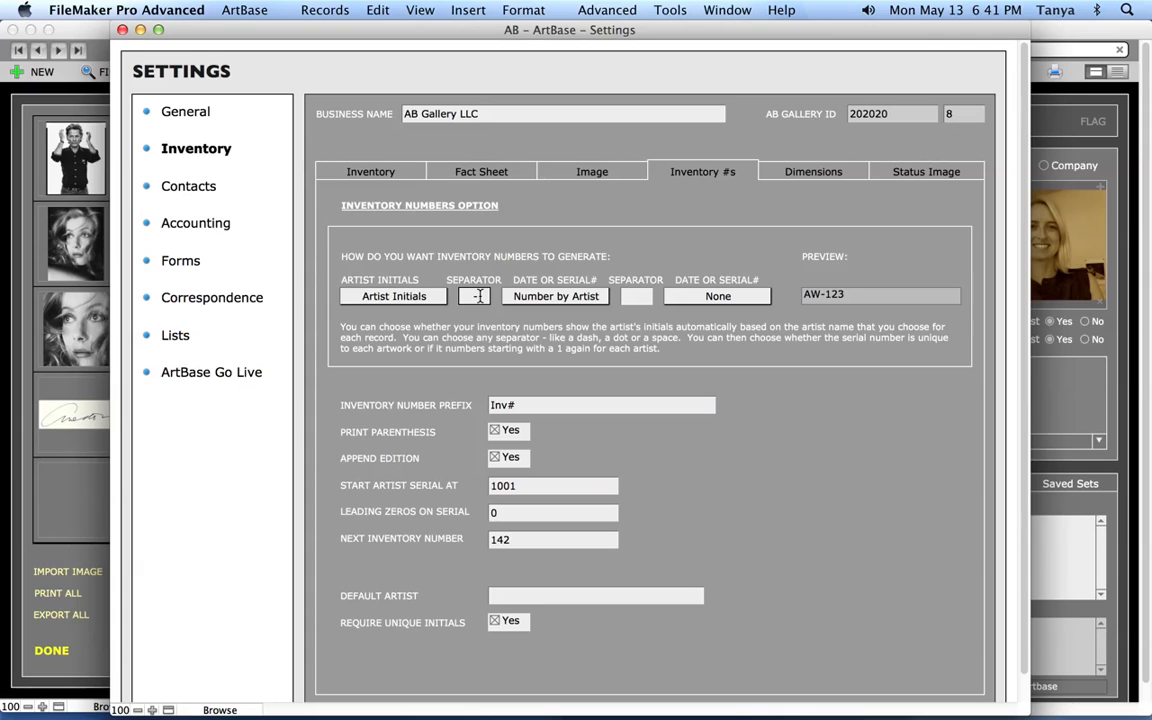
left_click(540, 297)
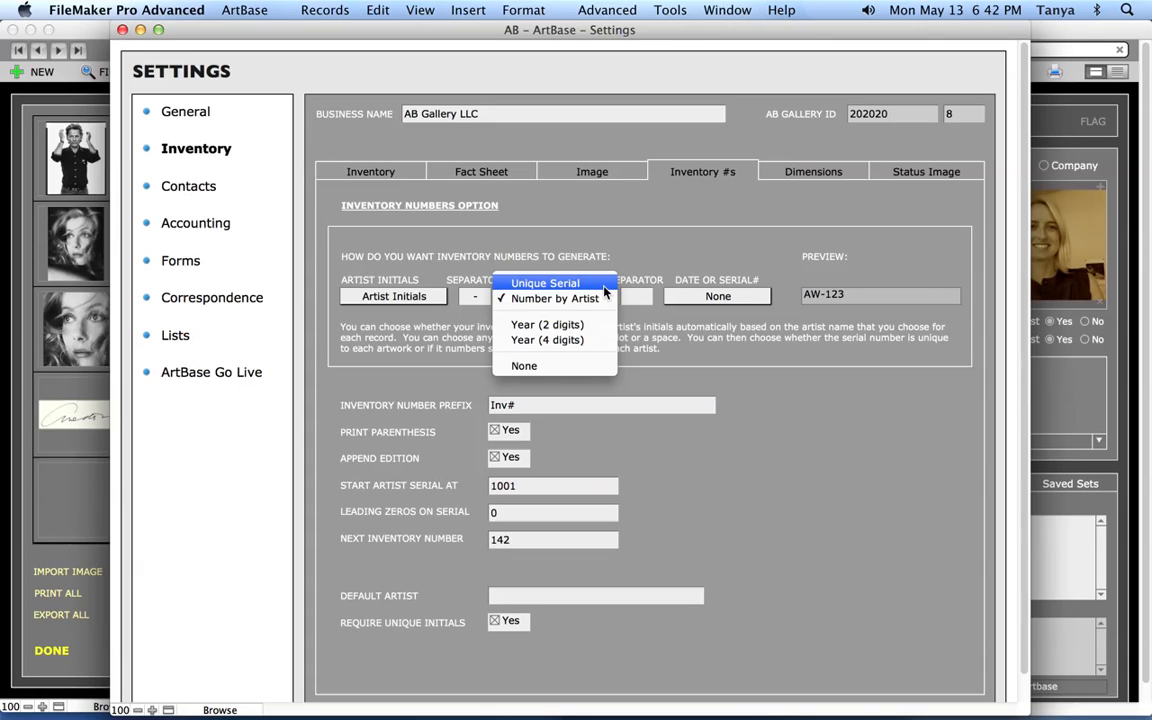
left_click(697, 349)
Step: Examine the second separator and the second date or serial choices for generated inventory numbers
left_click(637, 296)
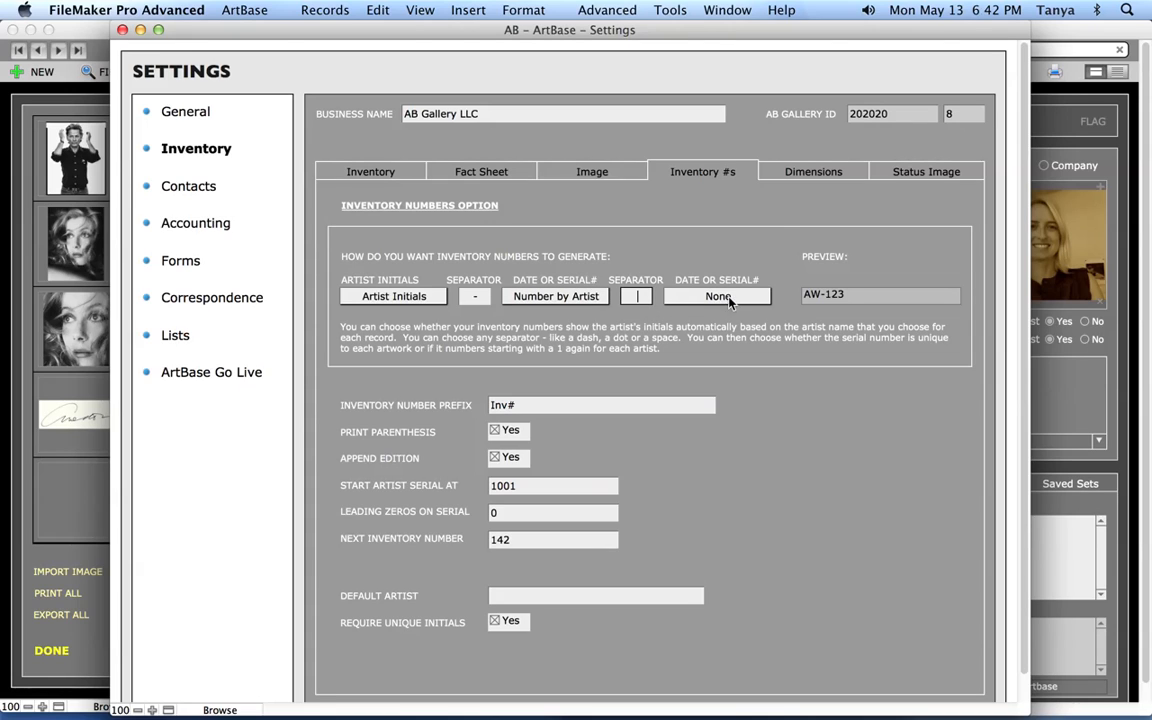
left_click(729, 298)
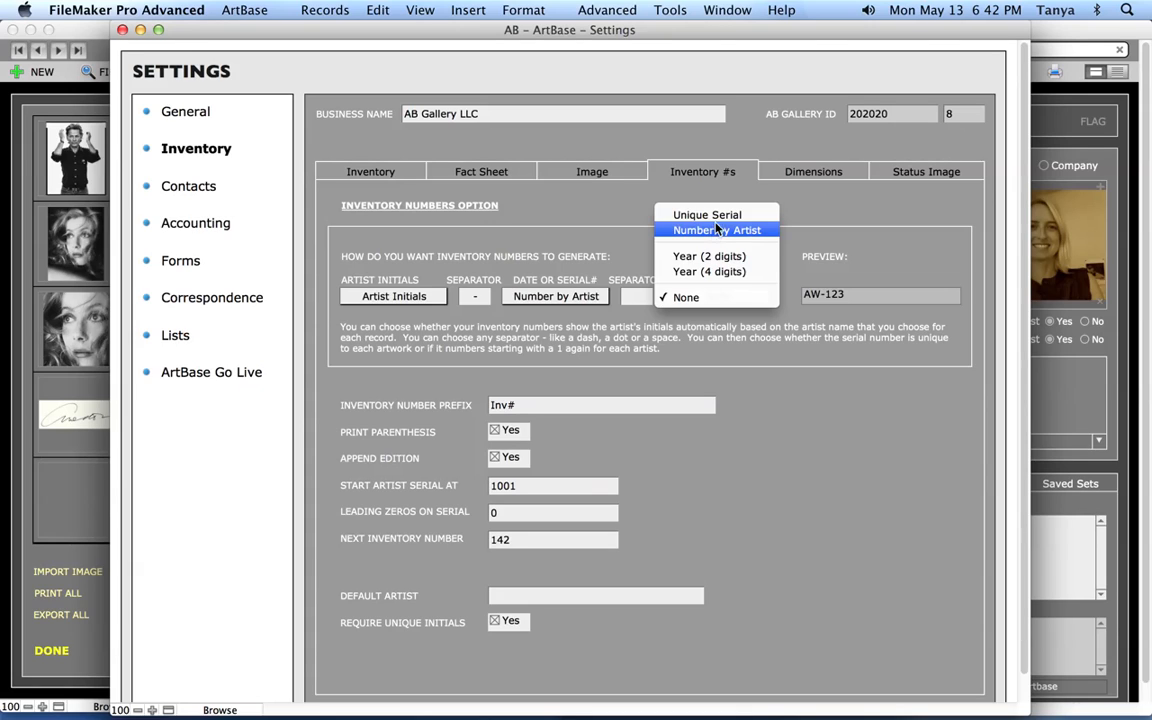
left_click(780, 410)
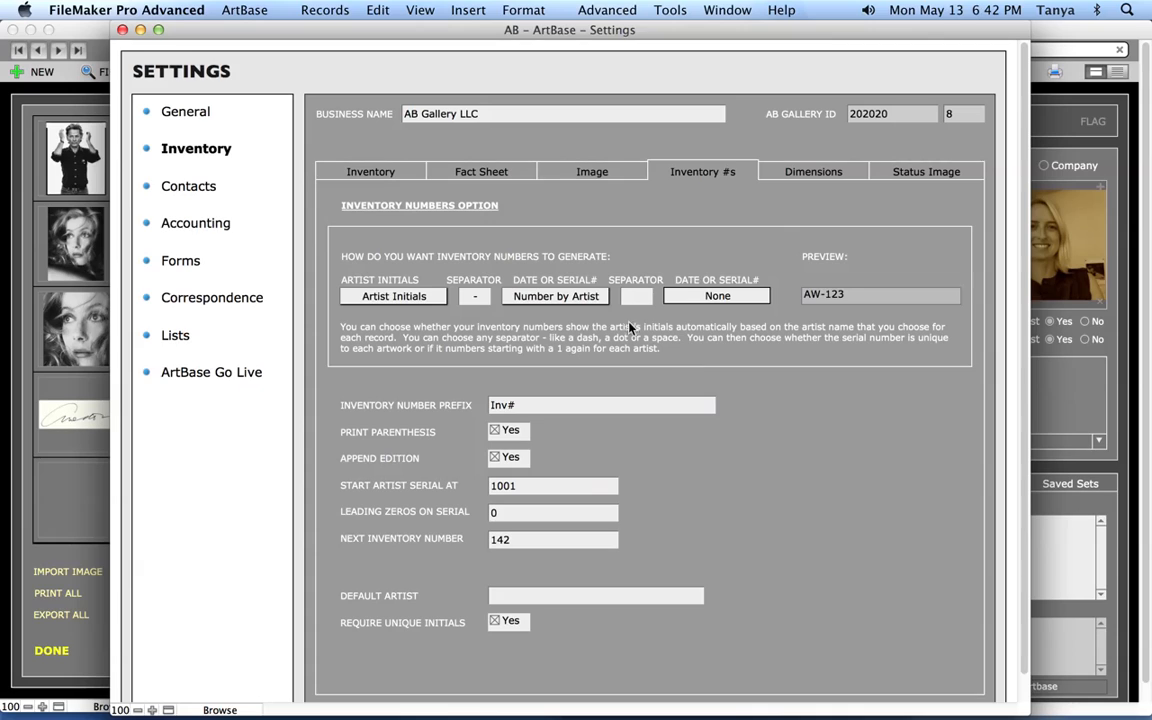
left_click(688, 297)
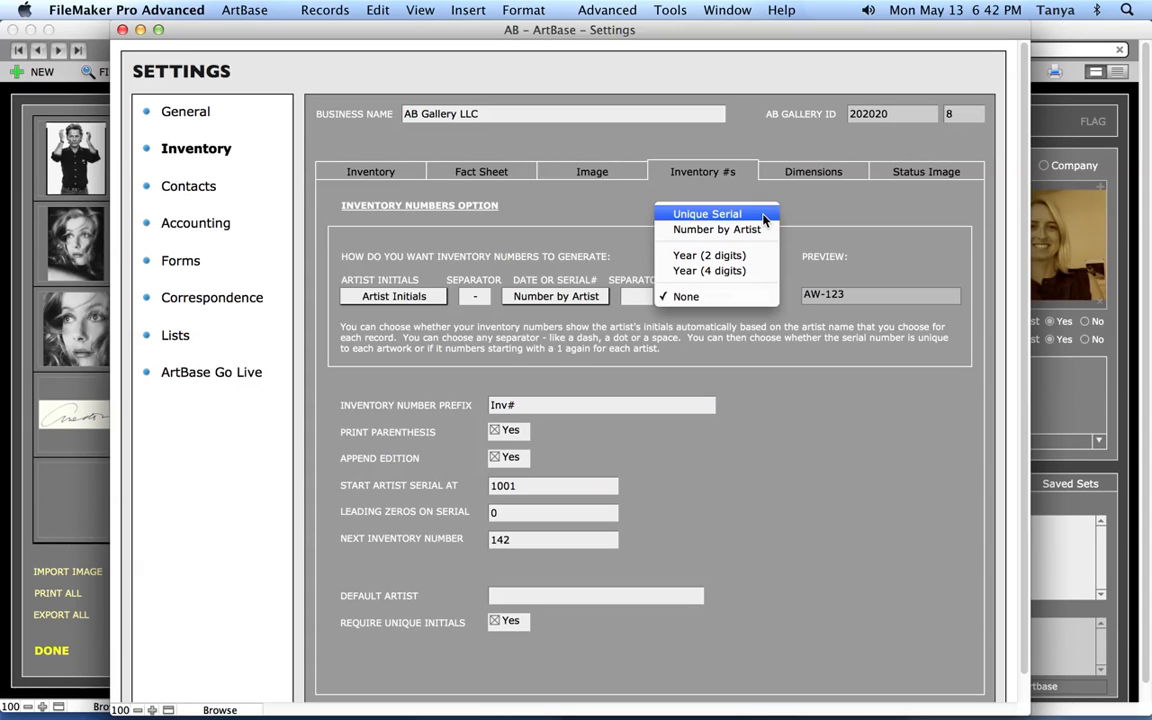
left_click(820, 213)
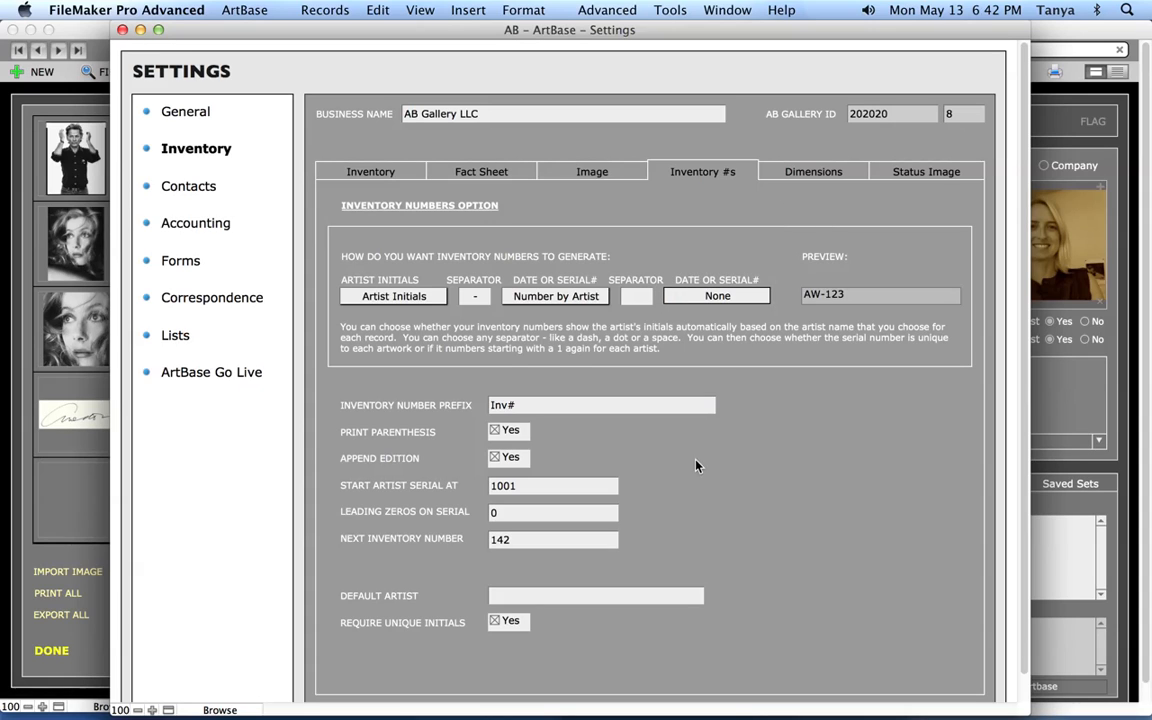
Step: View the inventory number prefix setting, then close the record's image viewer to check its main details and come back
left_click(524, 406)
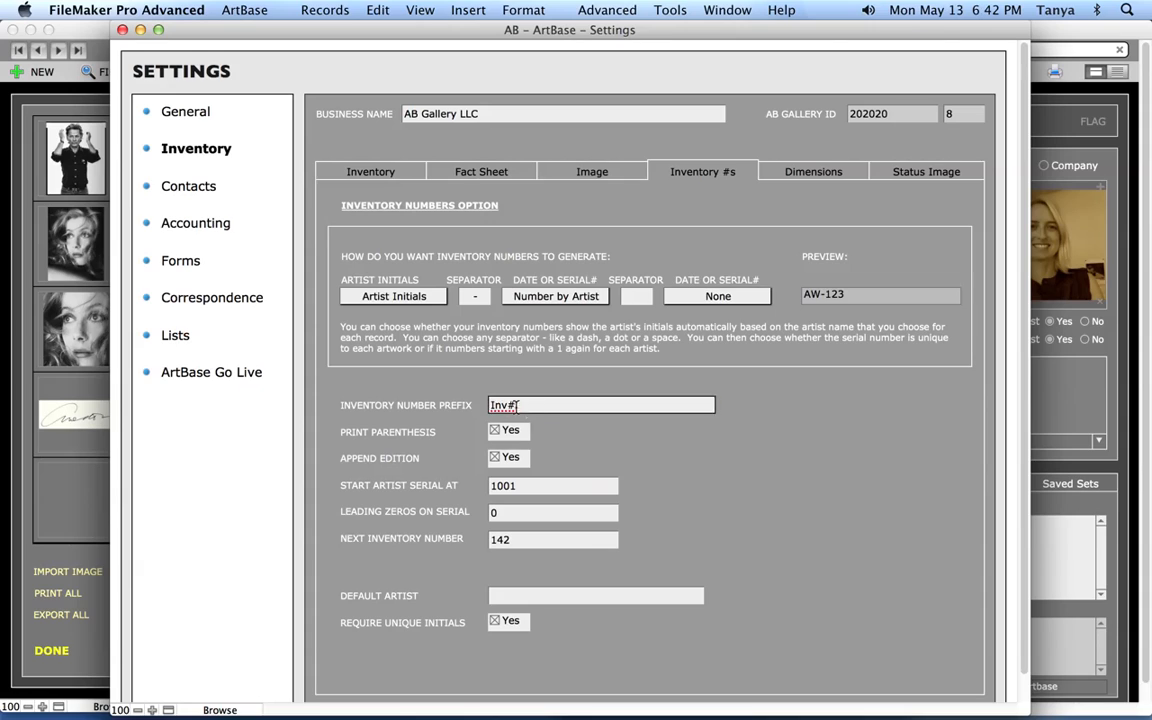
left_click(676, 458)
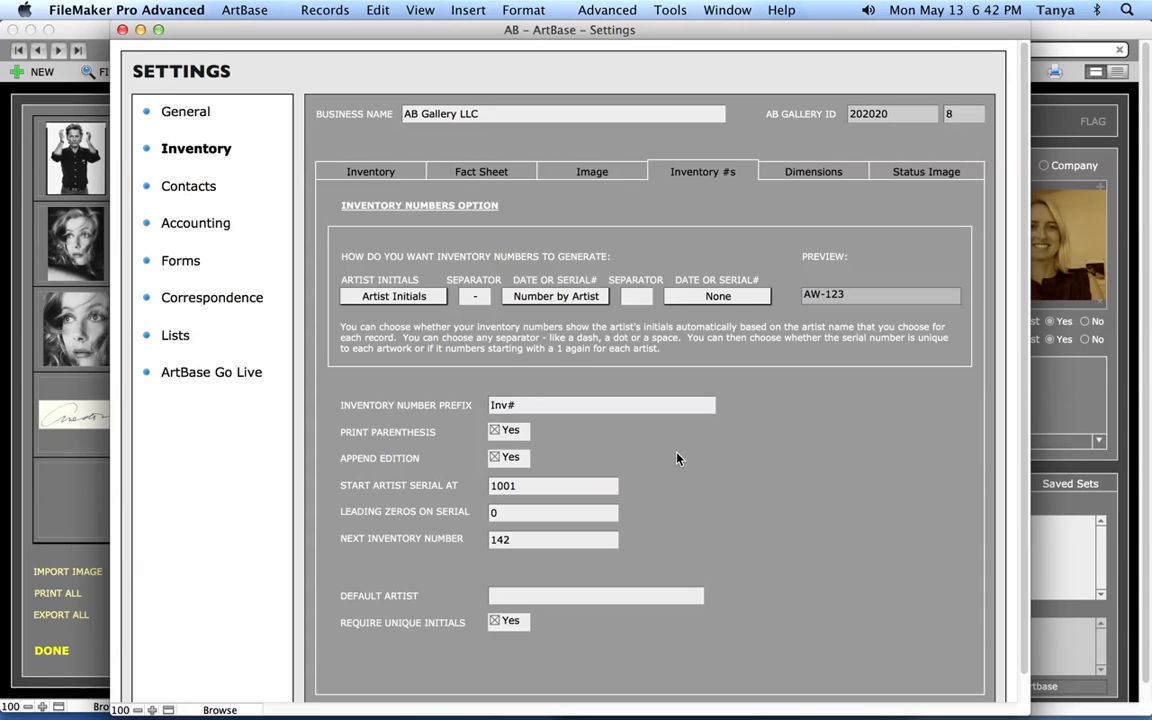
left_click(91, 550)
left_click(841, 124)
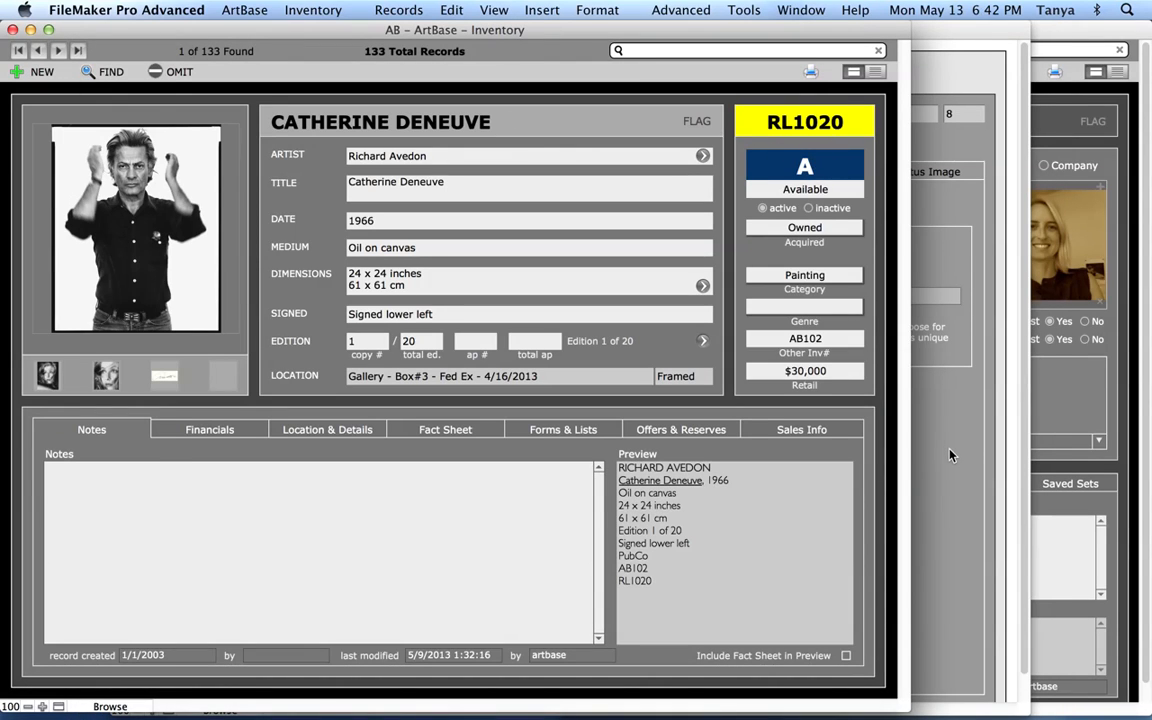
left_click(954, 402)
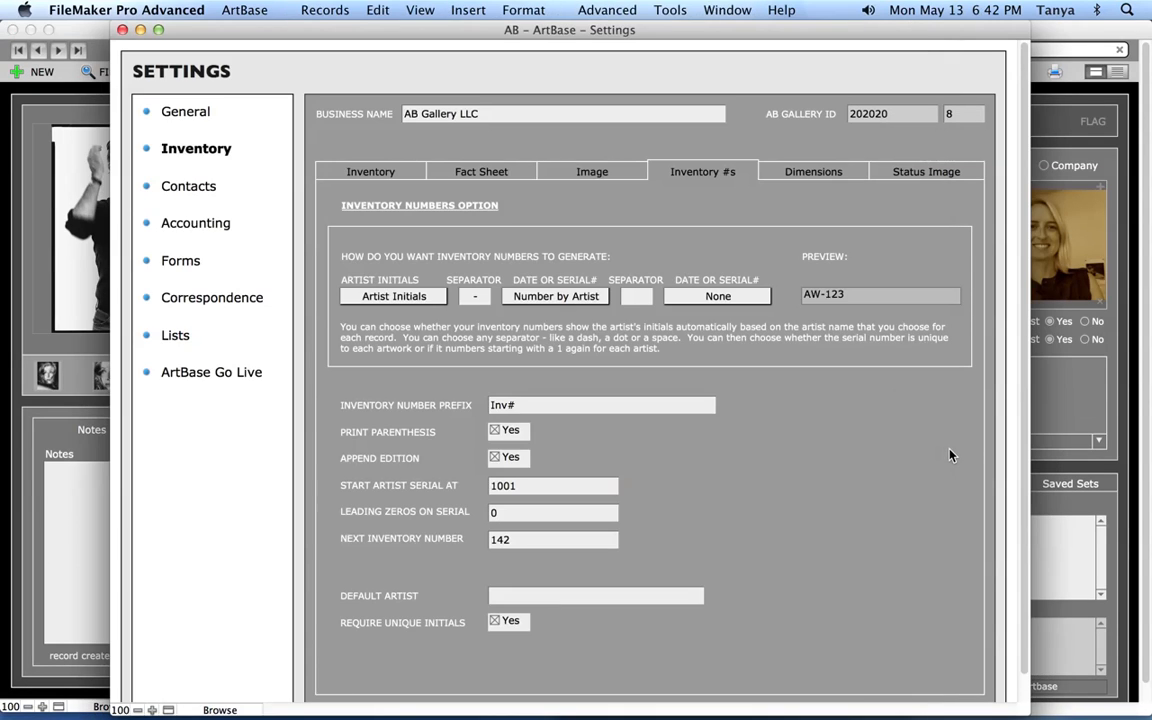
Step: Compare the artist initials and append edition settings with the inventory number on the artwork record
left_click(394, 296)
left_click(424, 298)
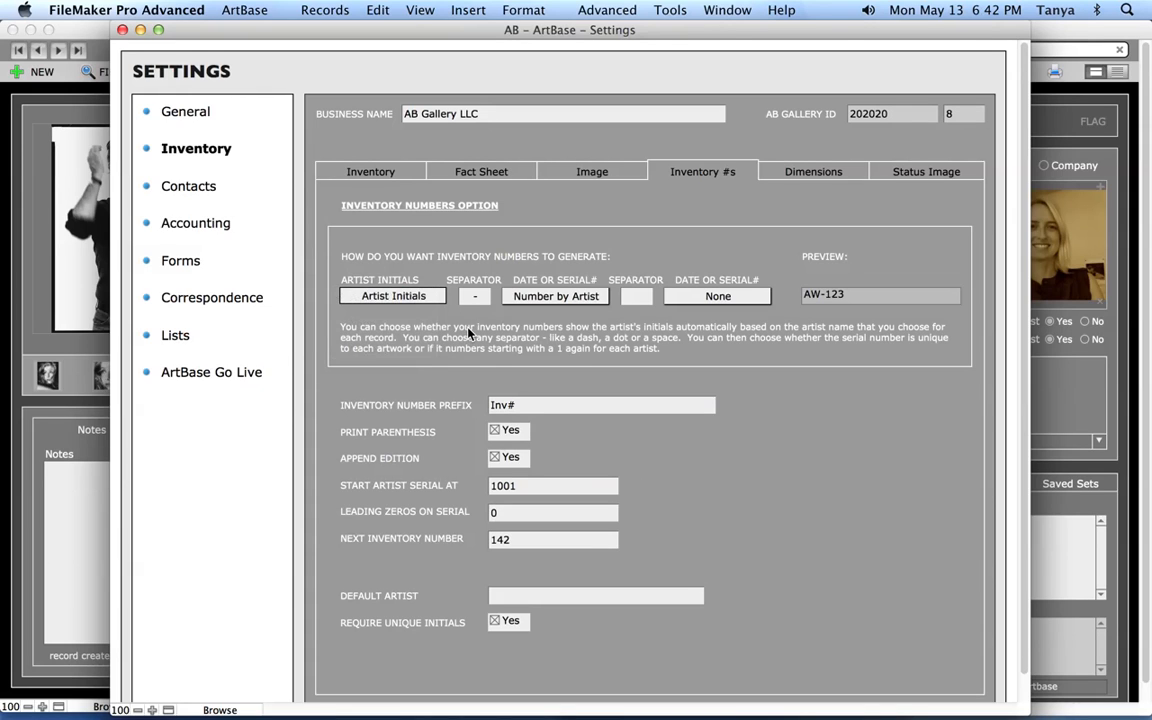
left_click(50, 320)
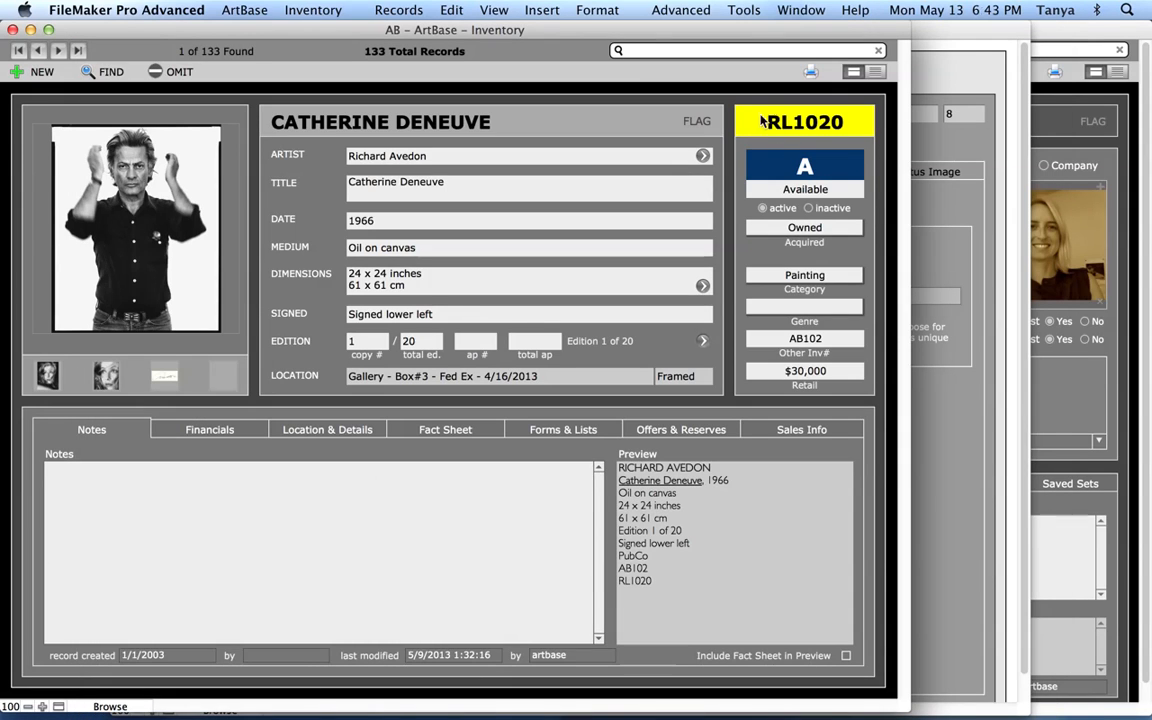
left_click(964, 474)
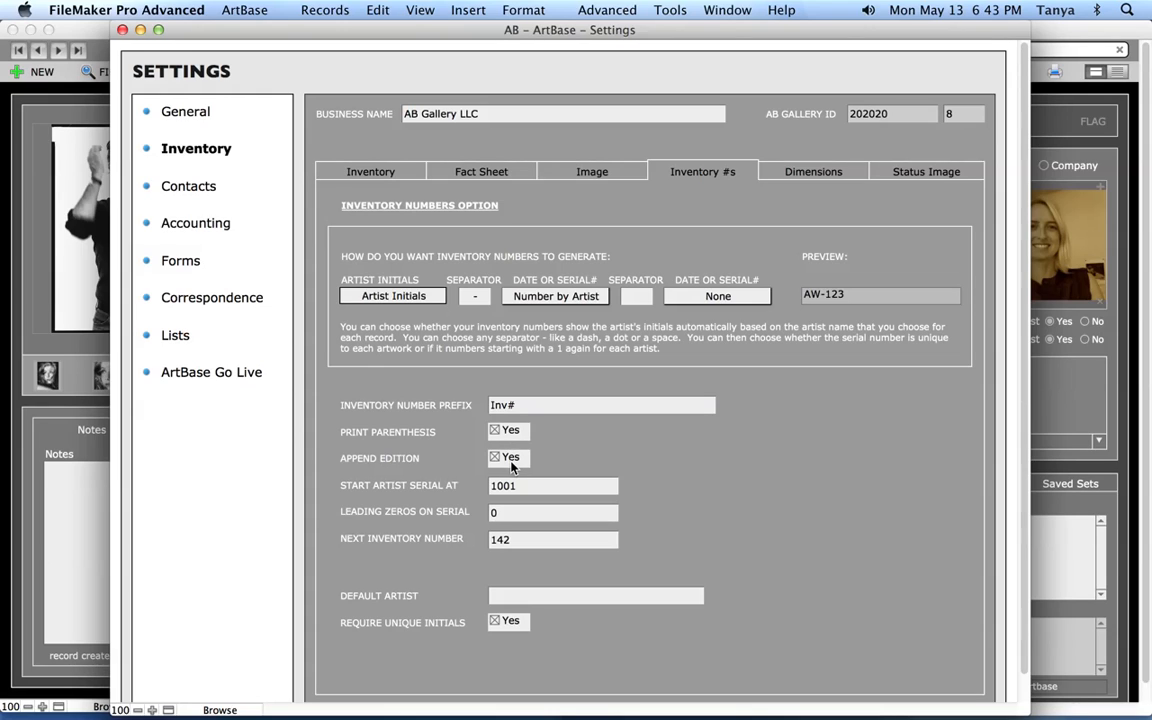
left_click(94, 379)
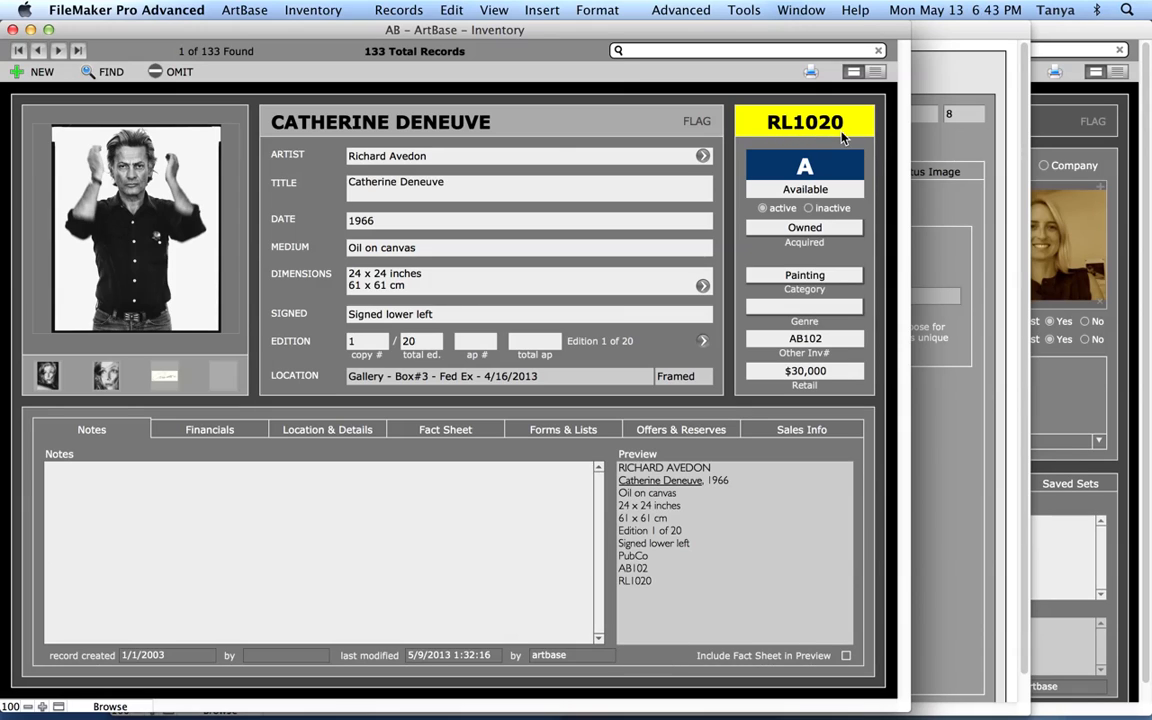
left_click(972, 288)
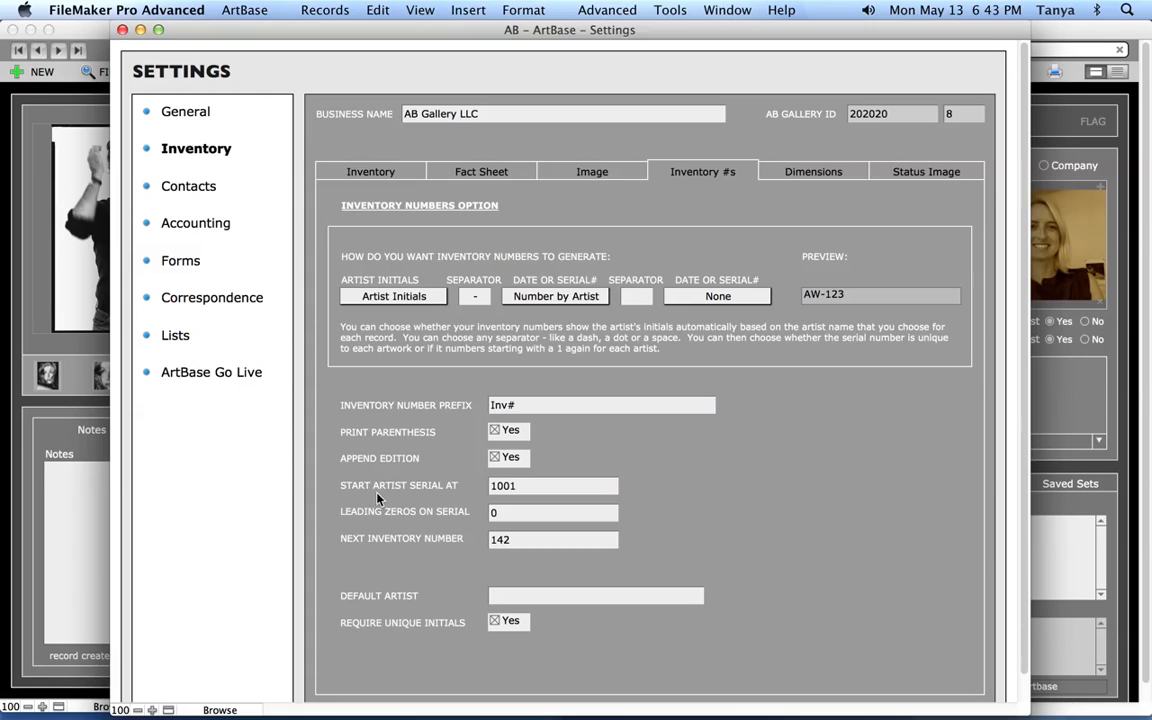
Step: Examine the starting artist serial, leading zeros and next inventory number settings along with the first date or serial choices
left_click(531, 489)
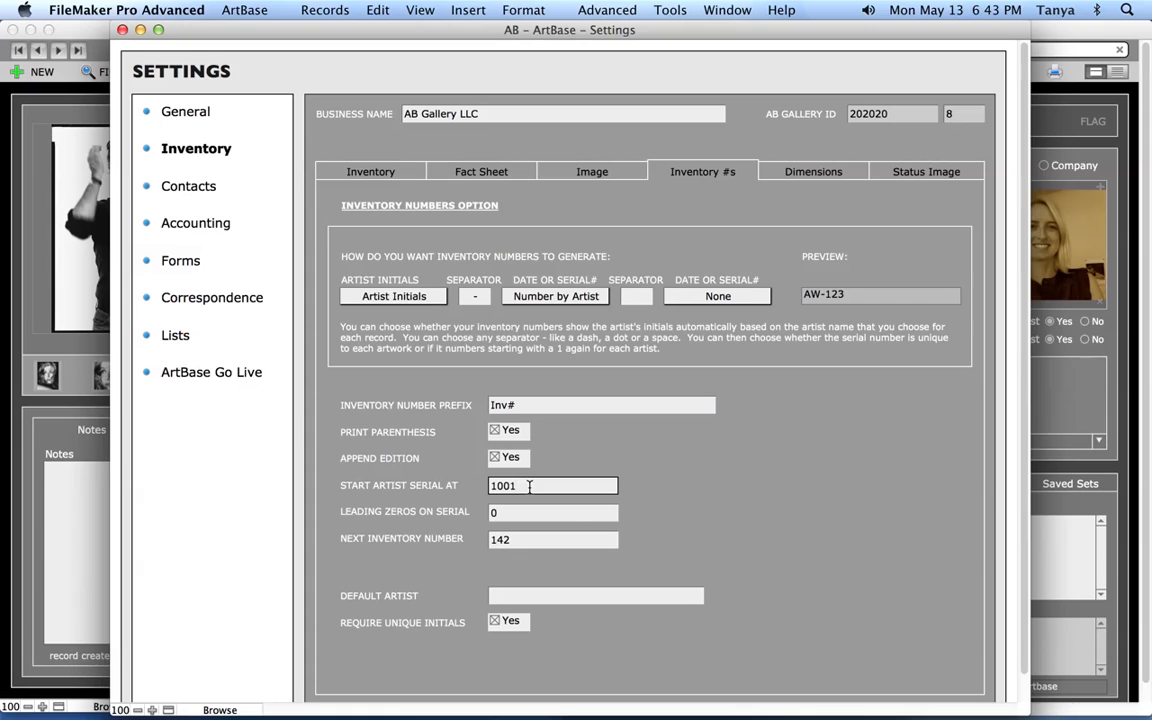
left_click(573, 513)
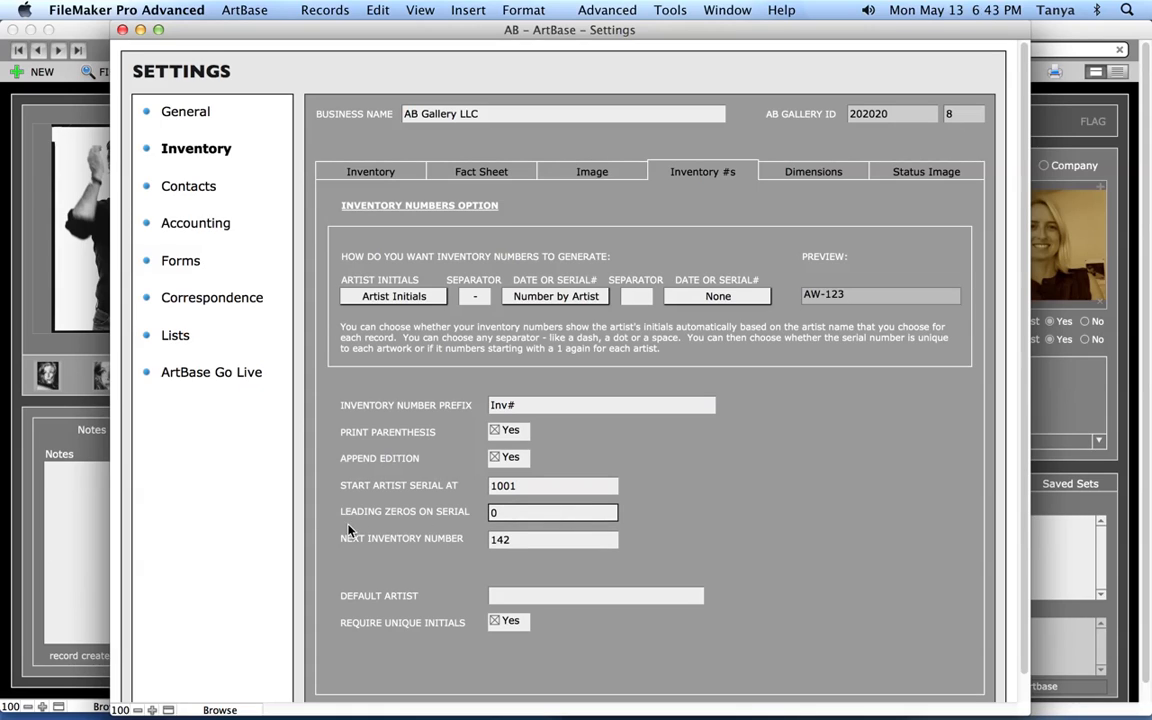
left_click(495, 539)
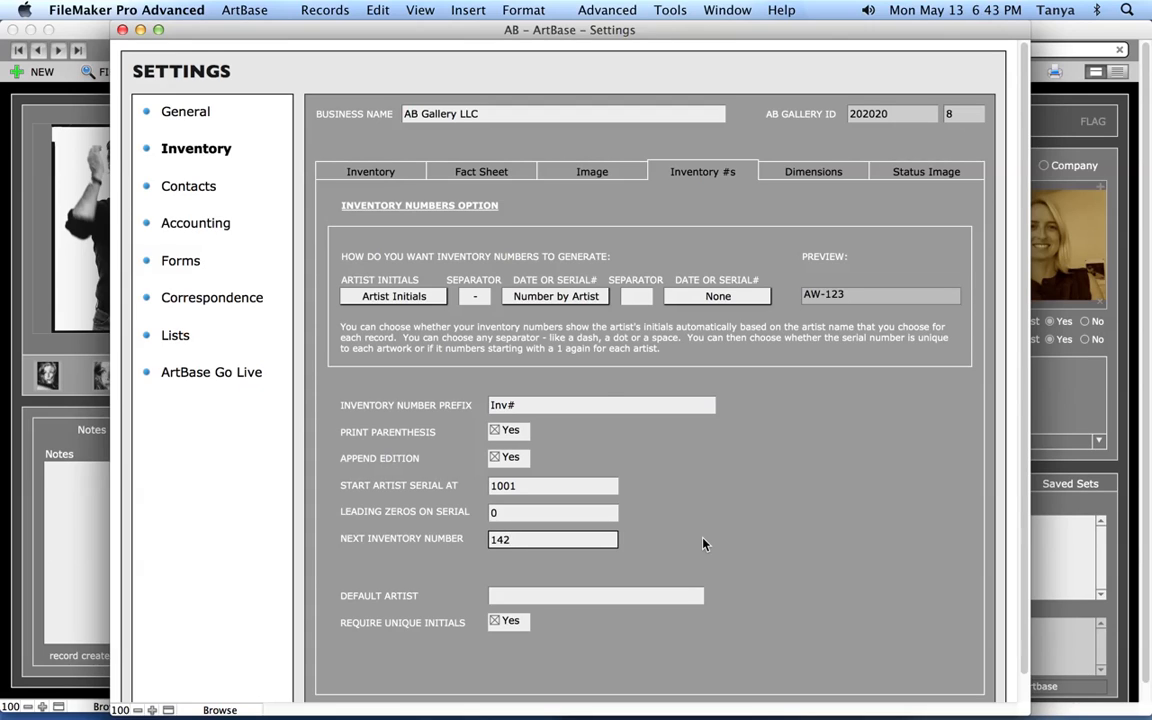
left_click(567, 297)
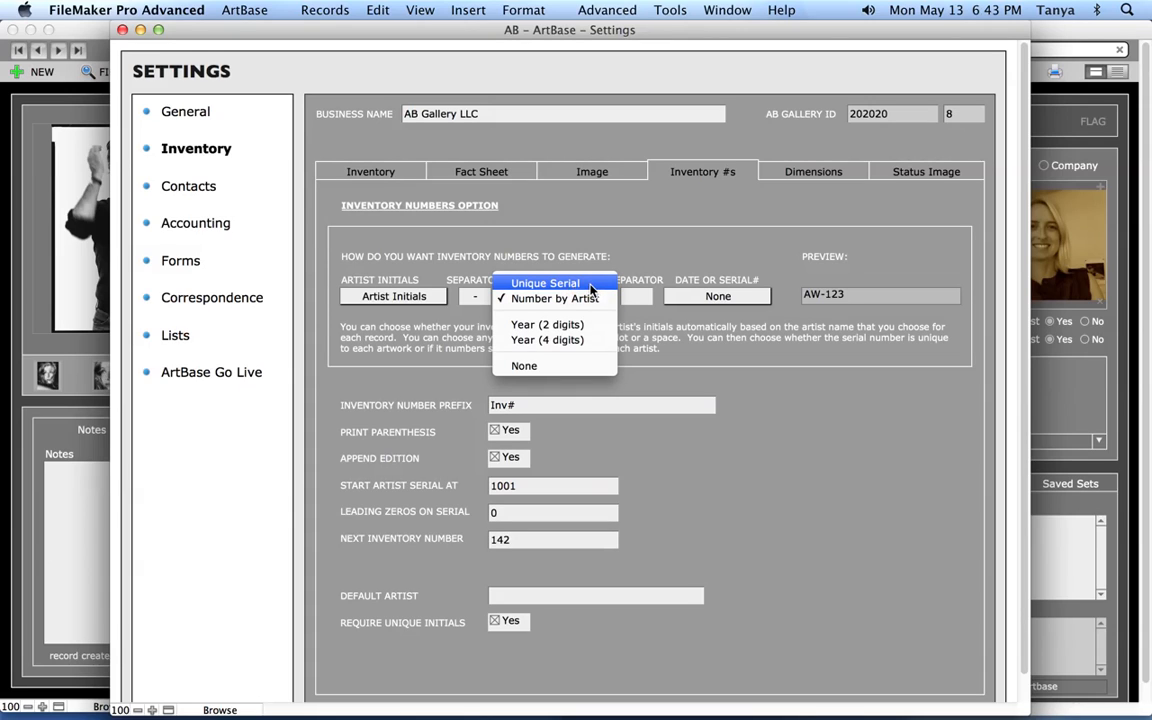
left_click(674, 433)
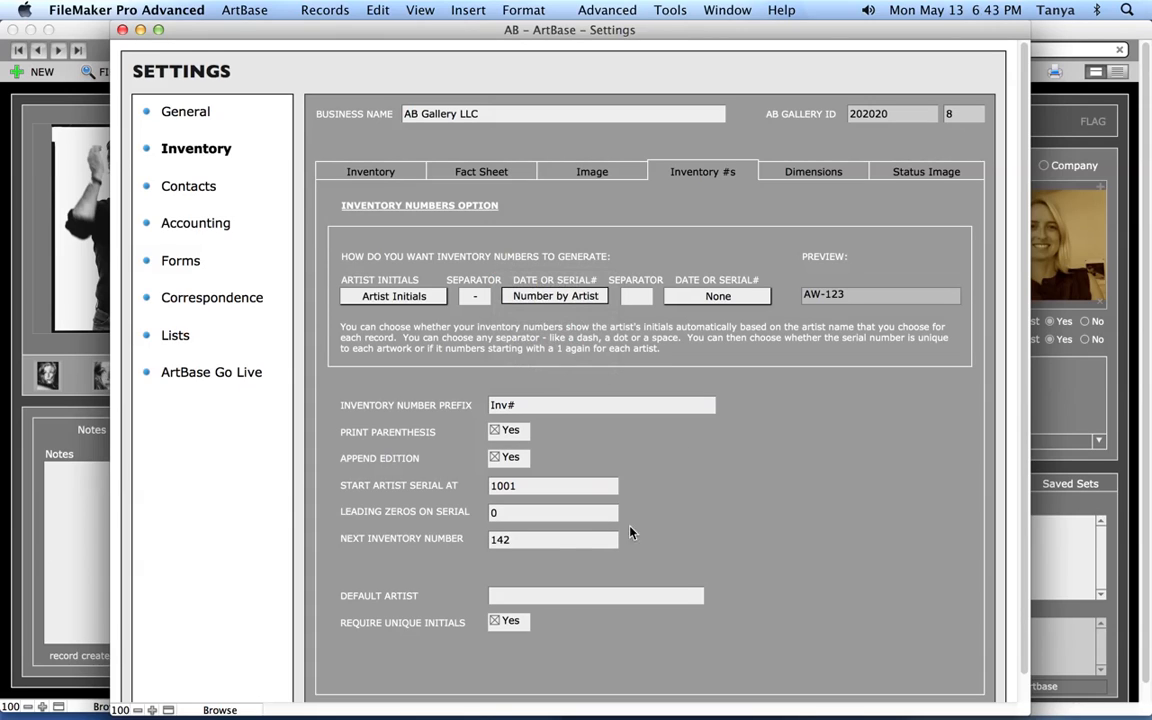
left_click(571, 545)
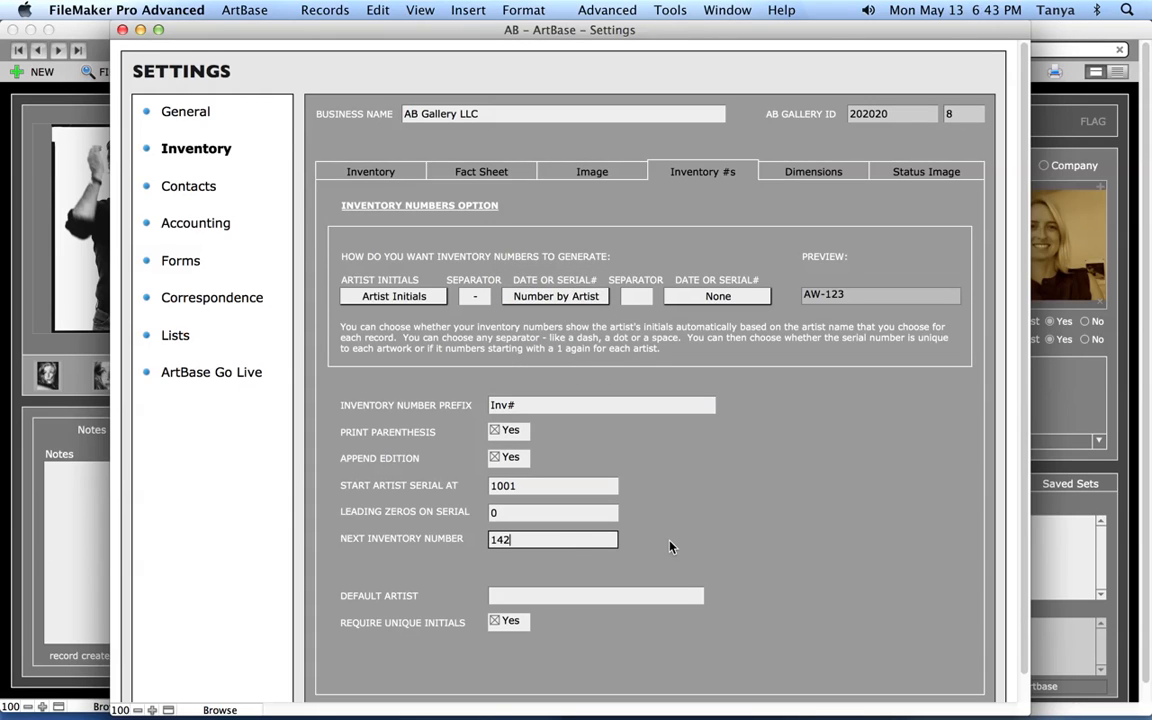
Step: View the default artist selection prompt without choosing one, and check the inventory record it would apply to
left_click(617, 595)
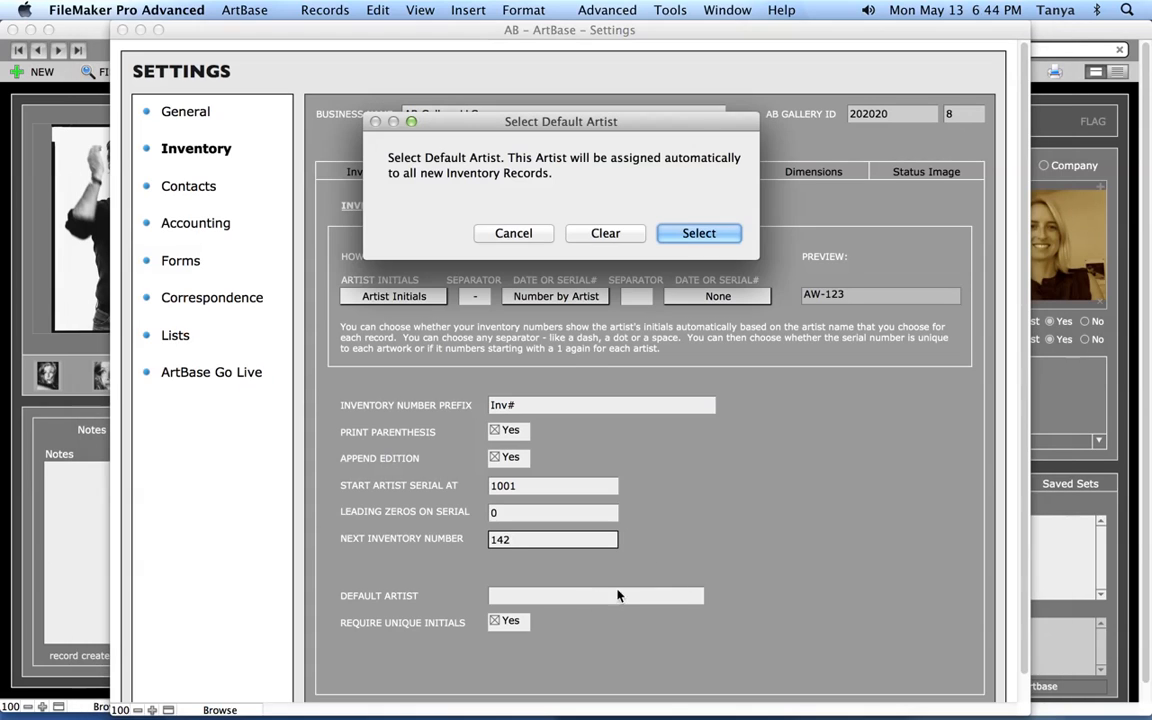
left_click(545, 238)
left_click(40, 260)
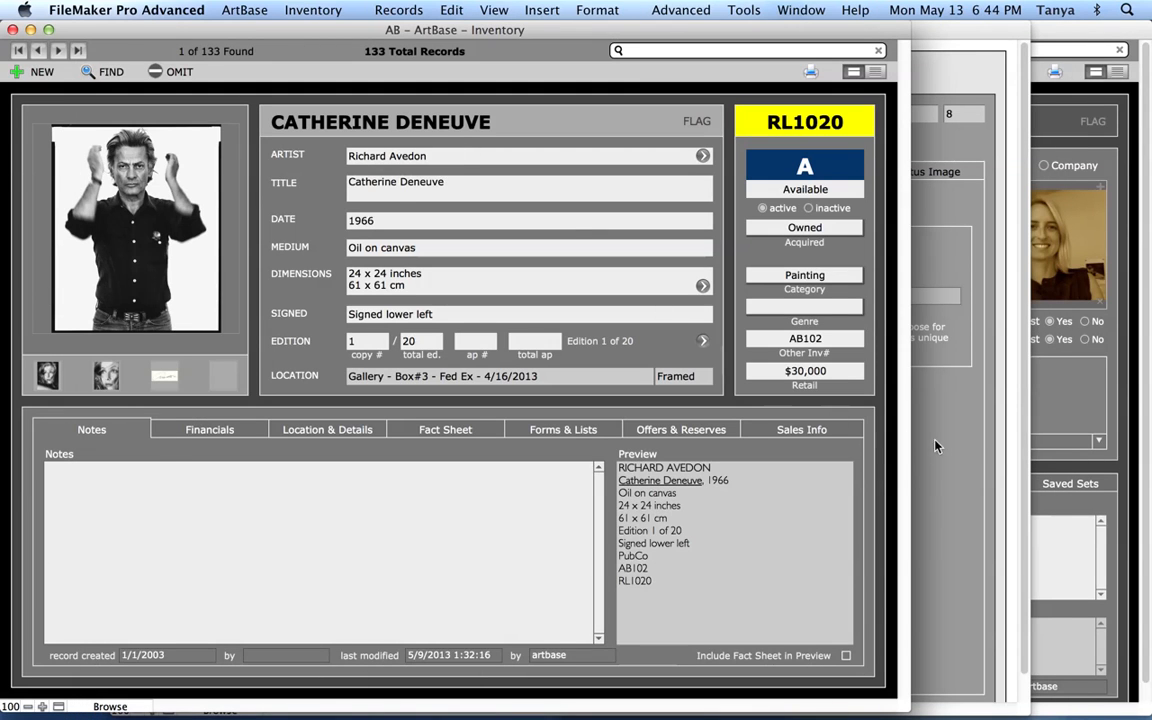
left_click(935, 372)
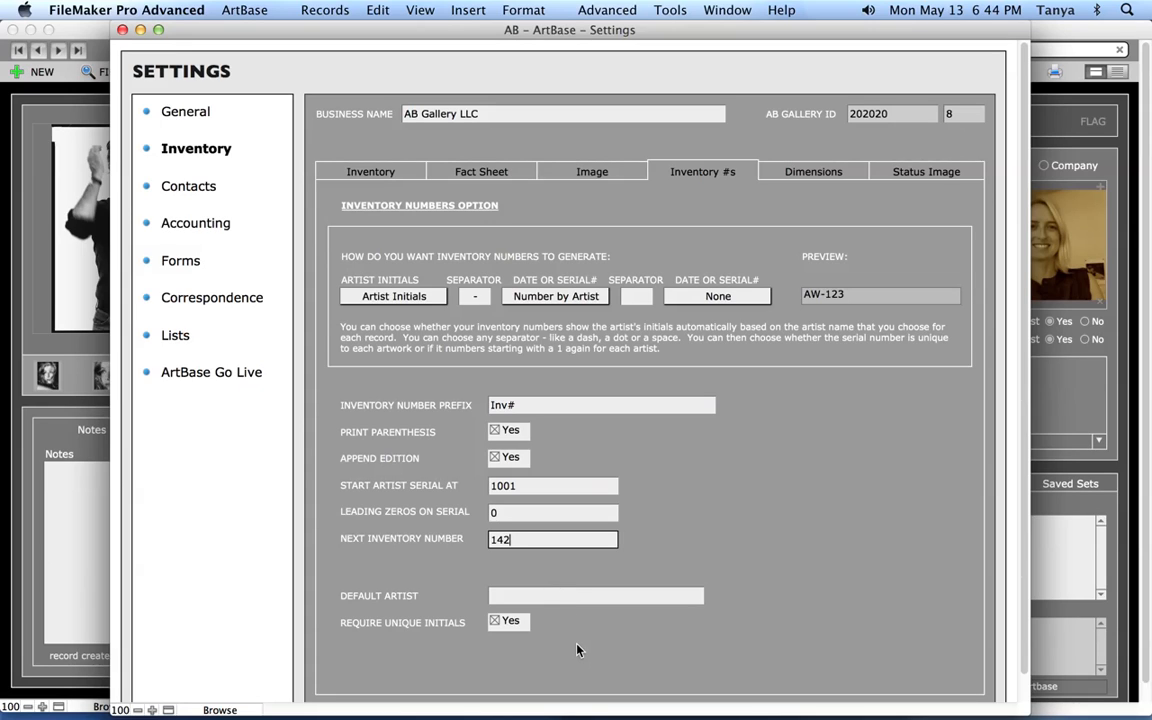
Step: Open the inventory dimensions options and view the available notations for inches without changing the selection
left_click(818, 171)
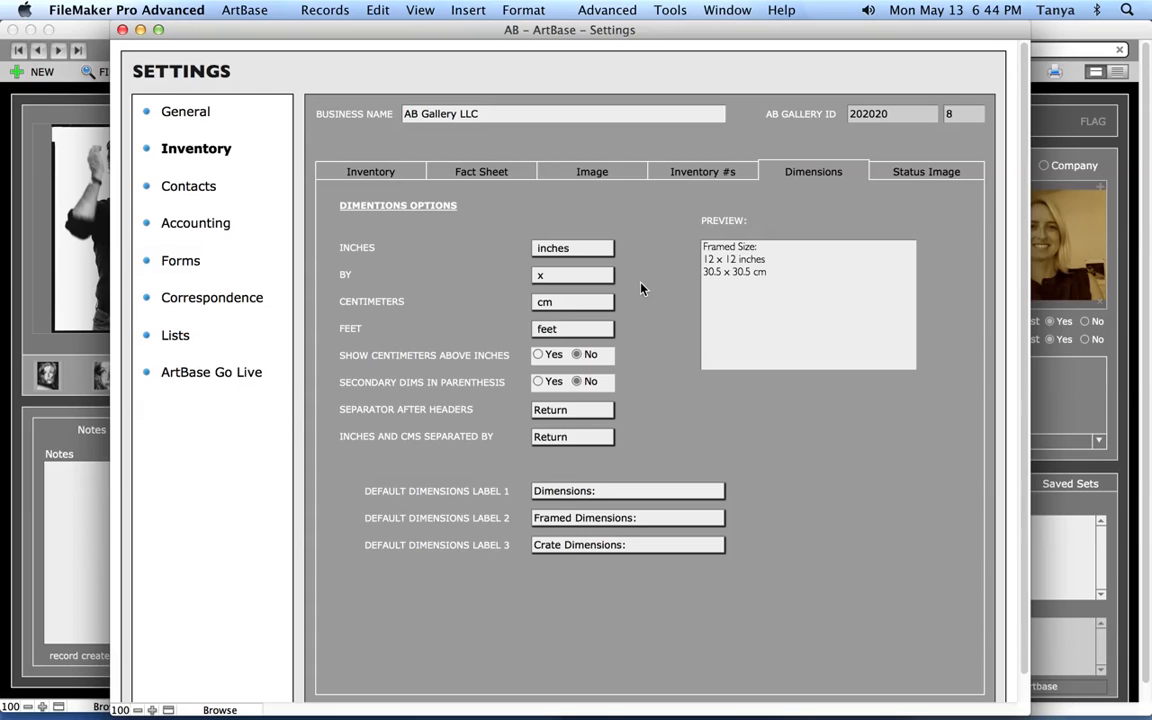
left_click(589, 251)
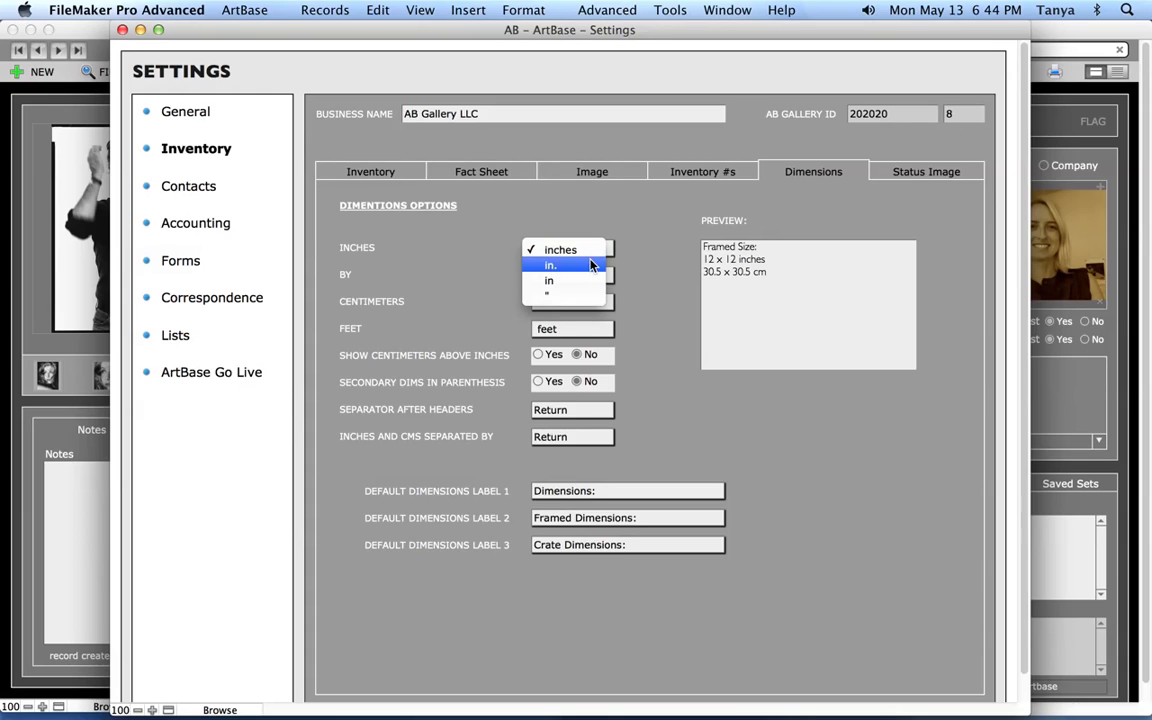
left_click(656, 300)
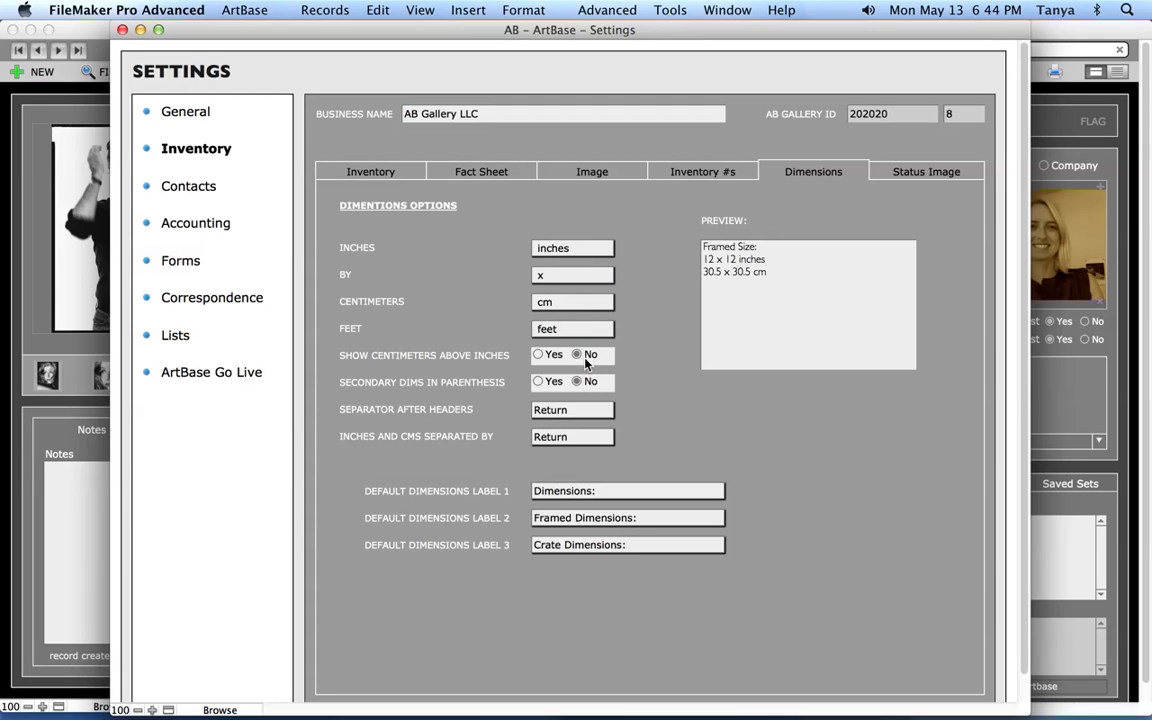
Step: Try showing centimeters above inches, set that option back to No, and turn on parentheses for secondary dimensions
left_click(538, 354)
left_click(578, 355)
left_click(538, 381)
Step: View the choices for the separator after headers and the first default dimensions label without changing them
left_click(588, 411)
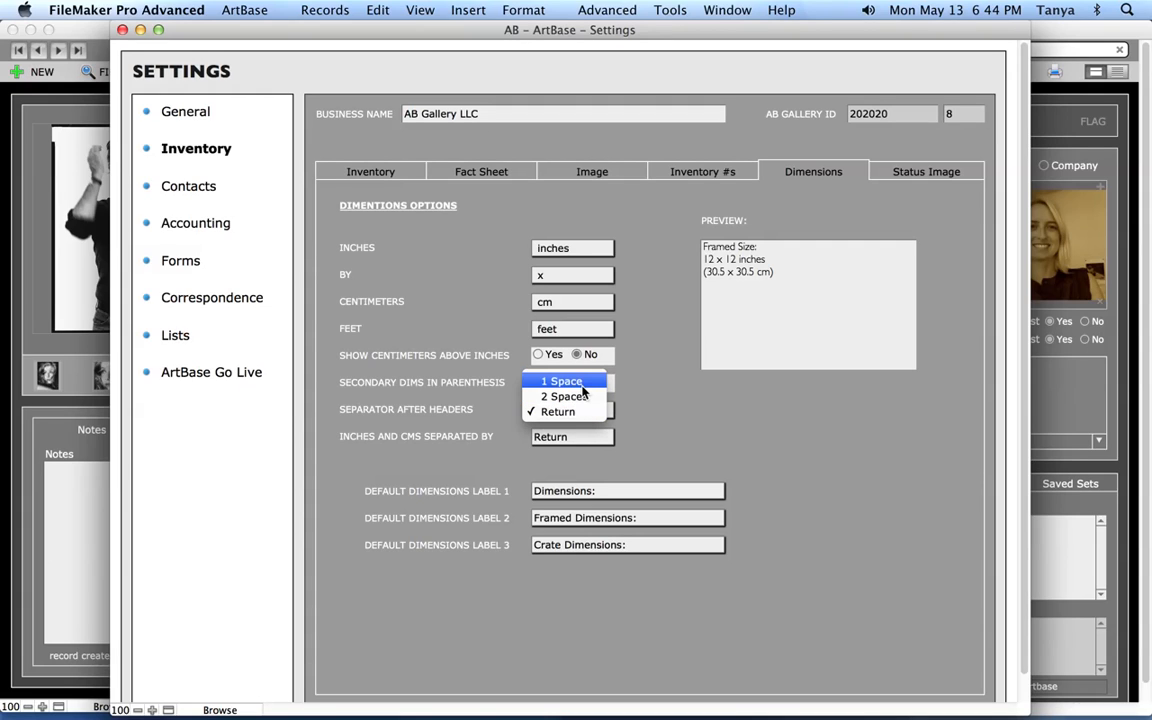
left_click(652, 408)
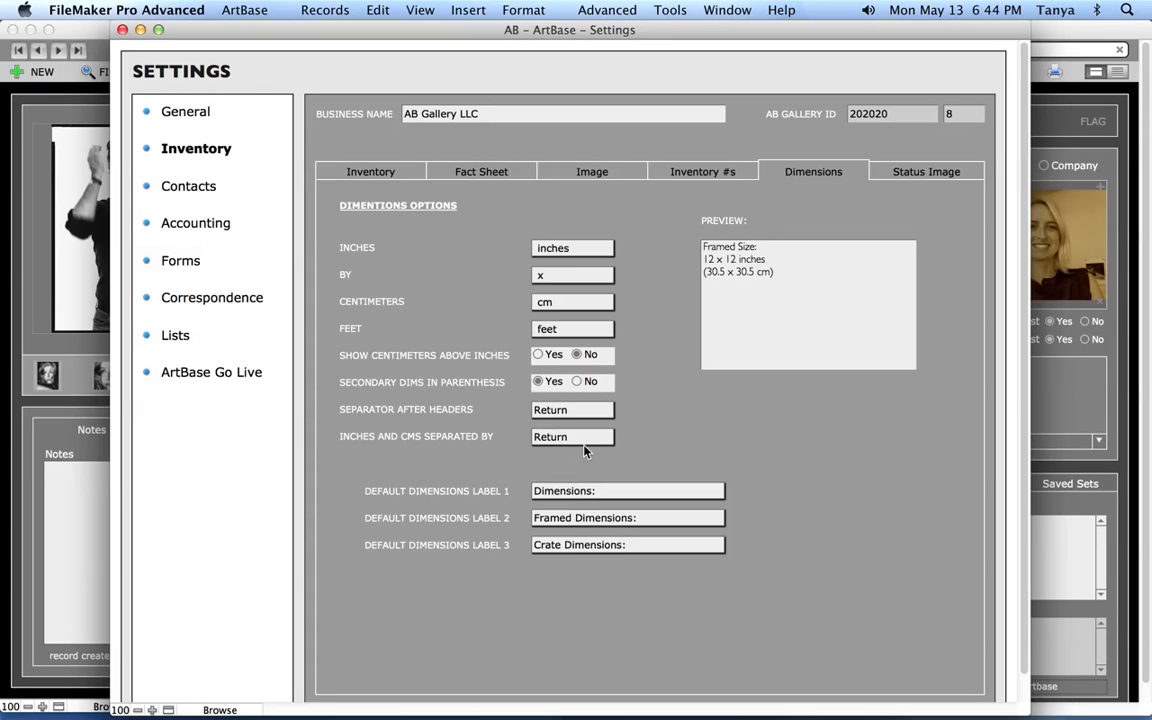
left_click(617, 499)
left_click(643, 451)
Step: View the label choices for the second dimension set in the artwork's advanced dimensions worksheet, then return to the dimensions settings
left_click(40, 412)
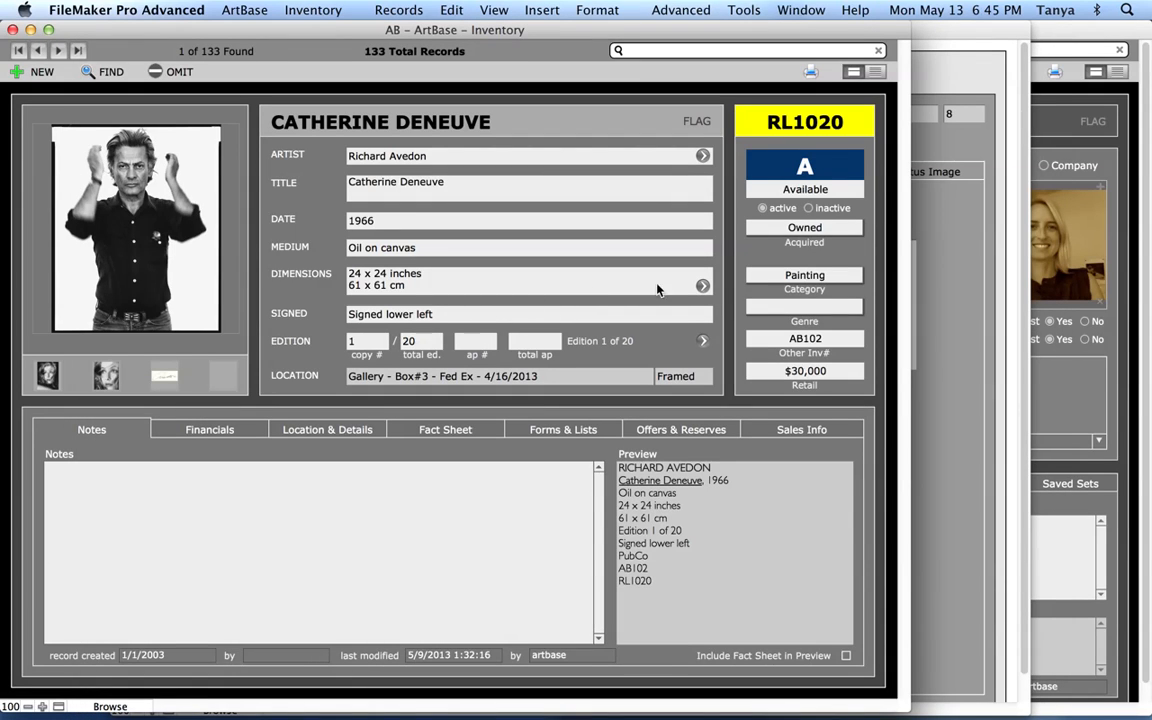
left_click(703, 286)
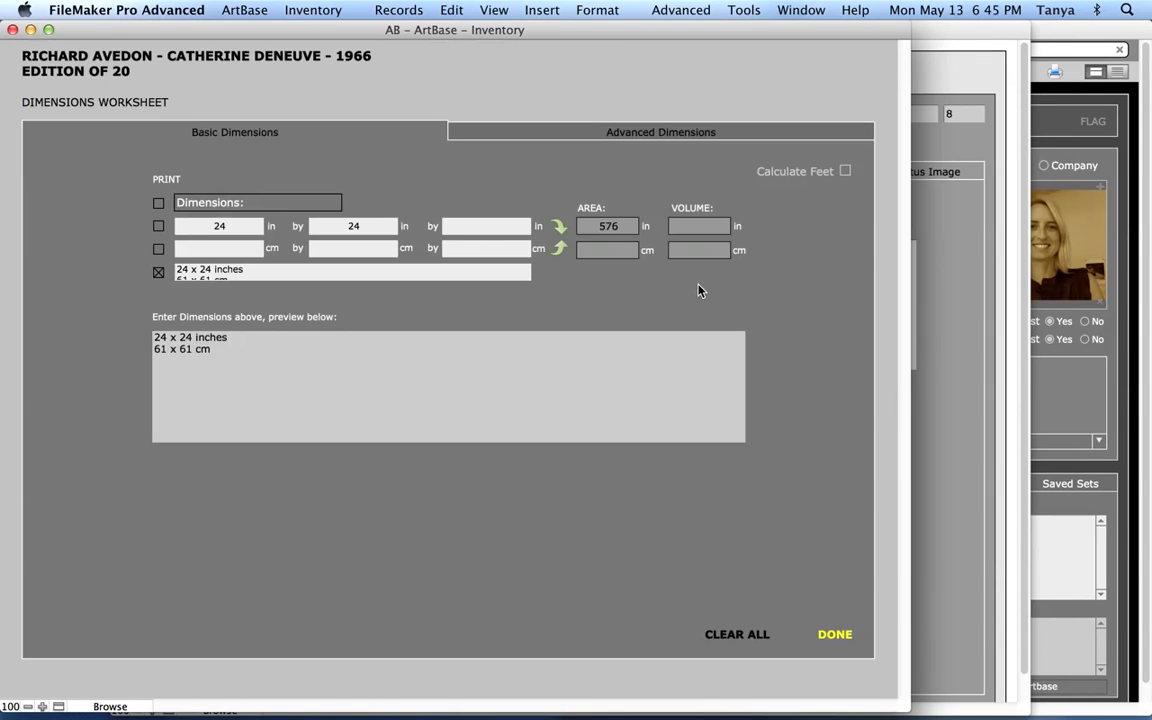
left_click(651, 134)
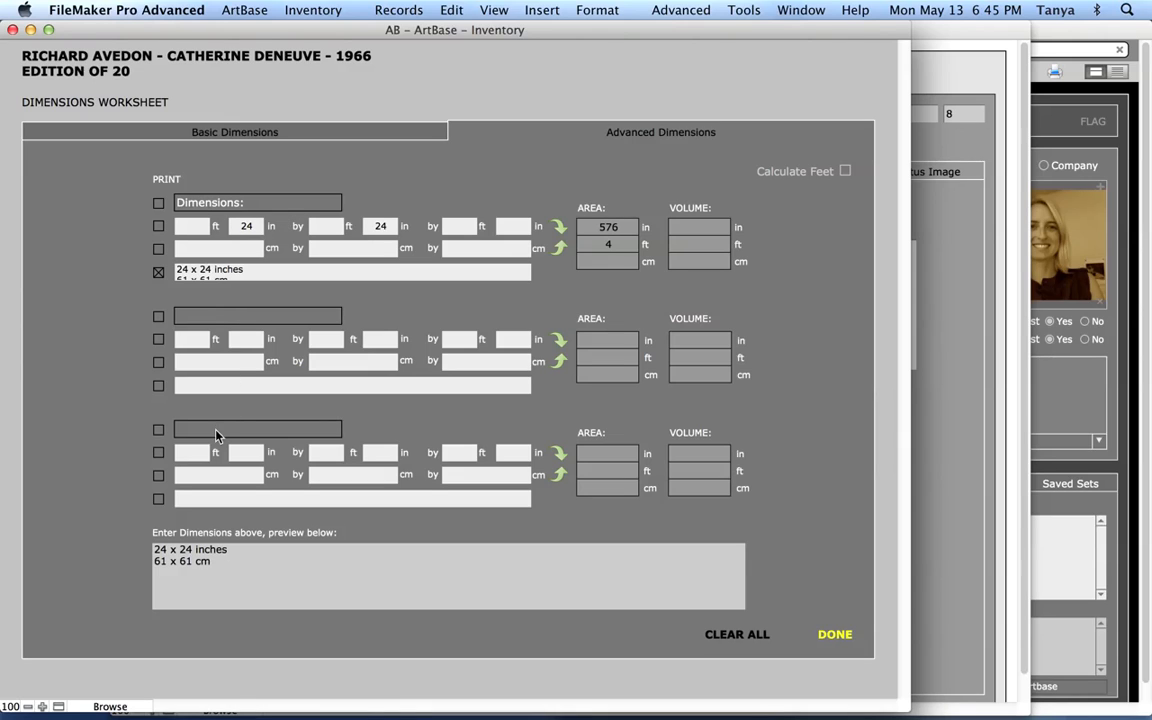
left_click(215, 318)
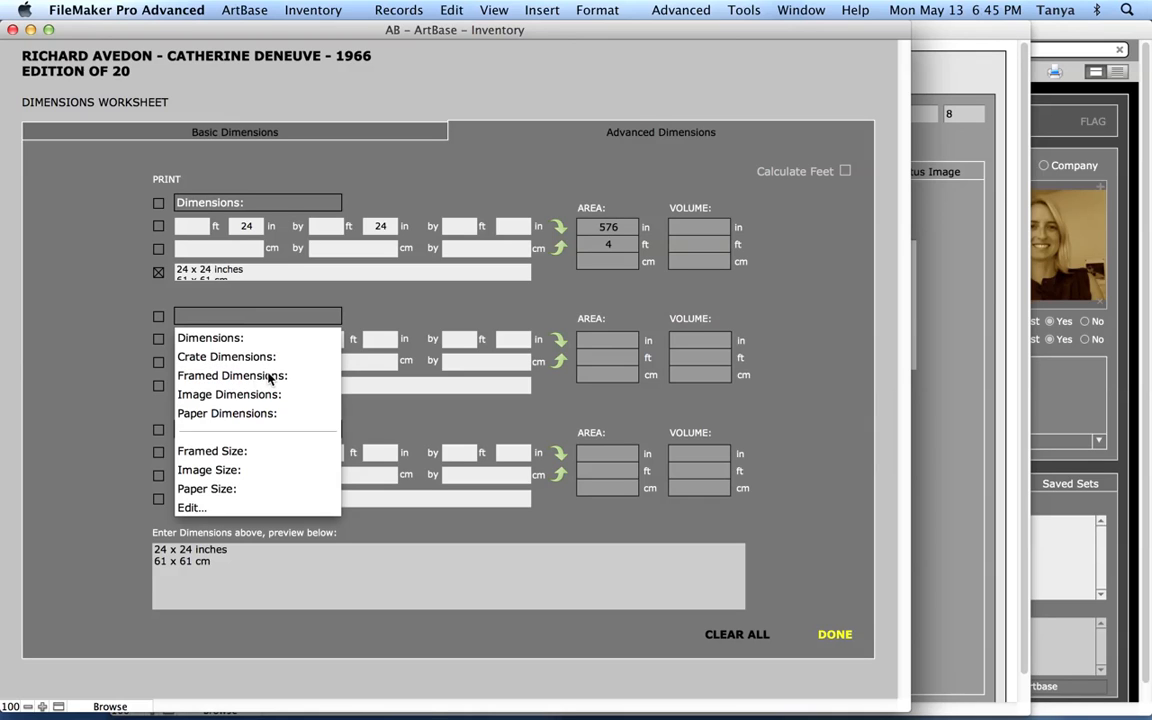
left_click(220, 506)
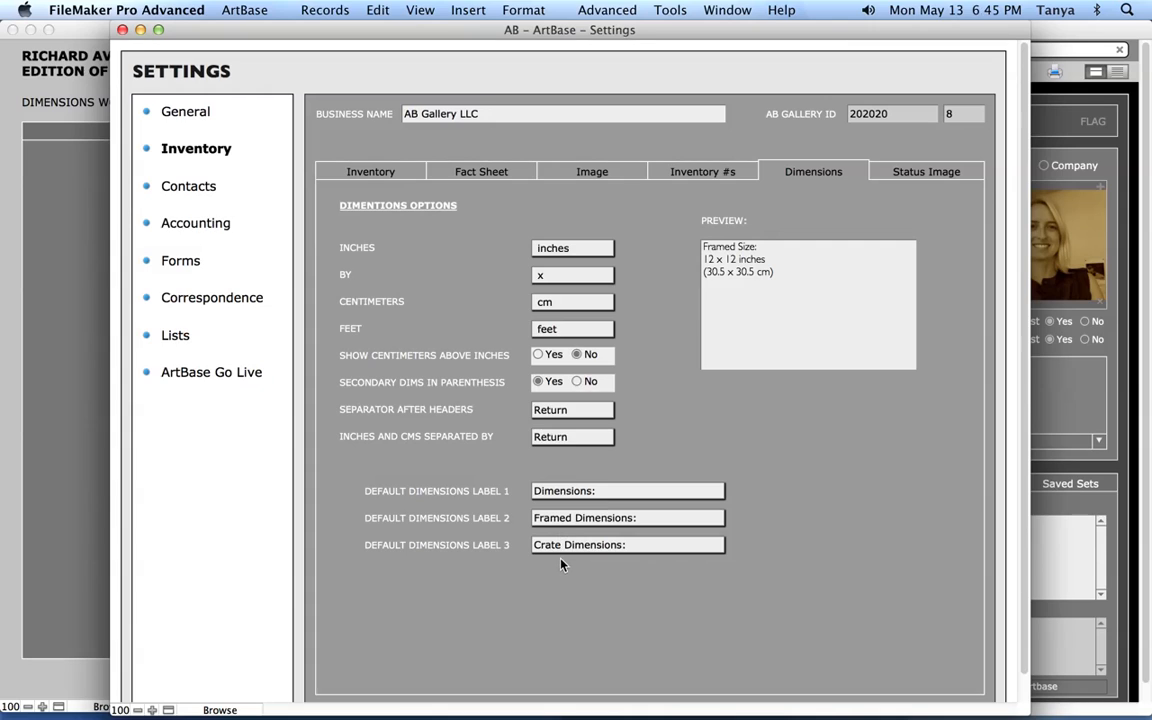
Step: View the status image color settings, then return to the artwork record and close its dimensions worksheet
left_click(920, 178)
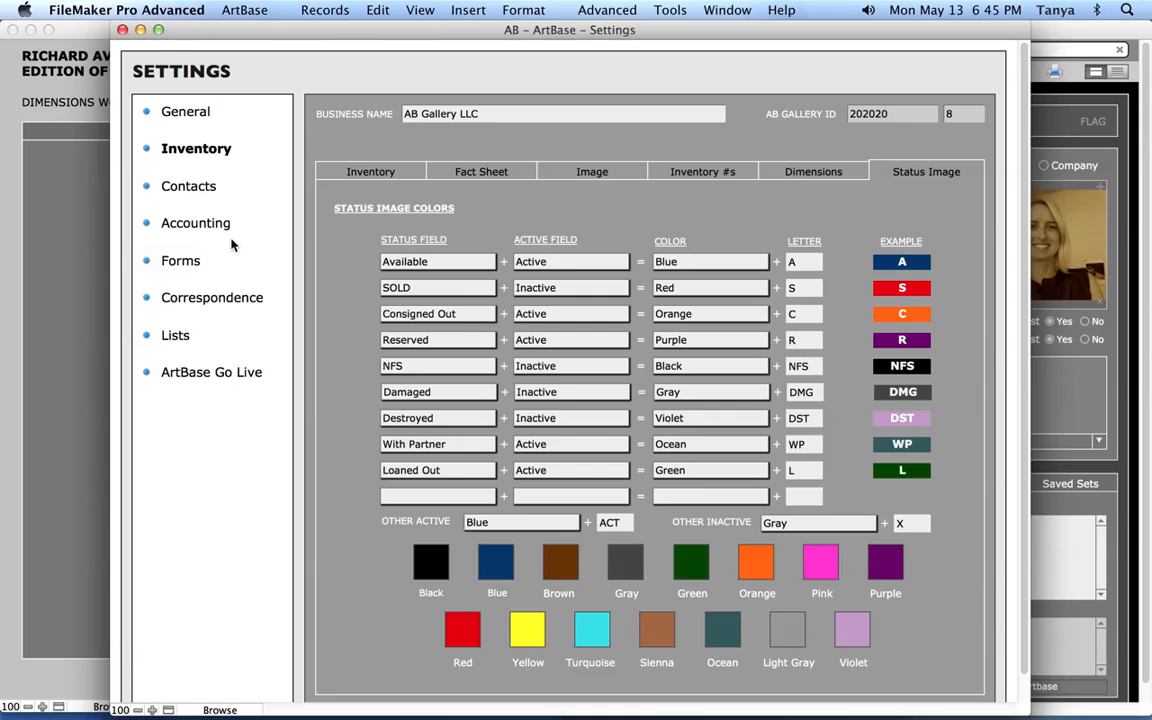
left_click(85, 249)
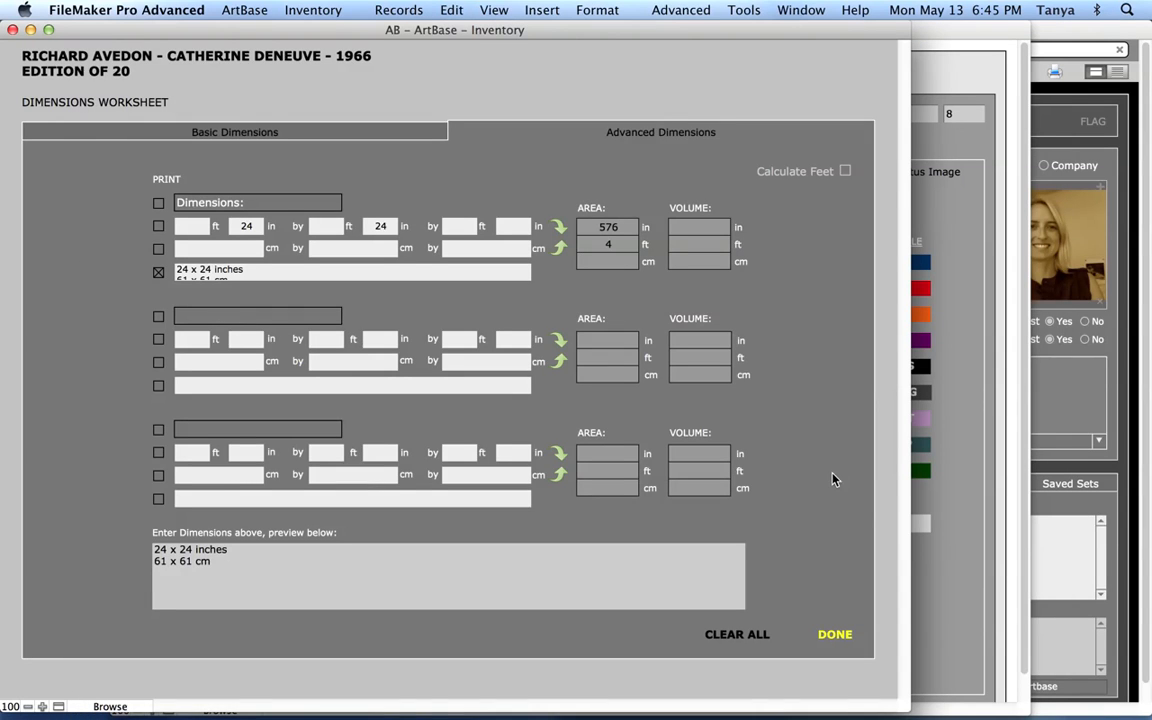
left_click(830, 635)
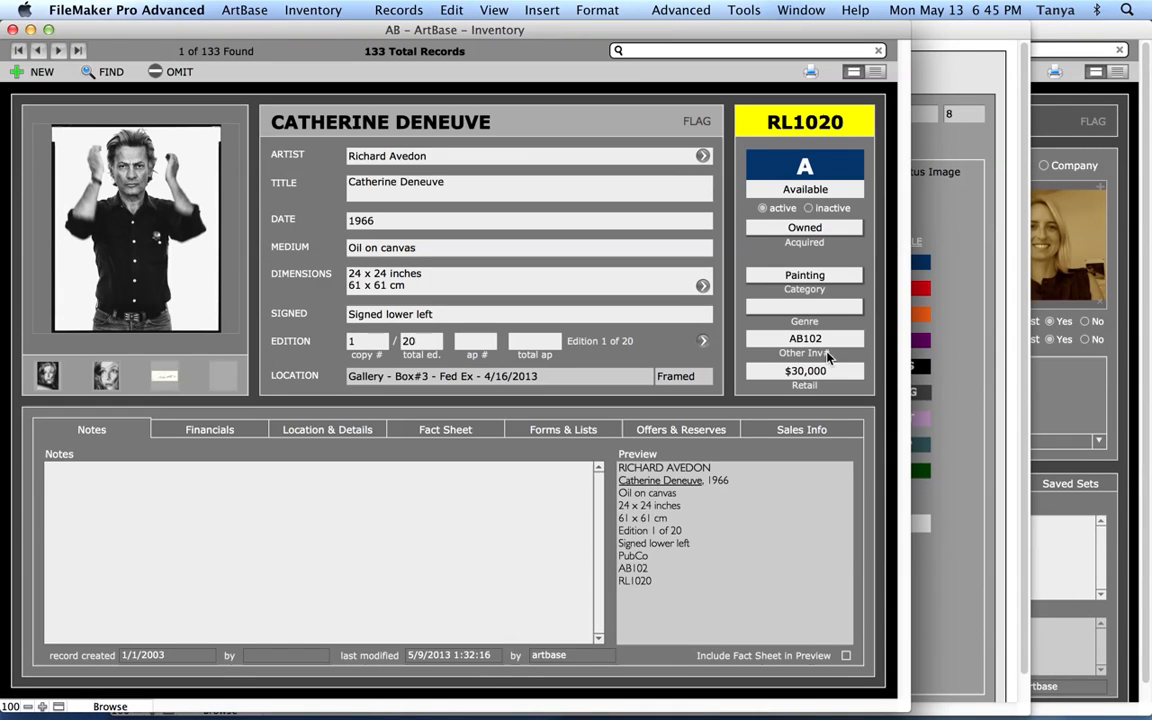
Step: Set the artwork's status to Loaned Out and return to the status image settings
left_click(833, 188)
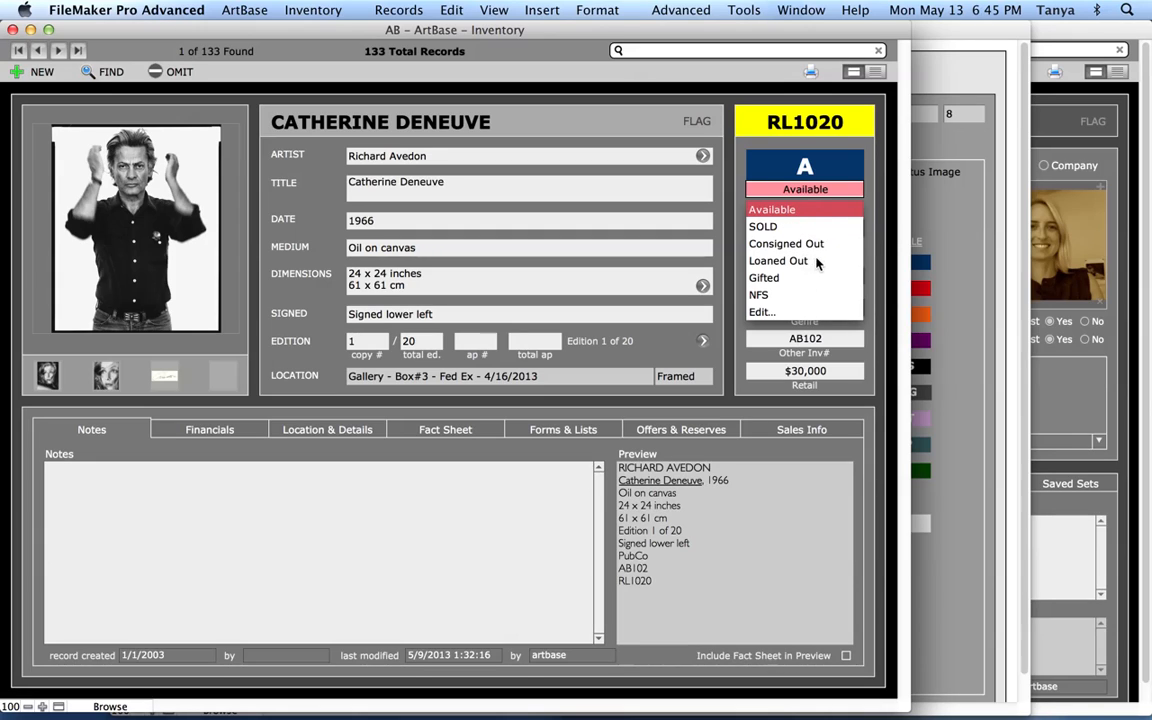
left_click(792, 263)
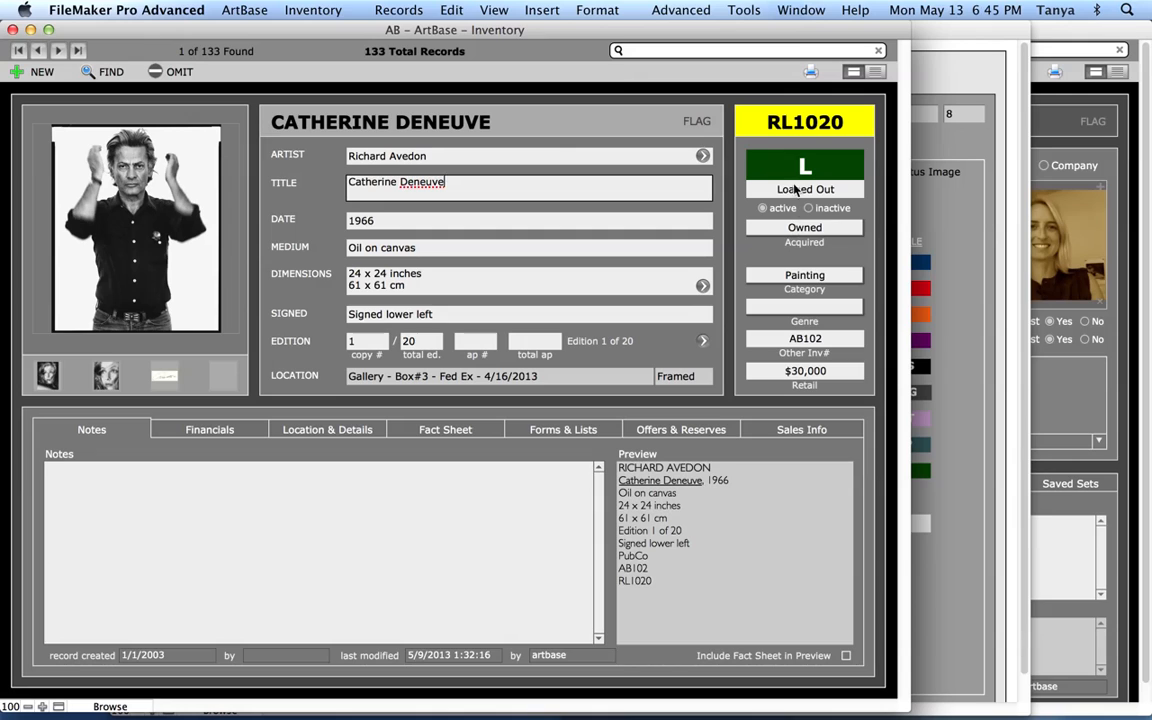
left_click(958, 295)
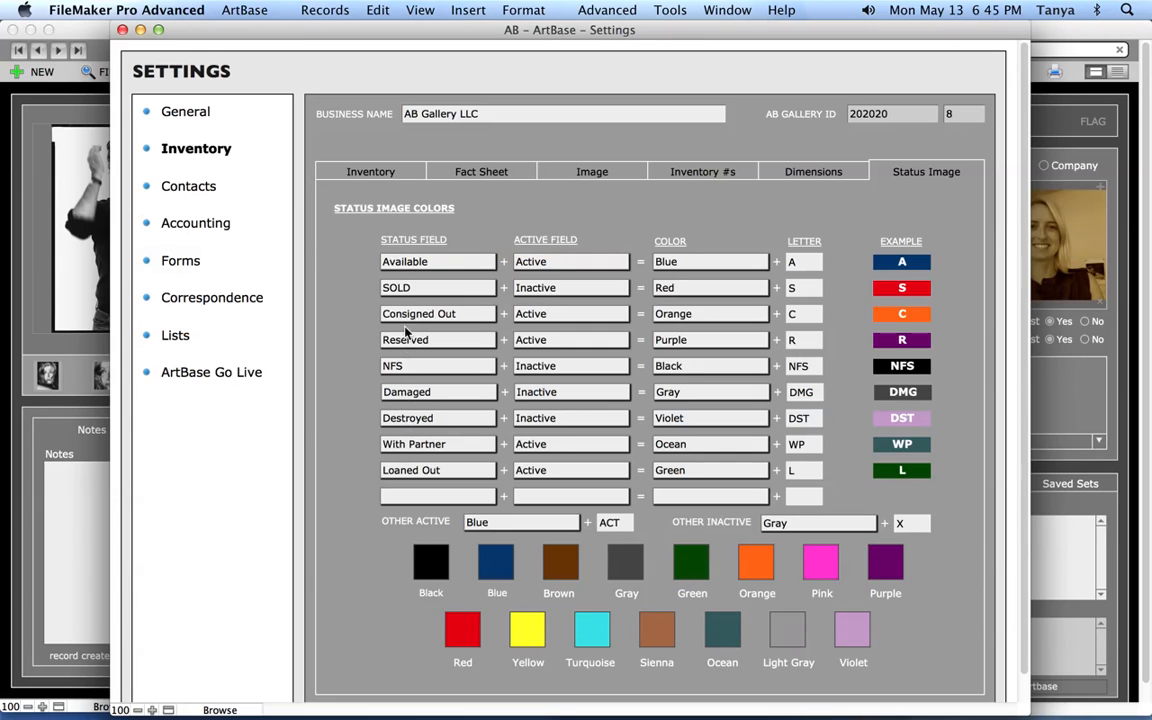
Step: View the status choices for the Available row, then check the active and inactive option on the artwork record
left_click(405, 263)
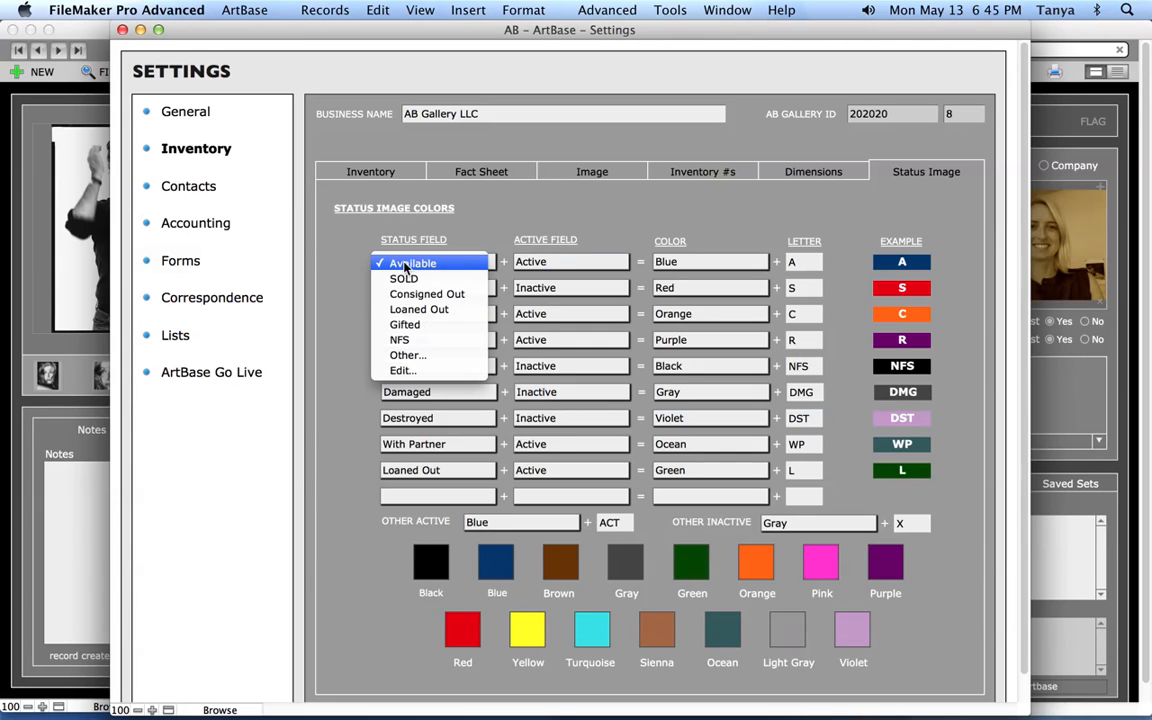
left_click(405, 264)
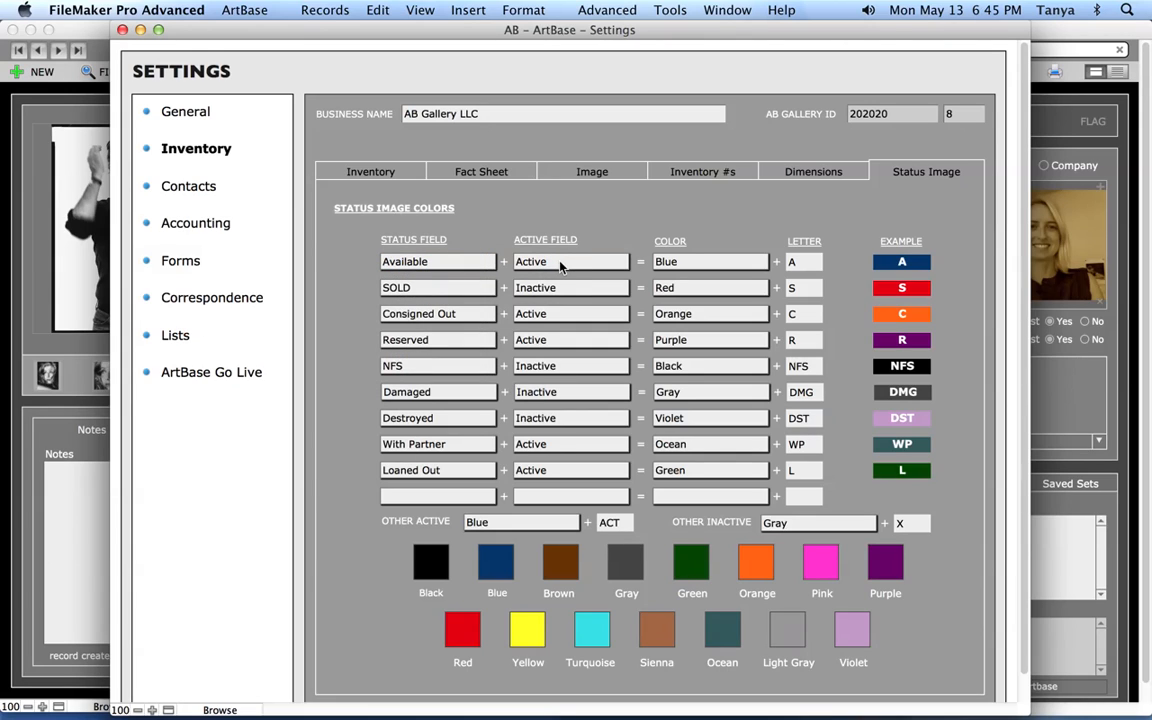
left_click(80, 363)
left_click(783, 210)
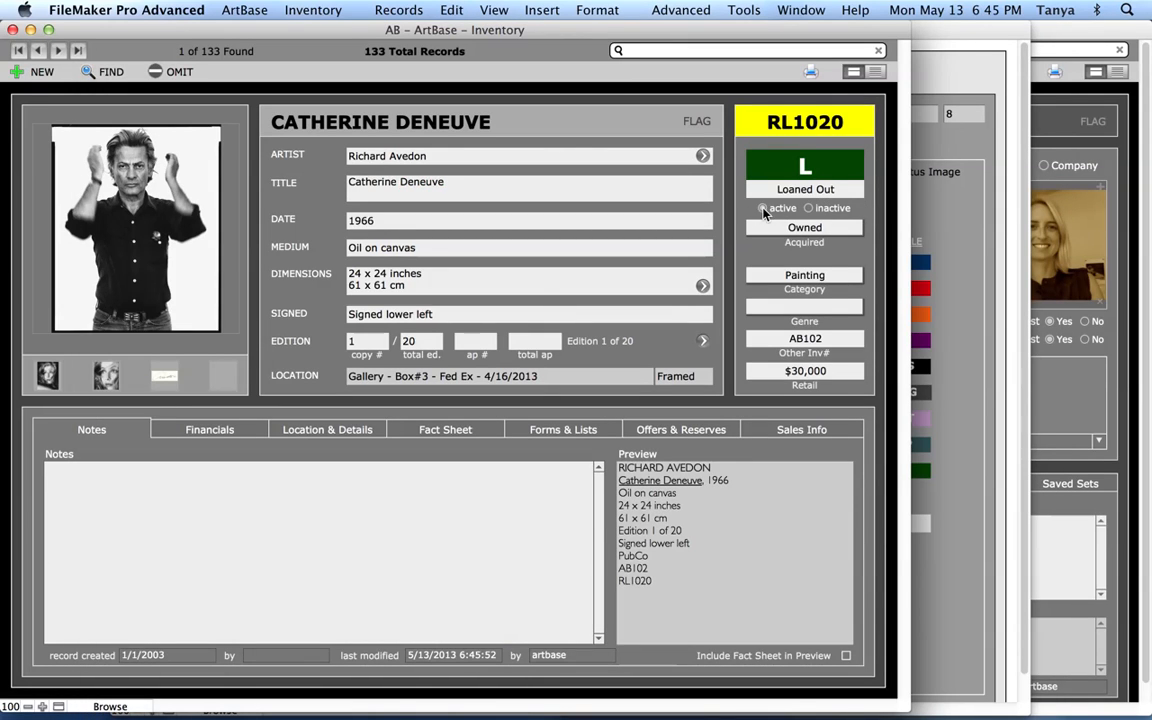
Step: Examine the color and letter assigned to the Available status in the status image settings
left_click(957, 282)
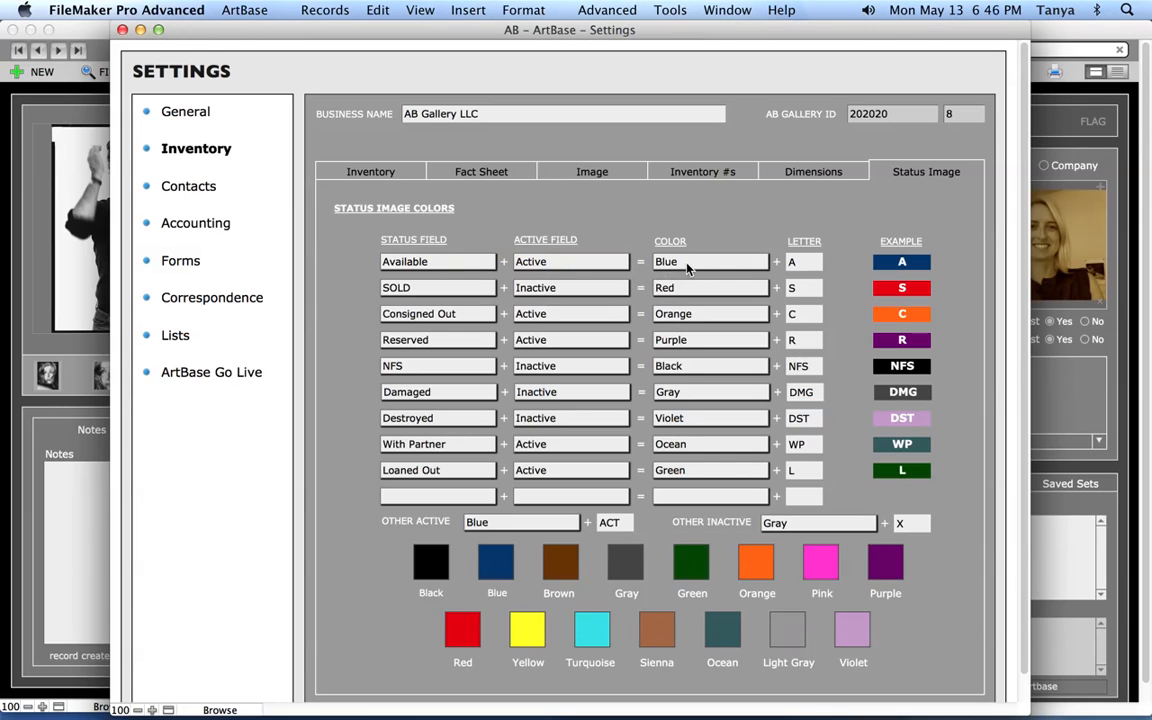
left_click(802, 262)
left_click(954, 463)
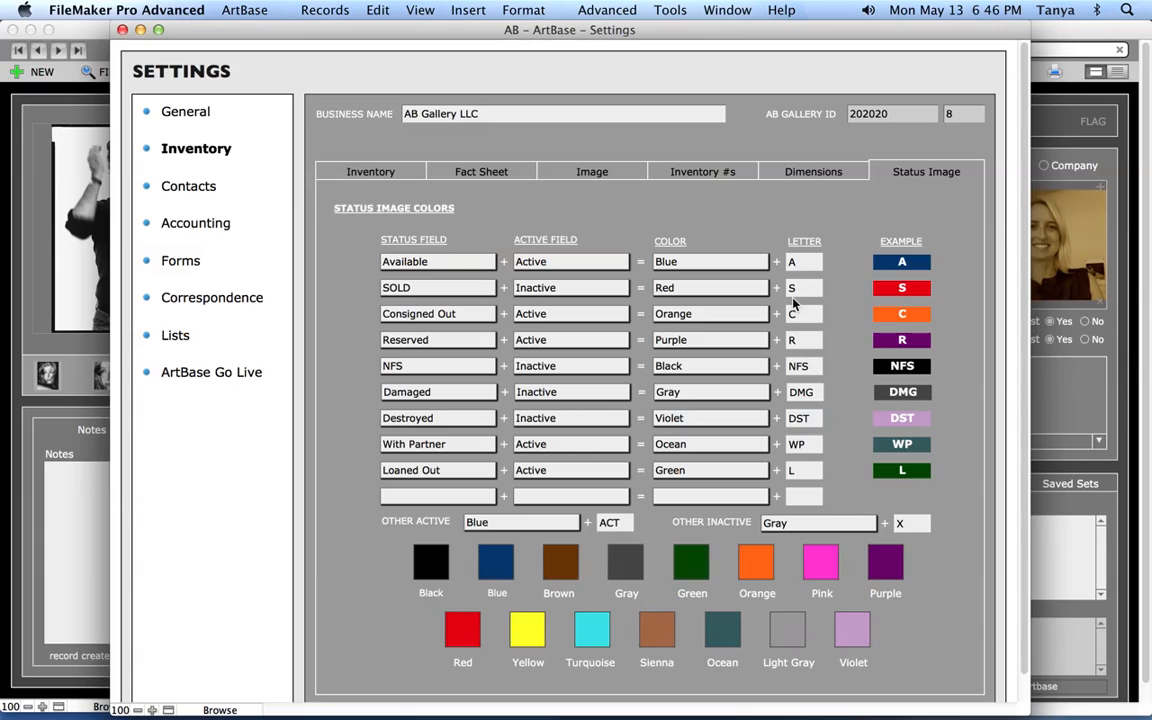